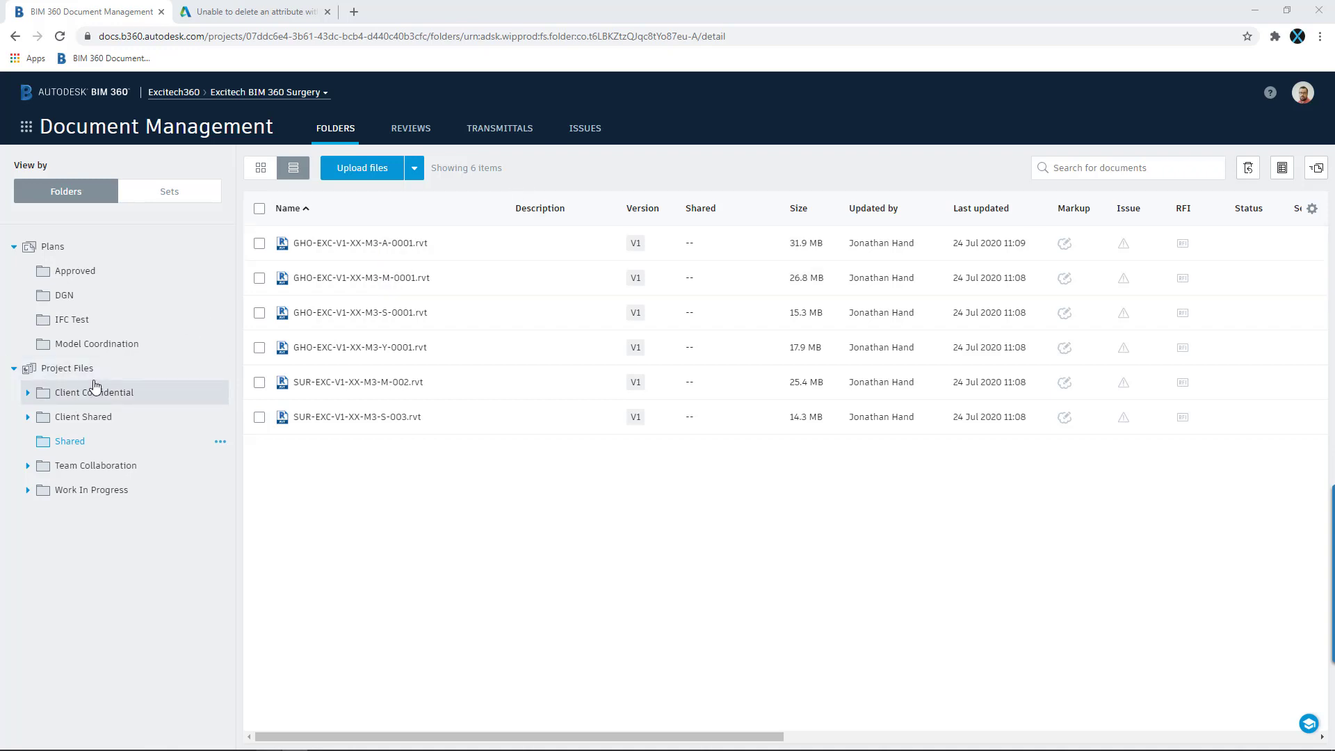
Review the Shared folder's custom attribute columns and the list of its available columns
drag(449, 737, 805, 737)
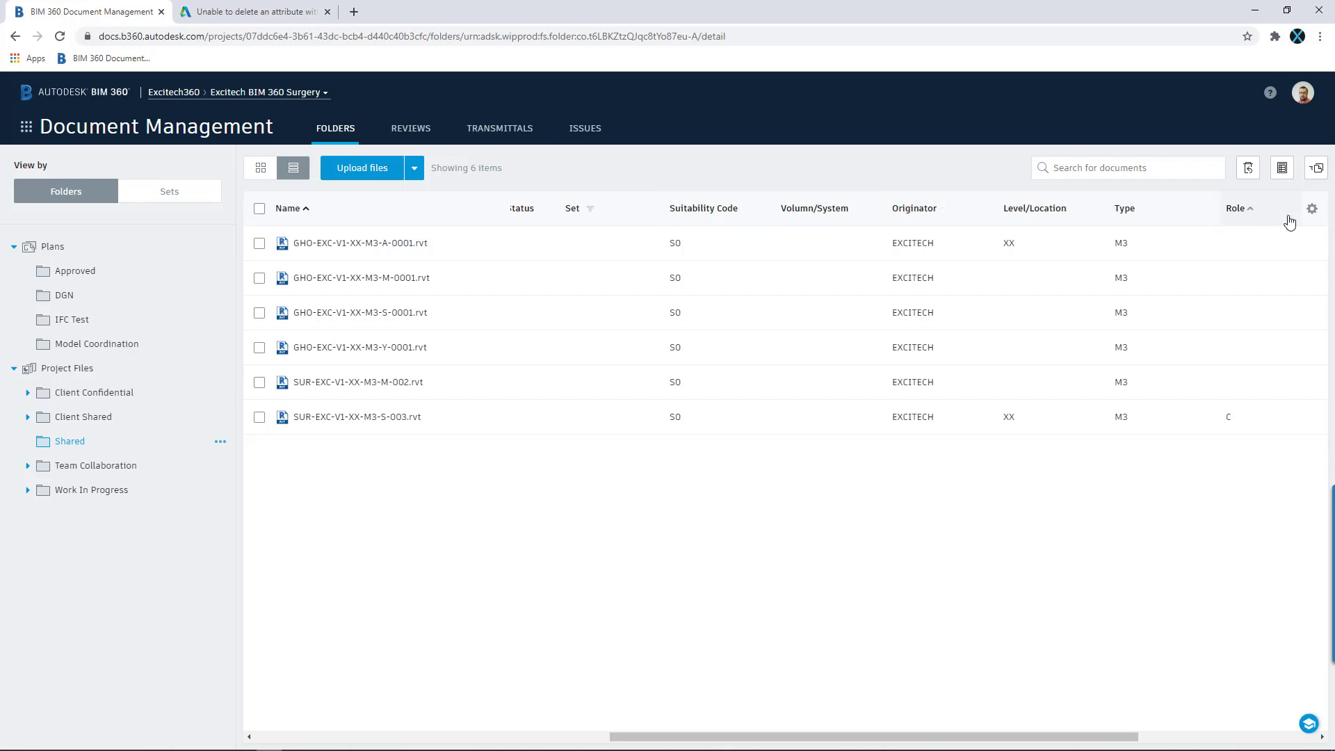
click(1313, 214)
scroll(1214, 410, down, 3)
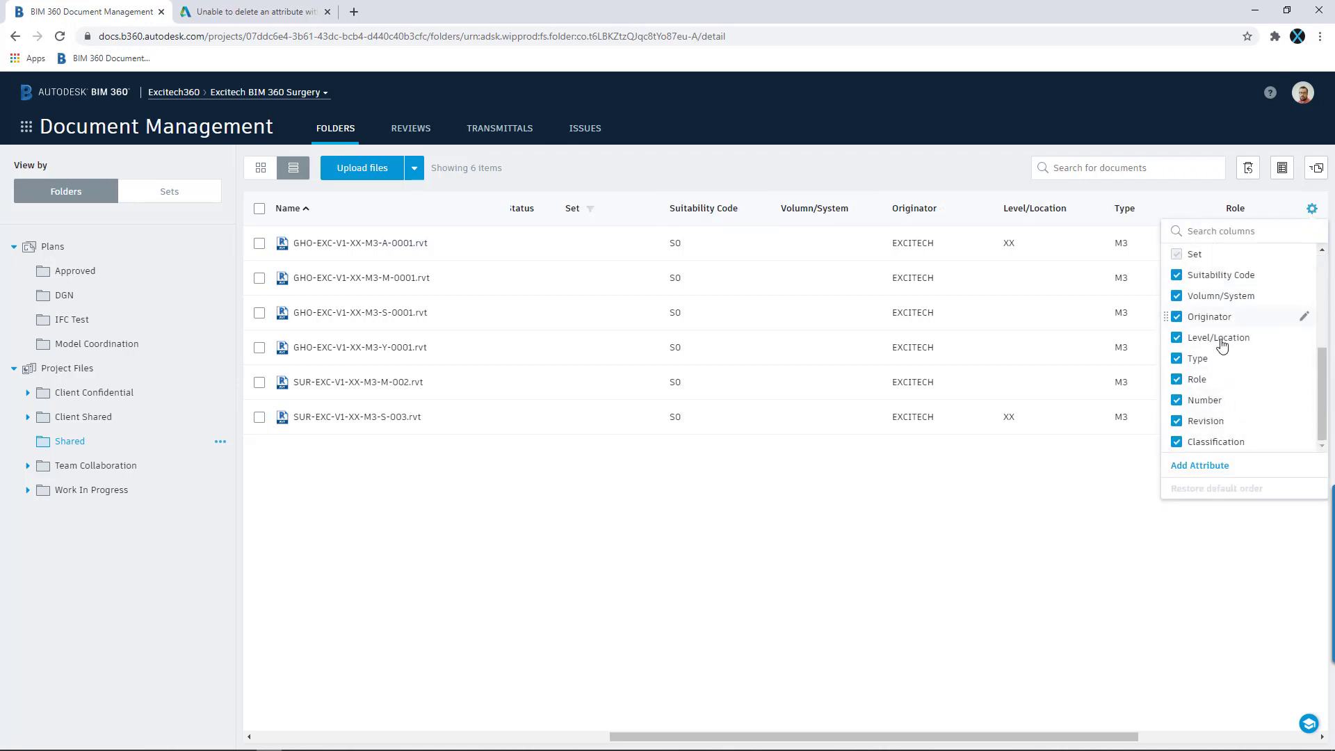
click(1037, 512)
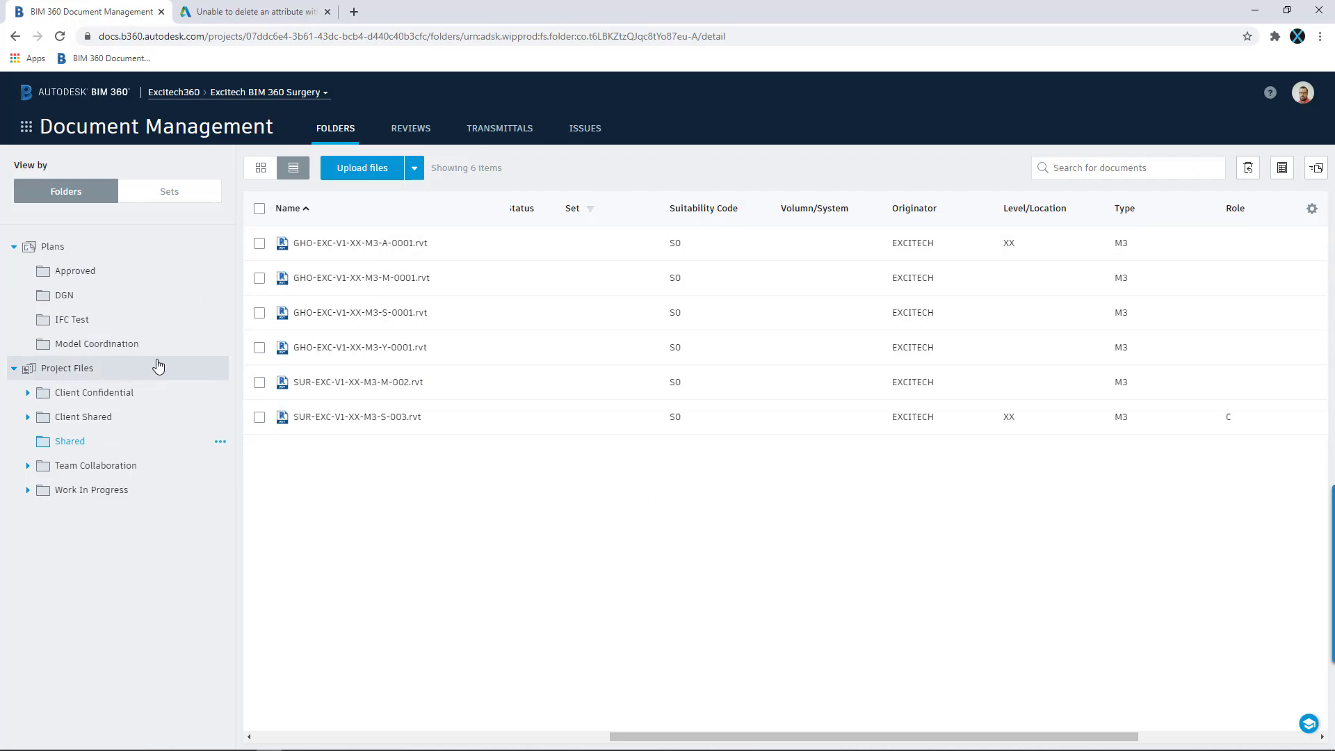
In the Plans folder, start a new attribute named Suitability Code with the type Drop-down menu
click(132, 253)
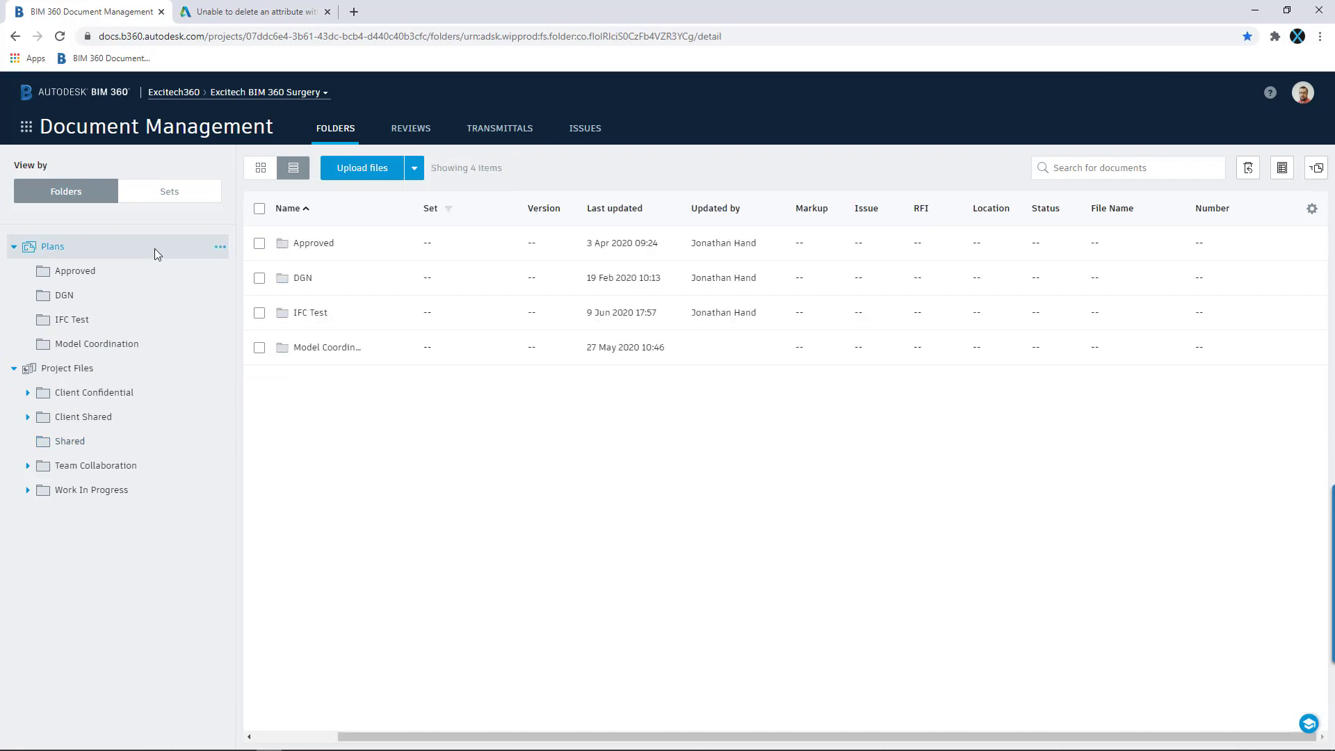
click(1313, 209)
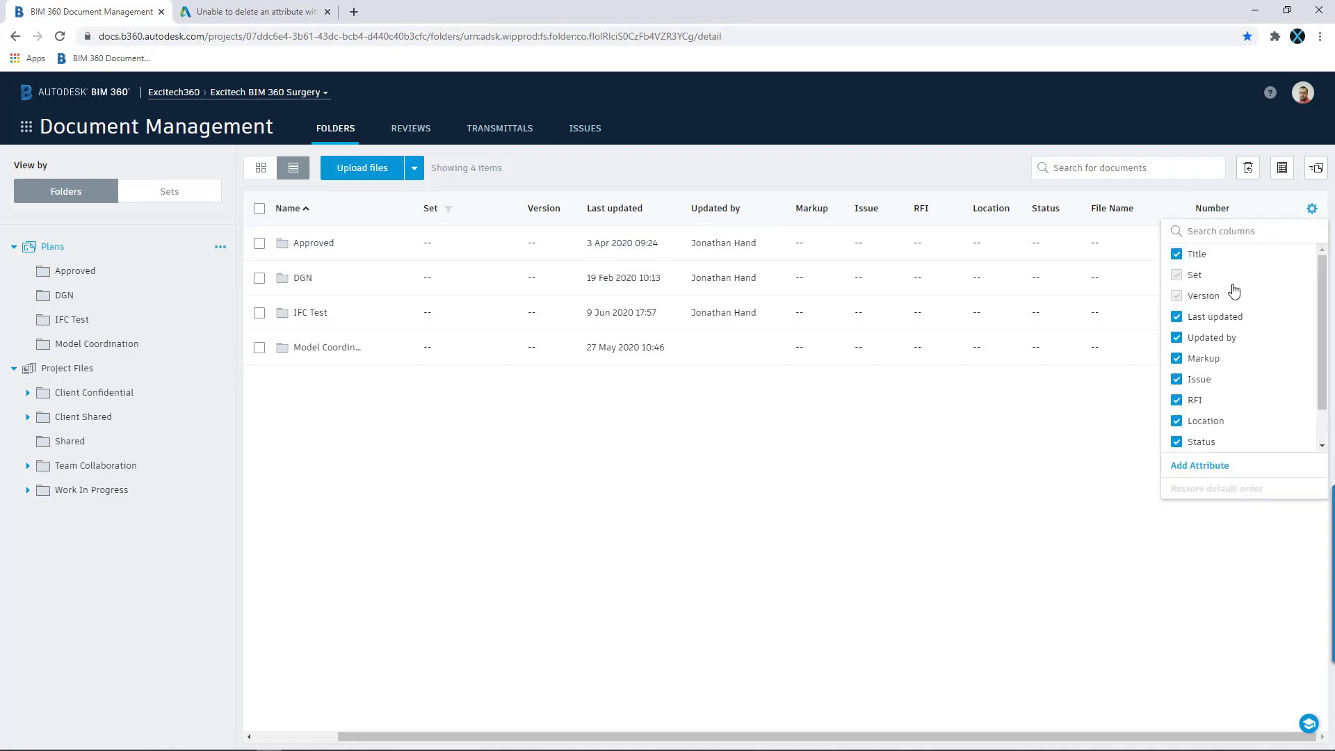
scroll(1198, 426, down, 2)
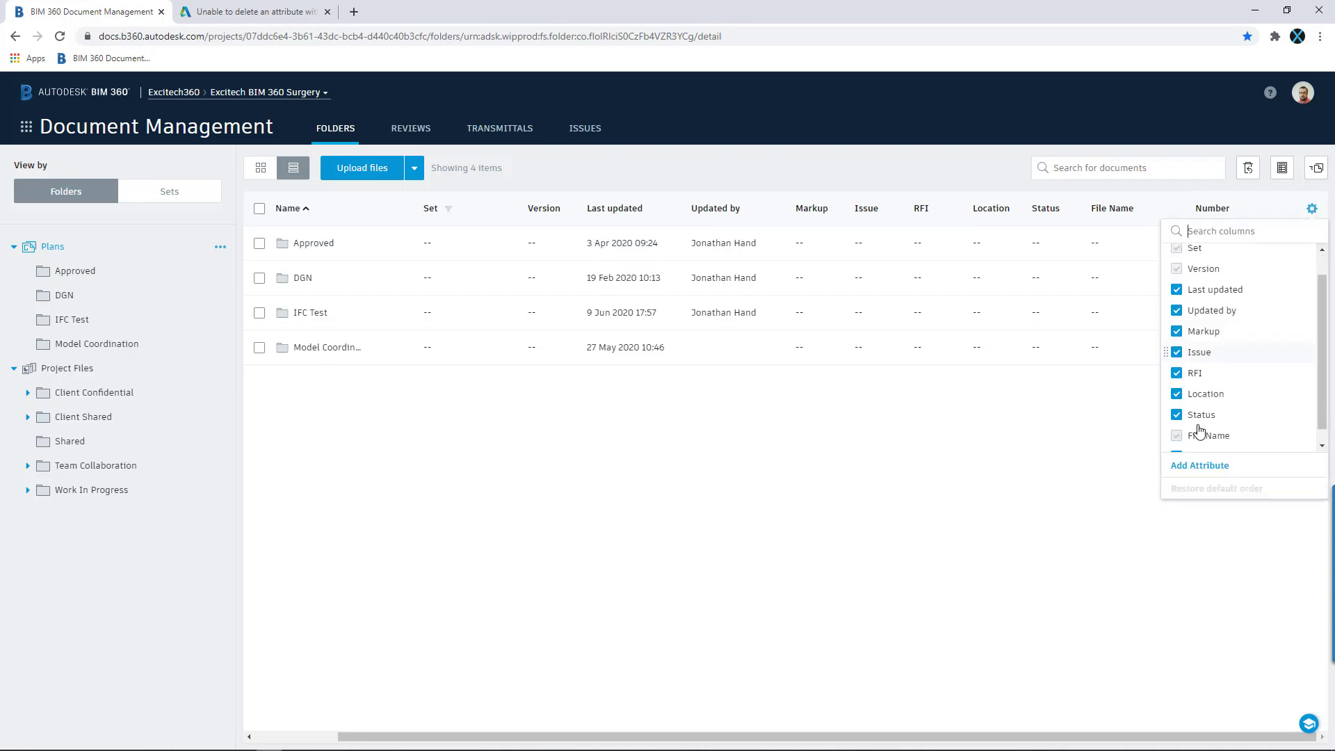
click(1216, 468)
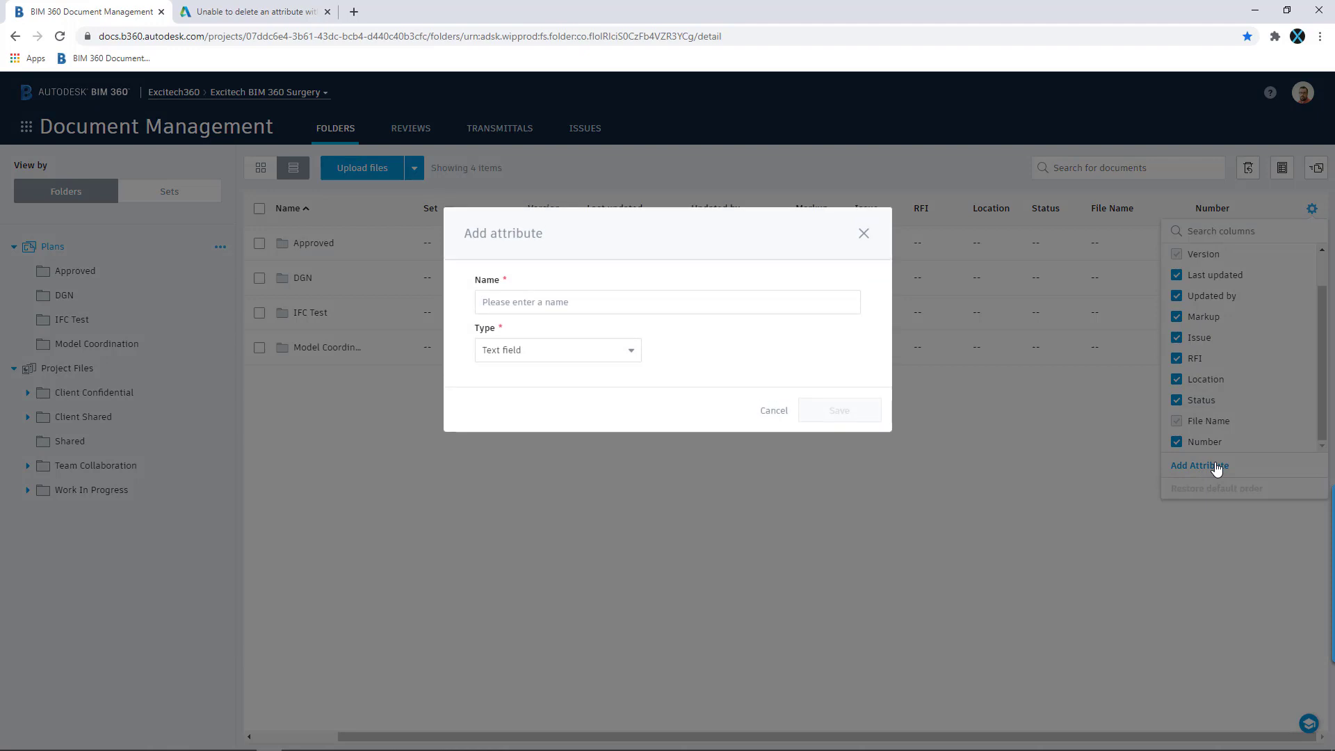
click(504, 307)
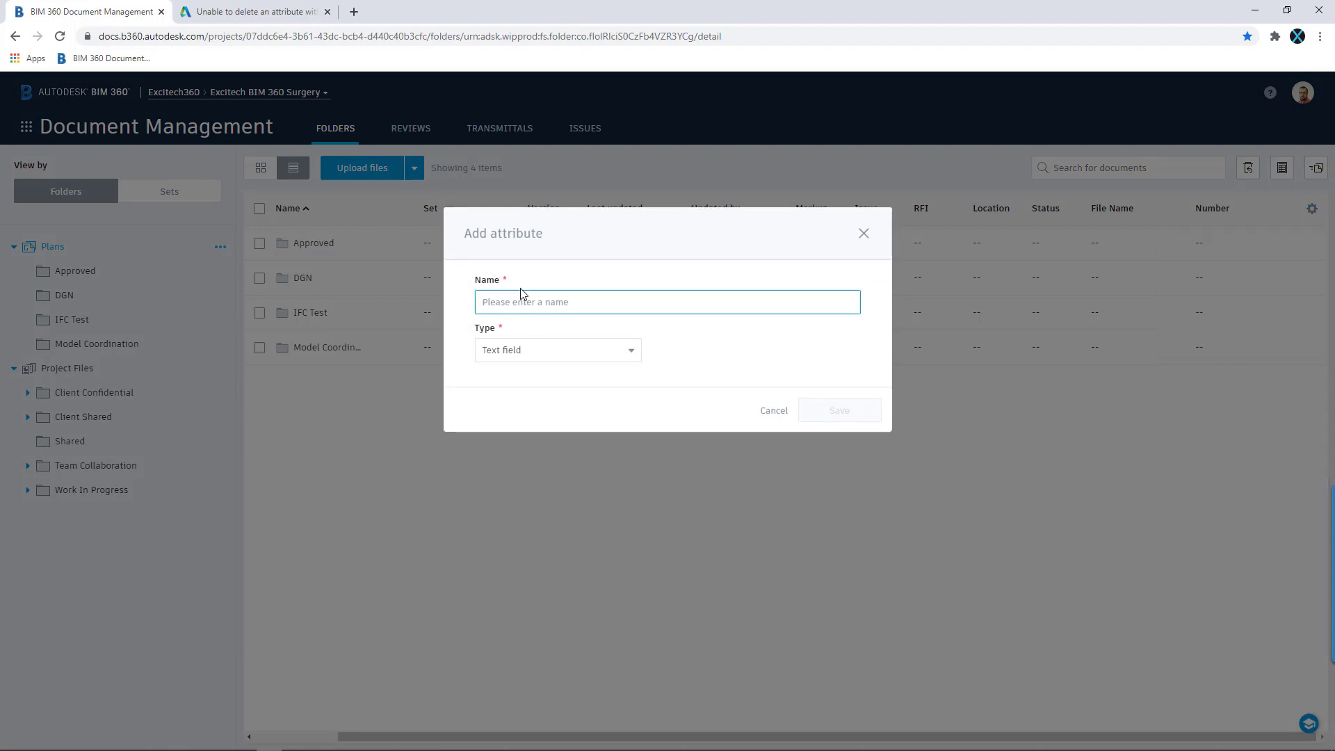
click(584, 359)
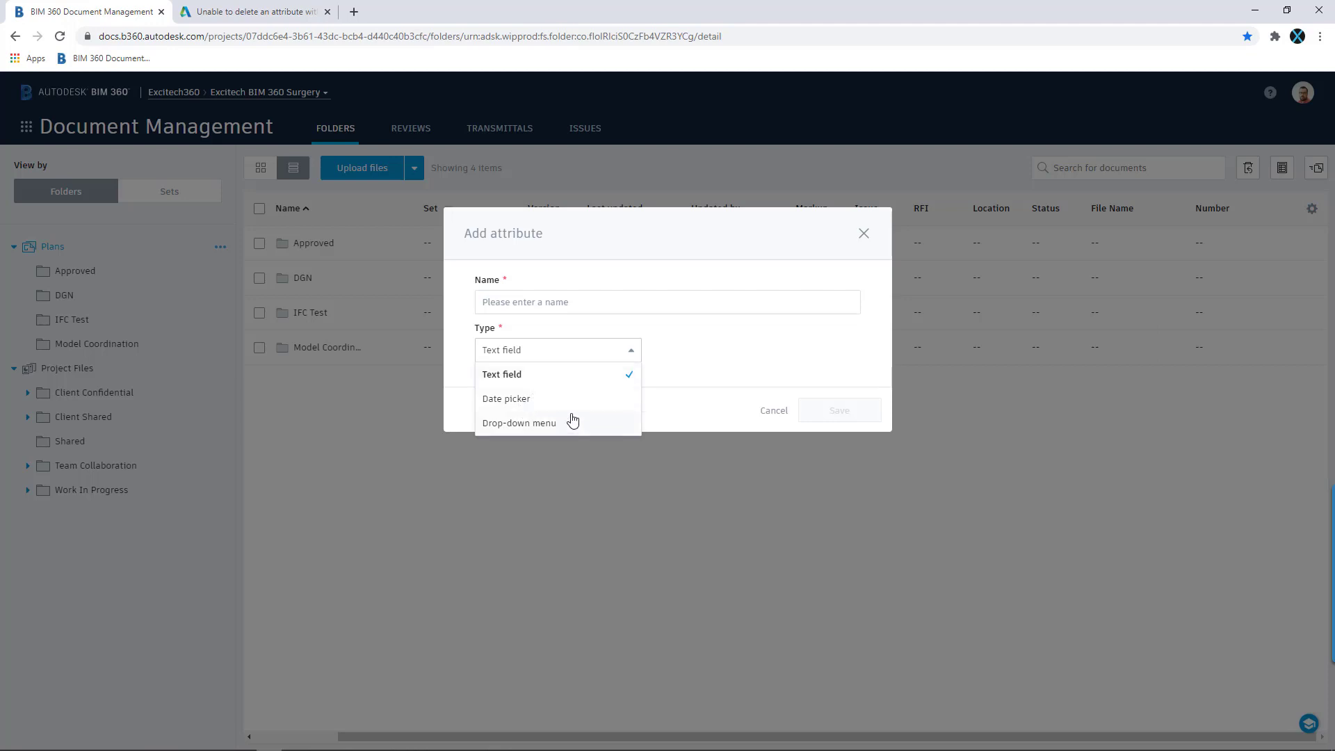
click(577, 294)
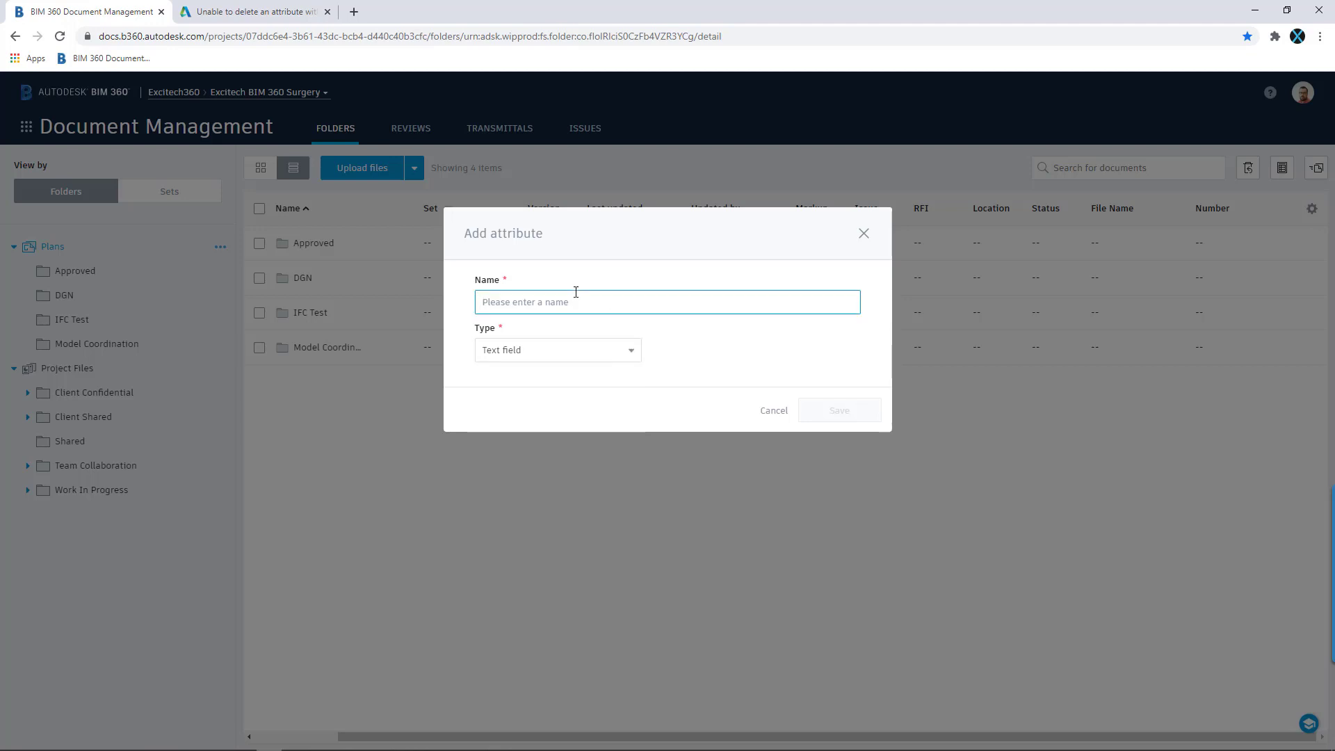
text(S)
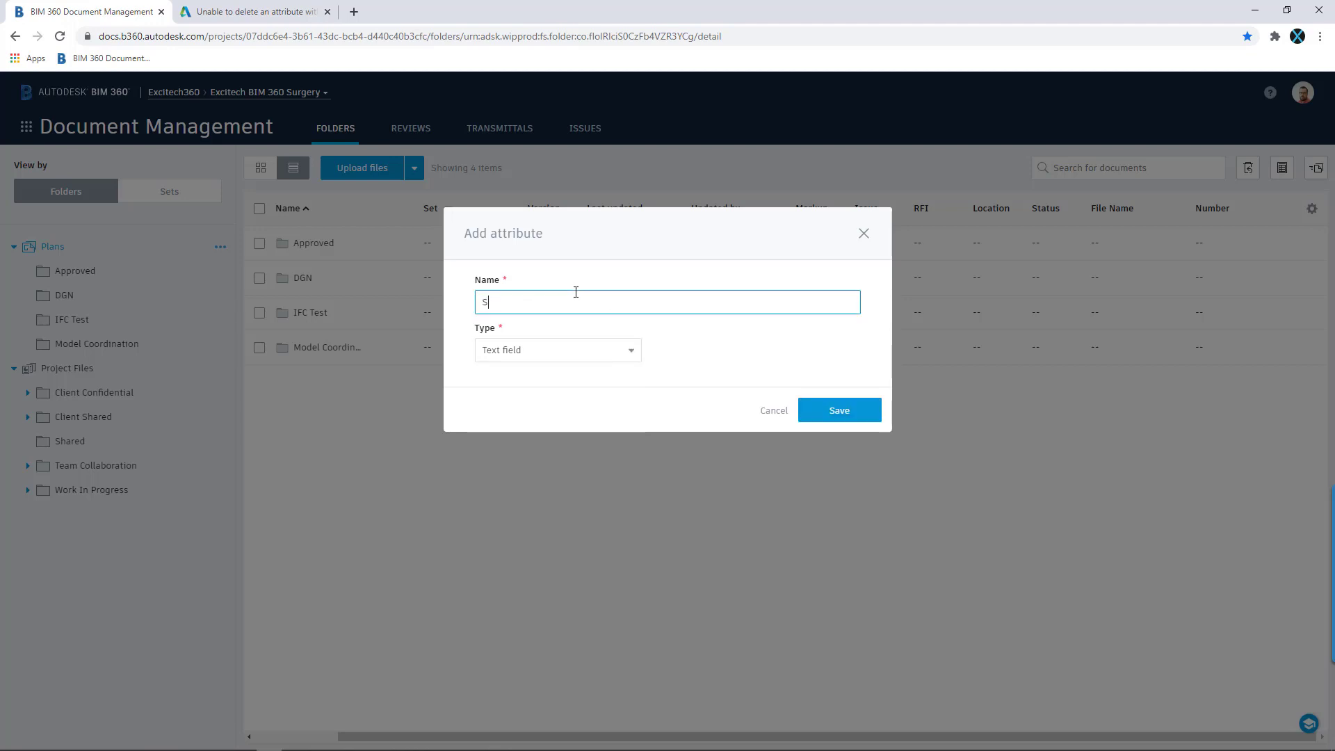
text(uitability Code)
click(620, 354)
click(526, 424)
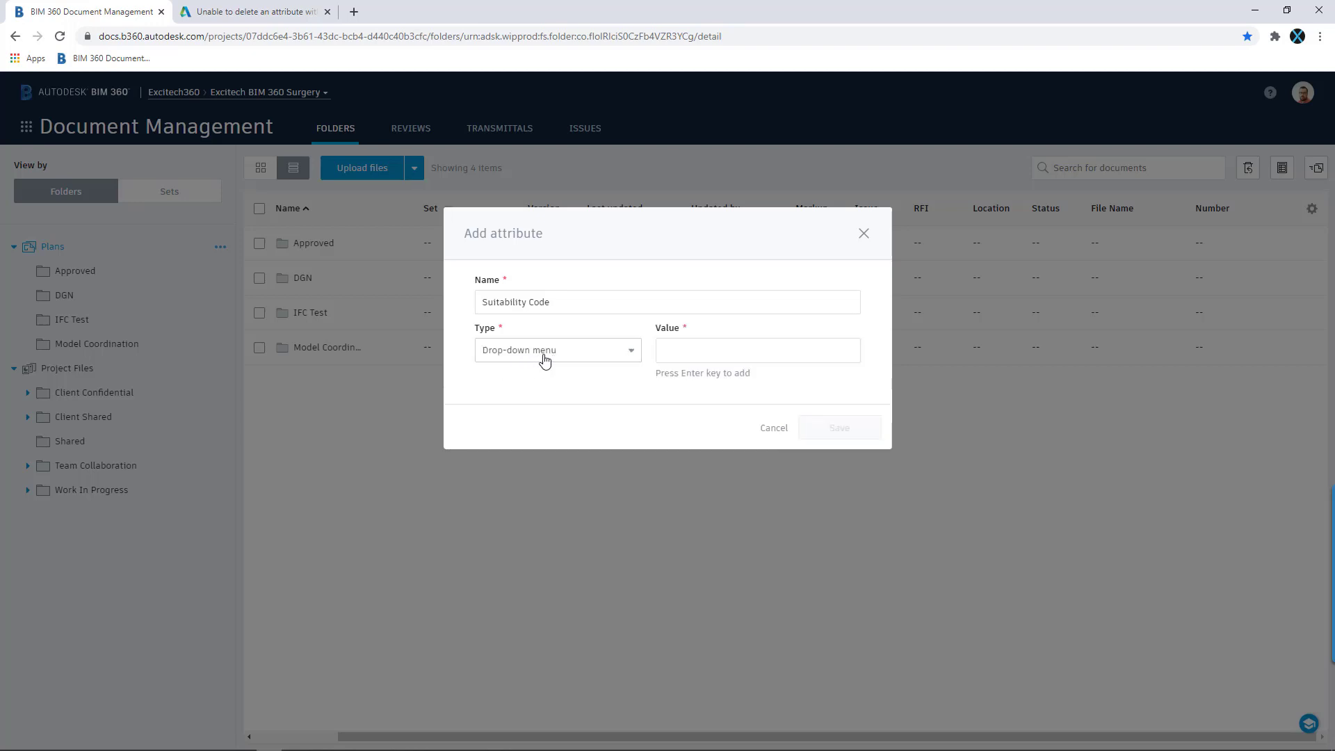
Add the values S0, S1, S2 and S3 to the Suitability Code attribute
click(695, 353)
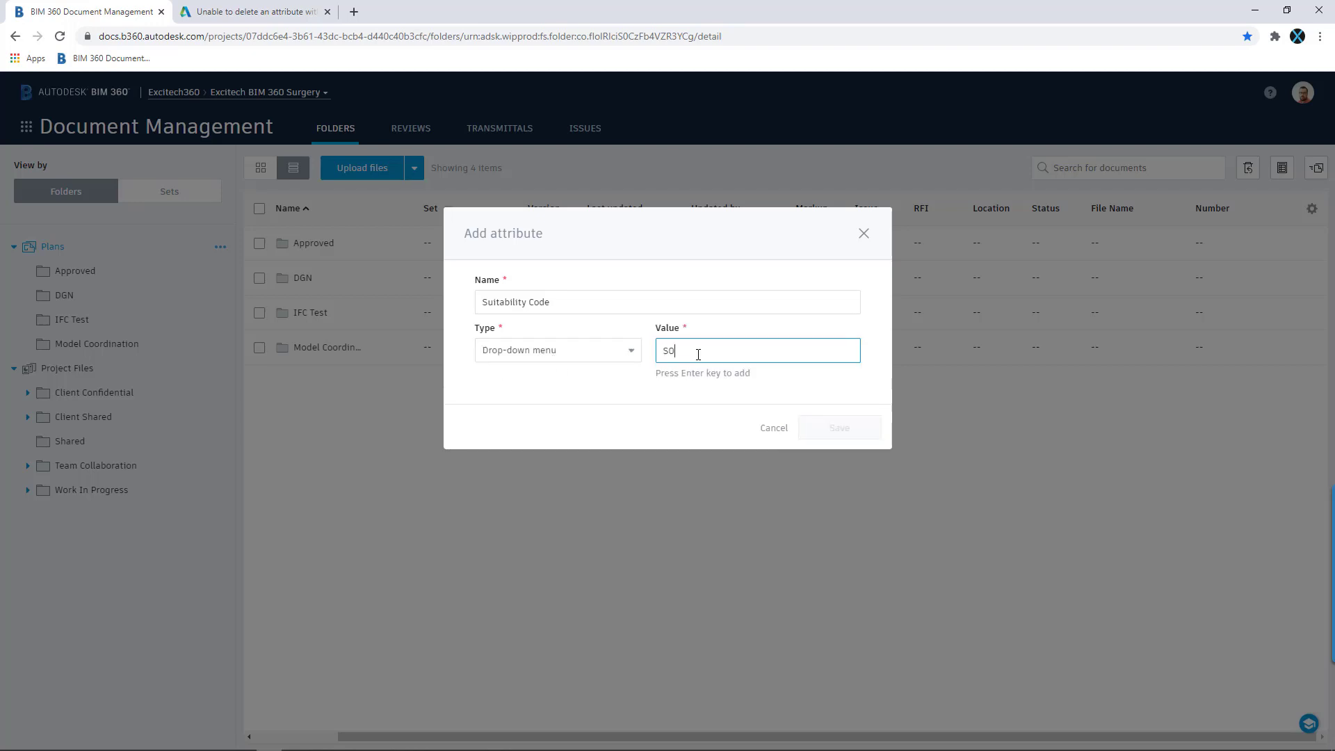
text(S0)
key(Return)
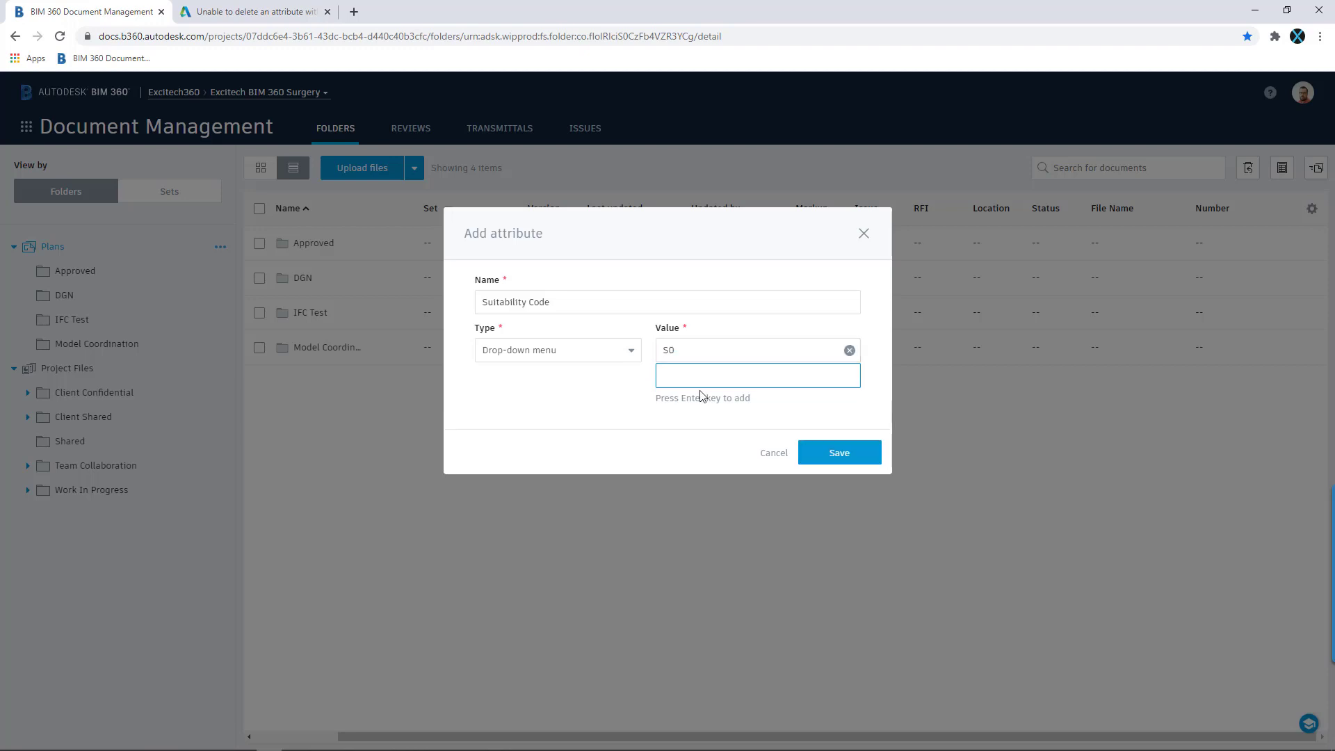
text(S1)
key(Return)
text(s)
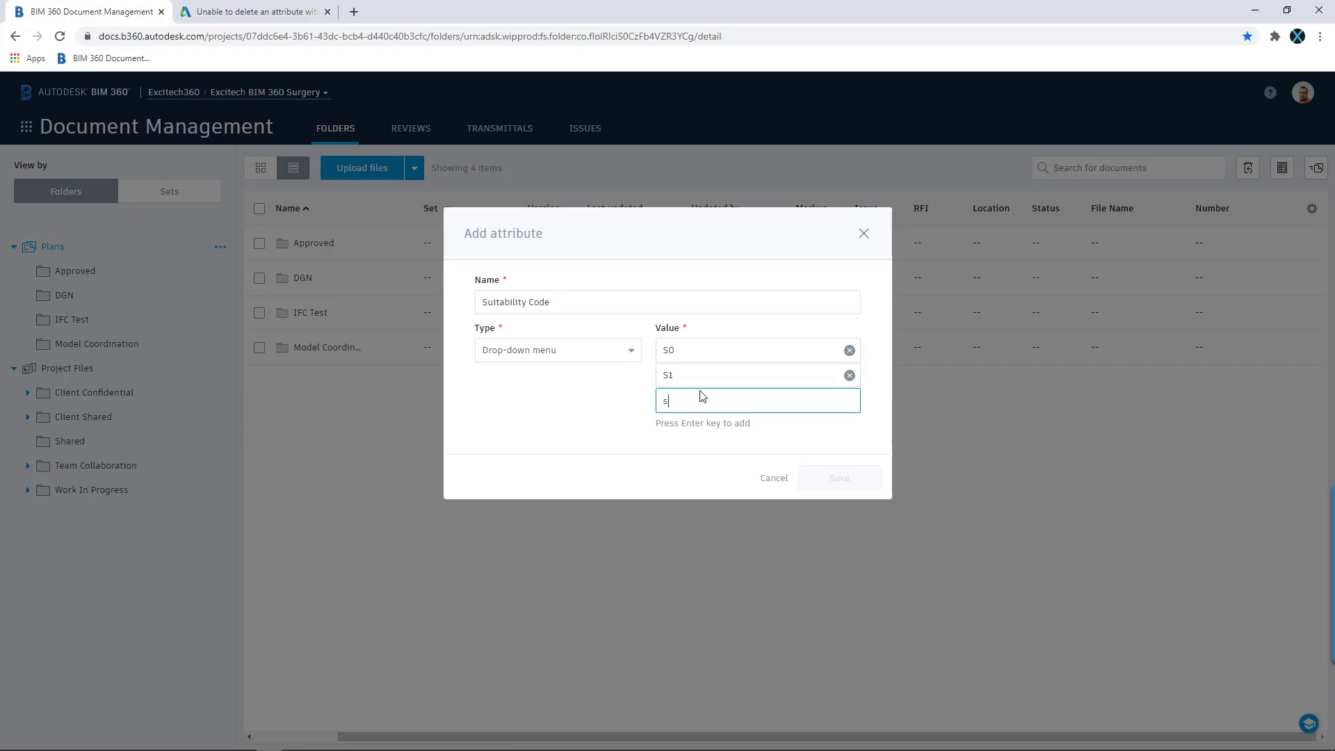
text(2)
key(BackSpace)
key(BackSpace)
text(S2)
key(Return)
text(S3)
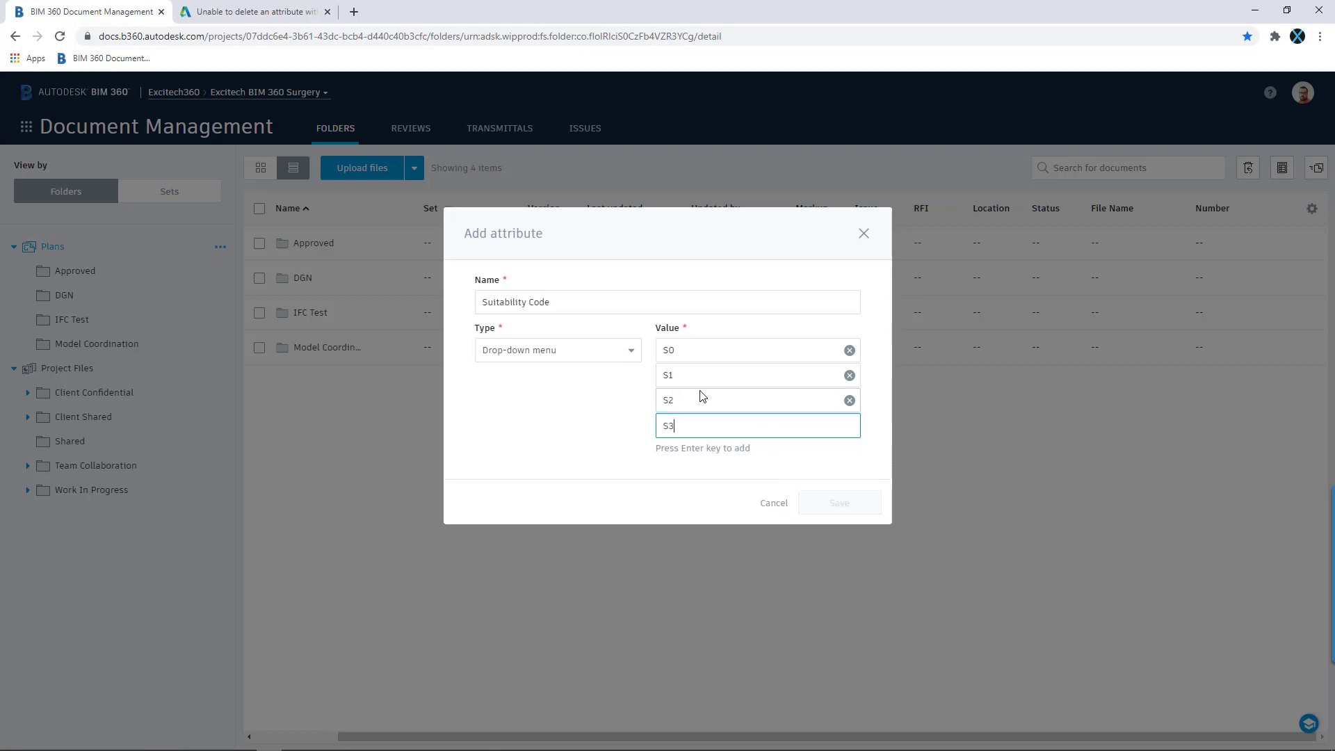
key(Return)
Add the values S4, S6 and S7 to the Suitability Code attribute and save it
text(S4)
key(Return)
text(S)
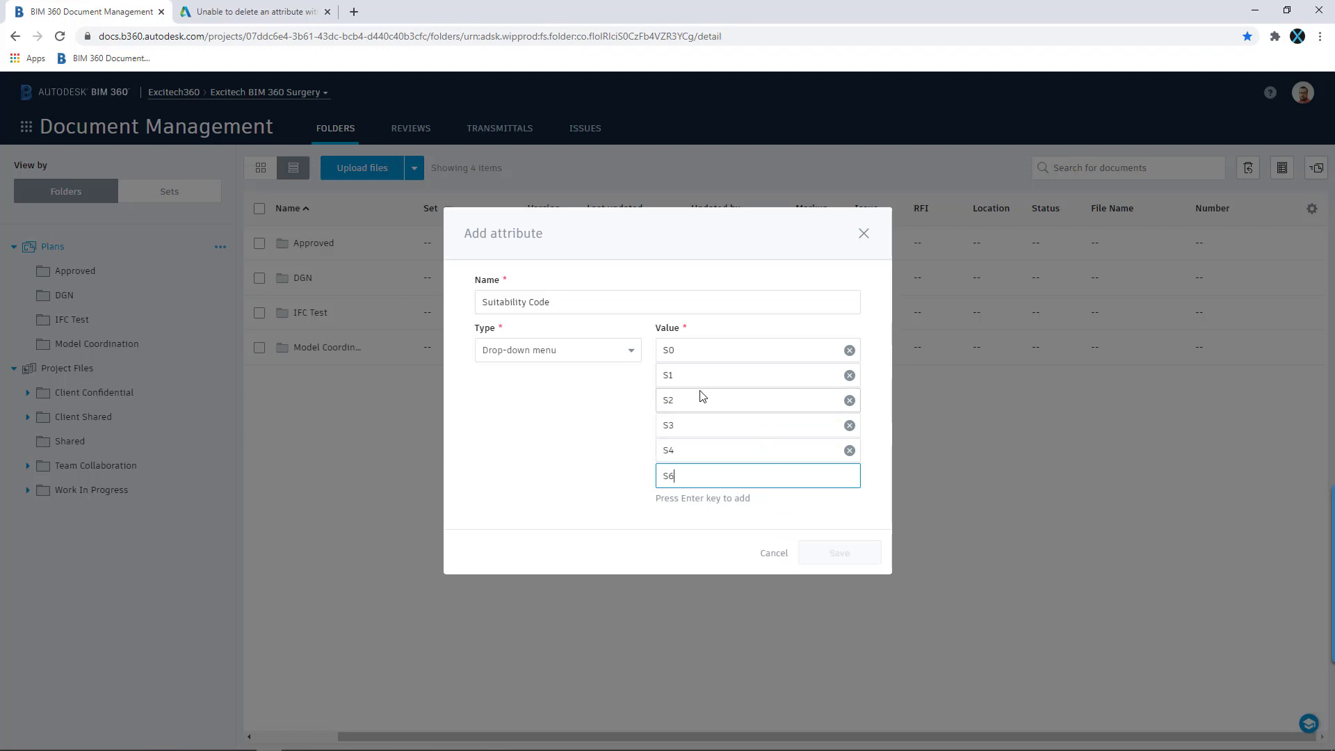
text(6)
key(Return)
text(S)
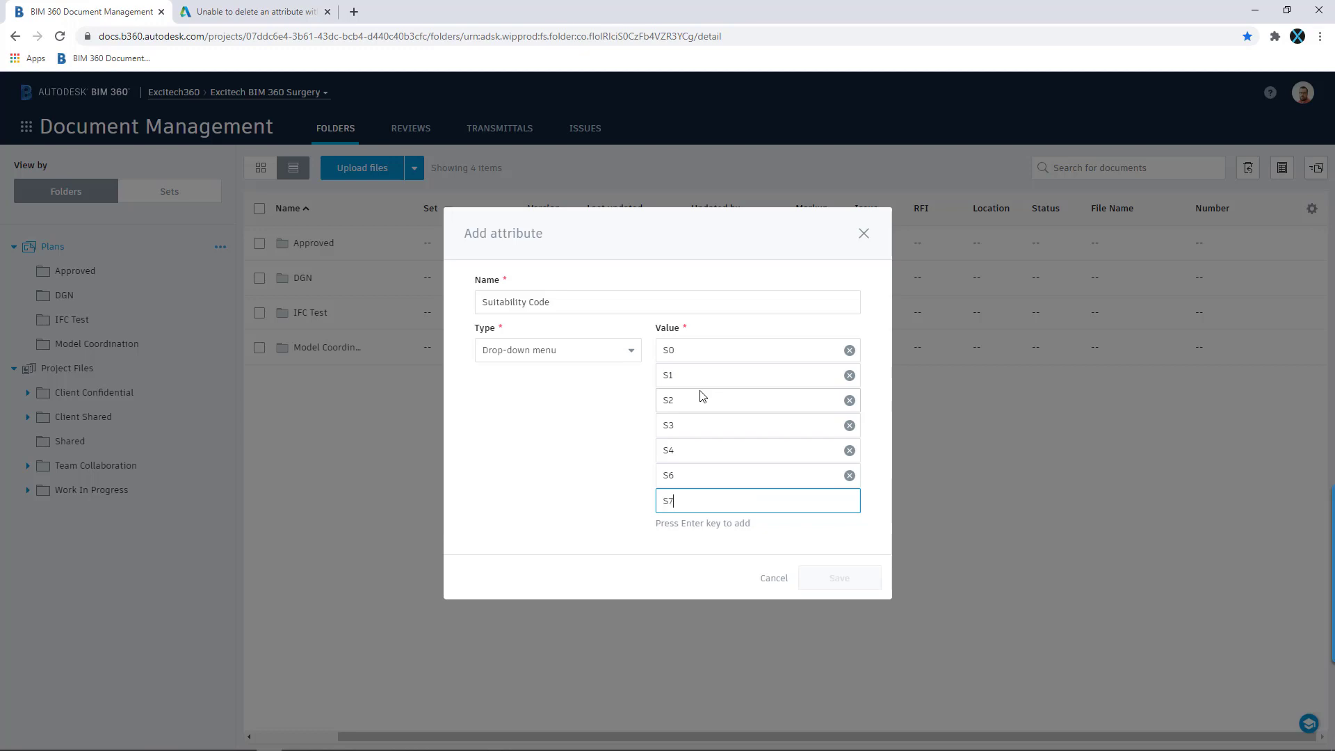
text(7)
key(Return)
click(804, 601)
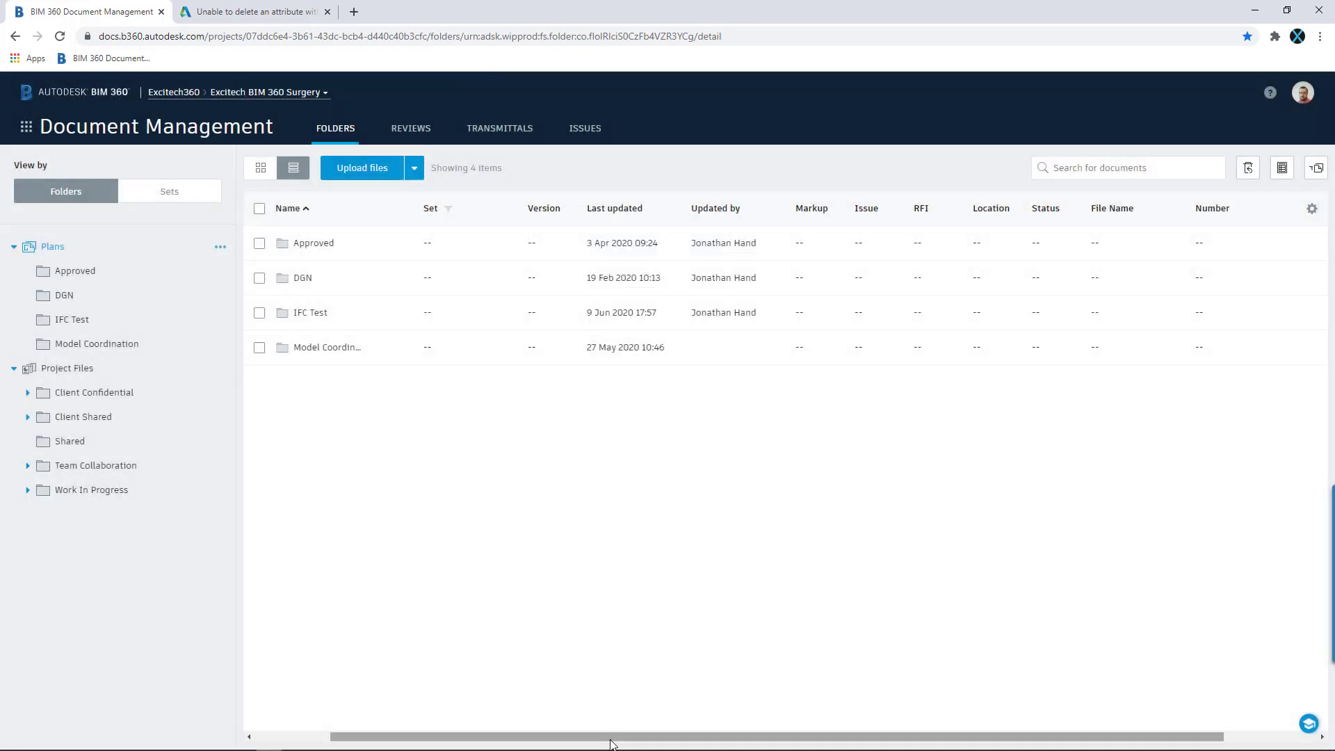
Start another Plans folder attribute named Volumn/System with the type Drop-down menu
drag(612, 738, 897, 747)
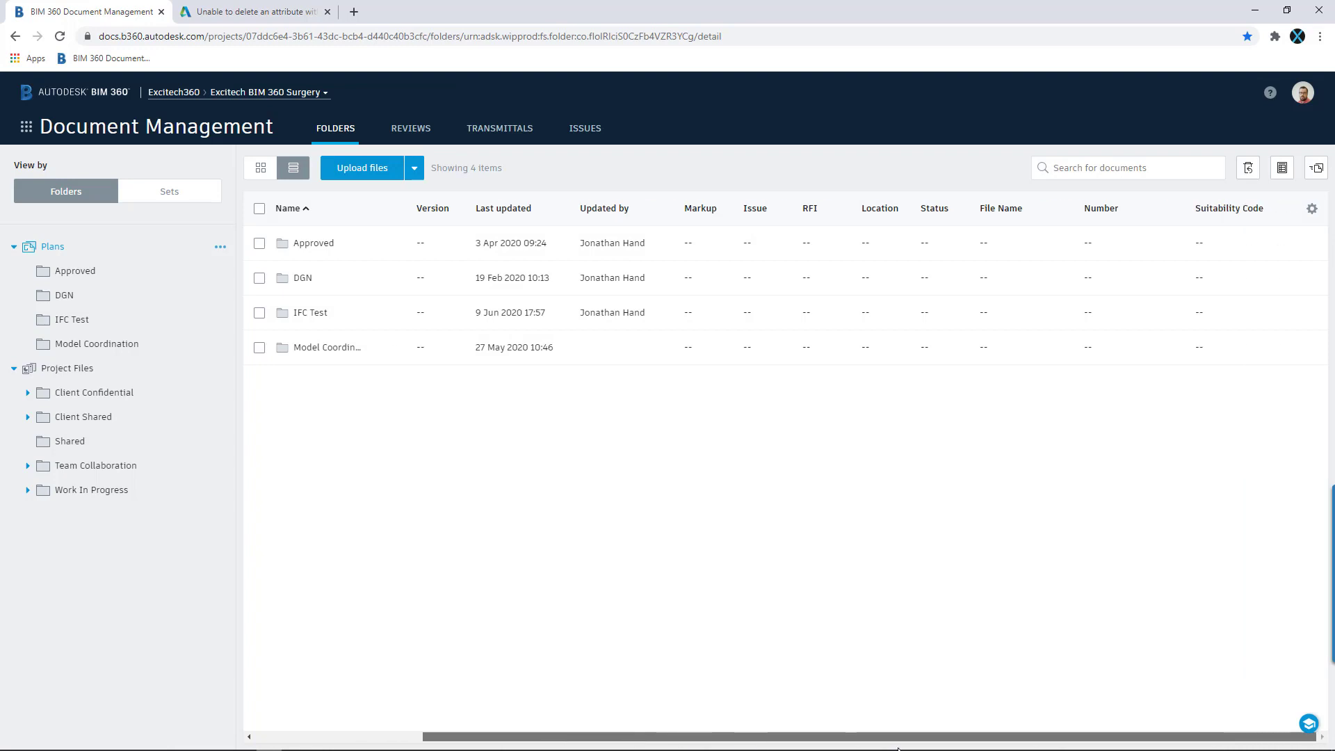
click(1217, 213)
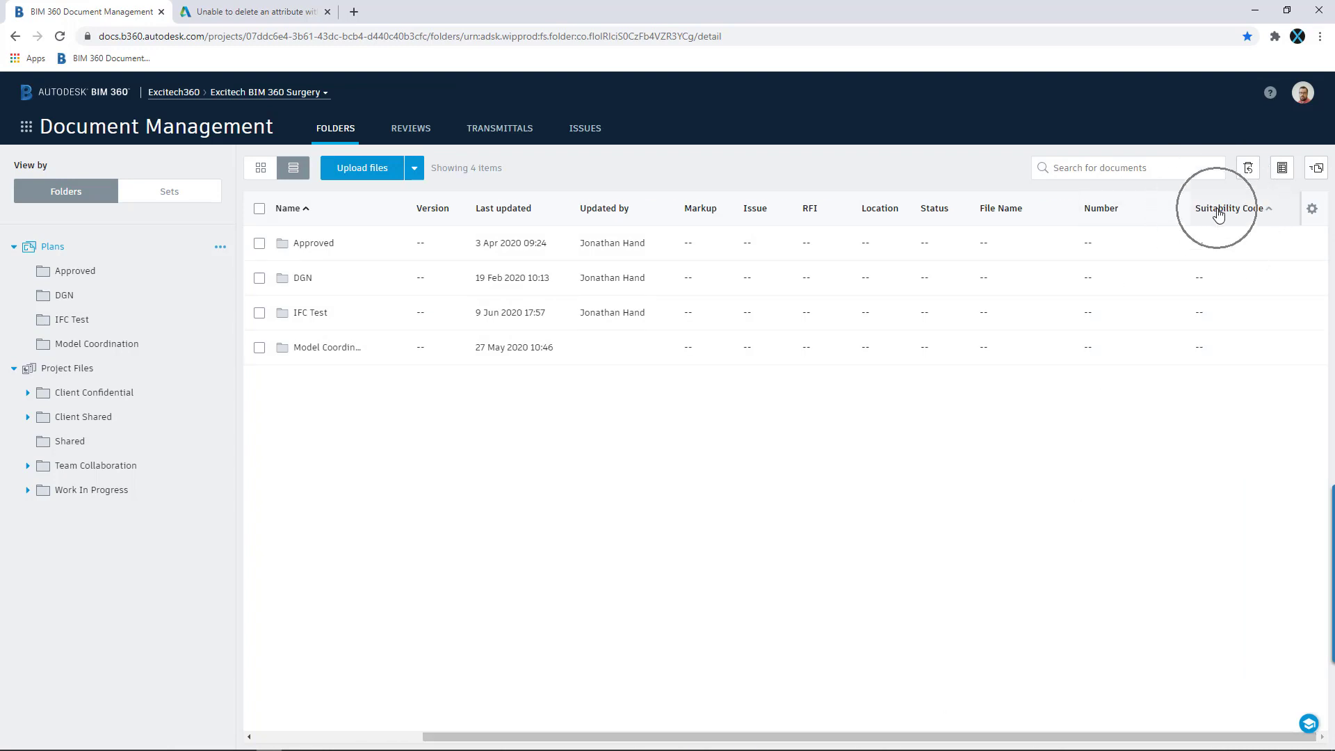
click(1311, 209)
scroll(1210, 435, down, 2)
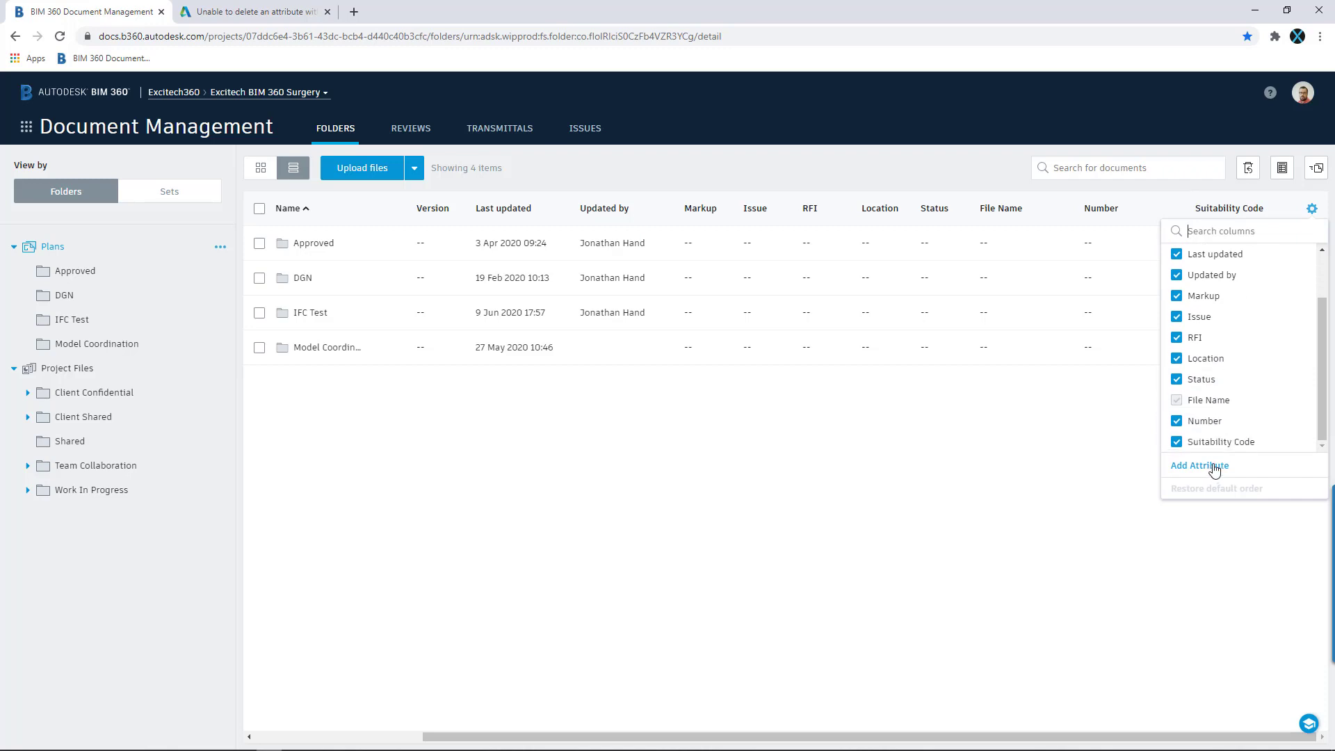
click(1201, 466)
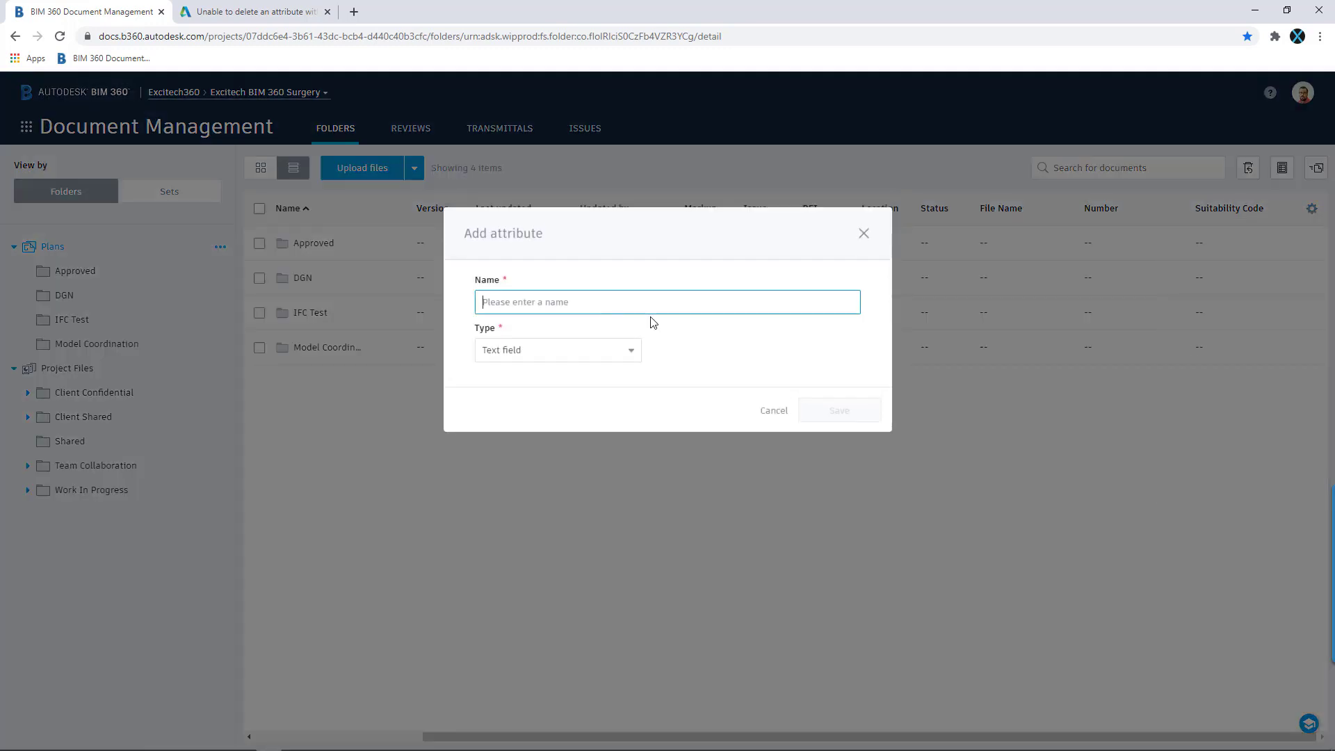
text(Volumn)
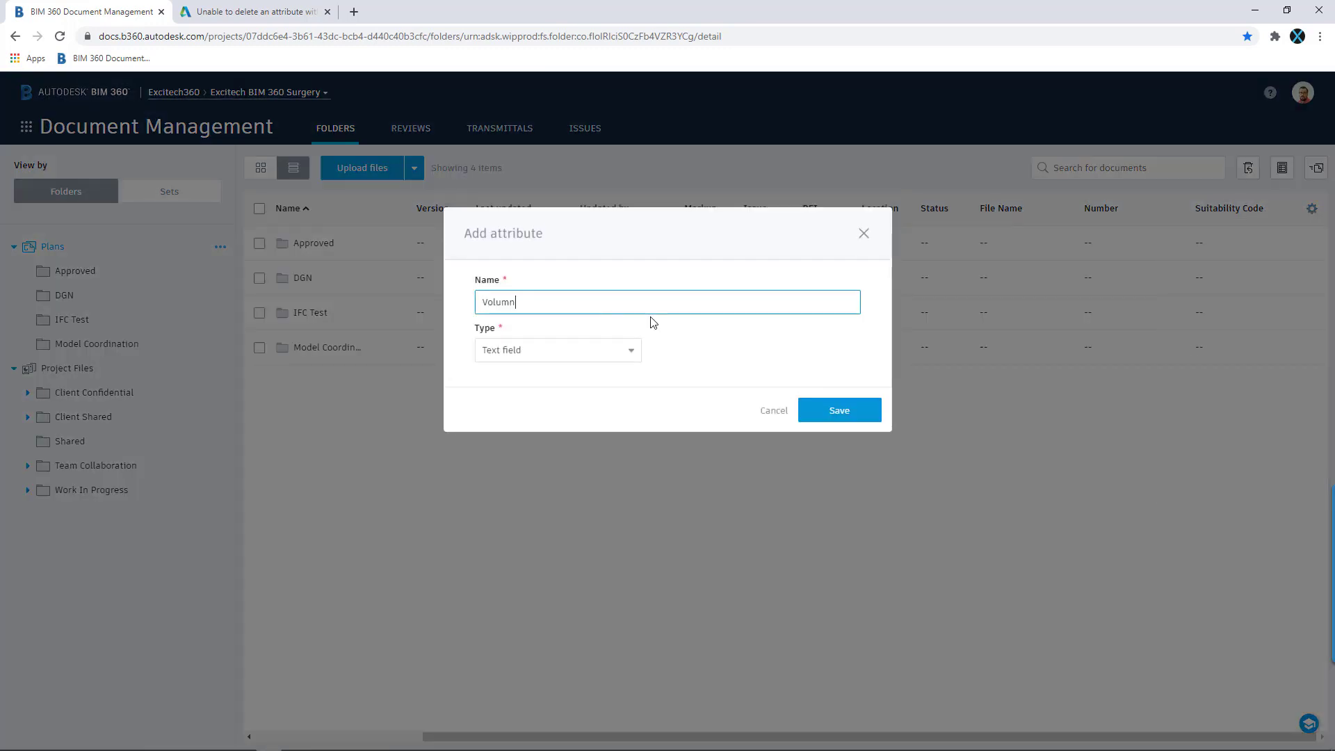
text(/System)
click(597, 357)
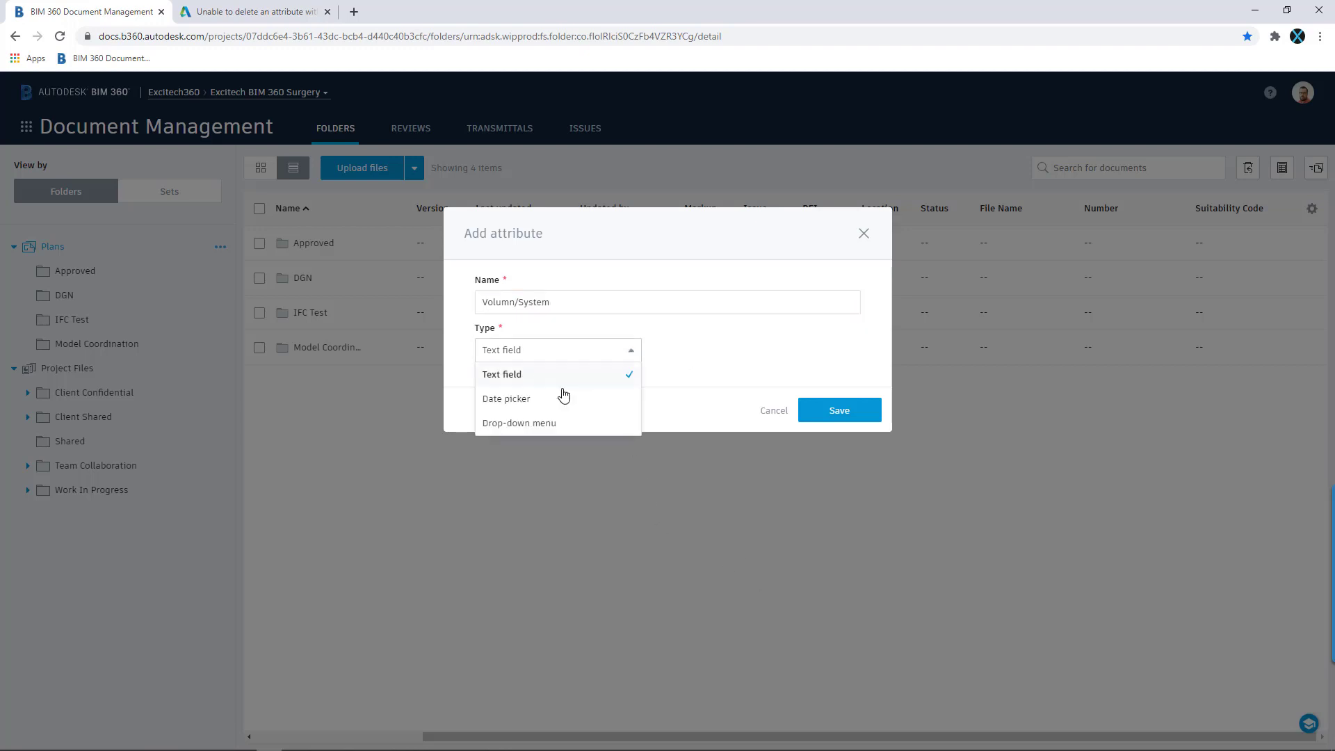
click(546, 423)
Add the values ZZ, XX, 01 and 02 to the Volumn/System attribute
click(713, 353)
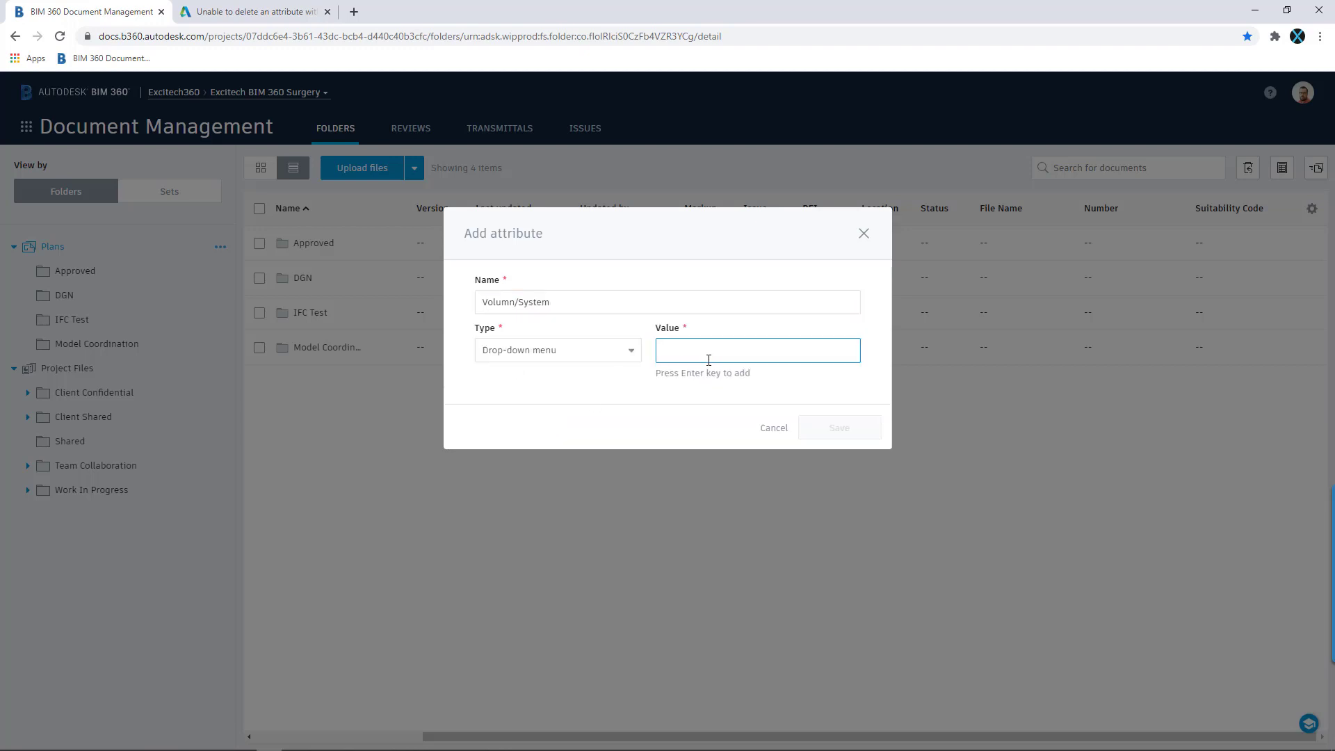
text(ZZ)
key(Return)
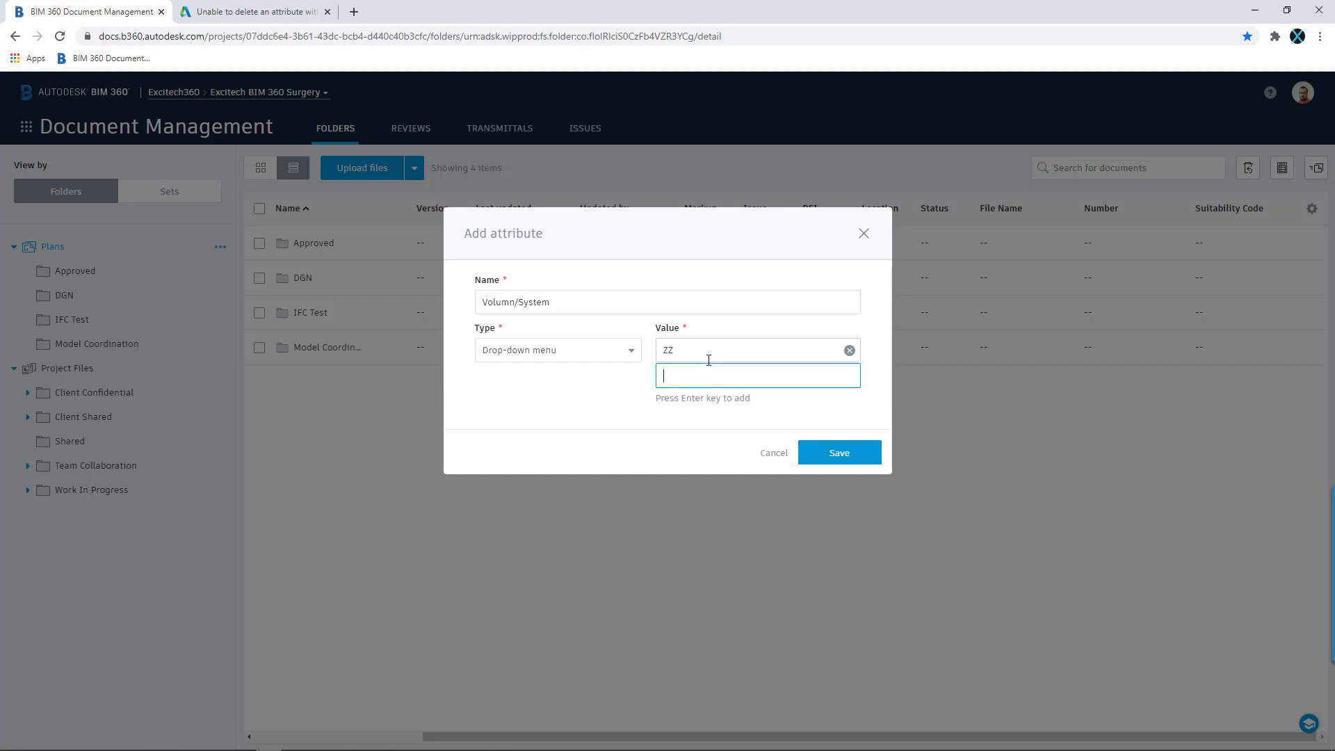
text(XX)
key(Return)
text(01)
key(Return)
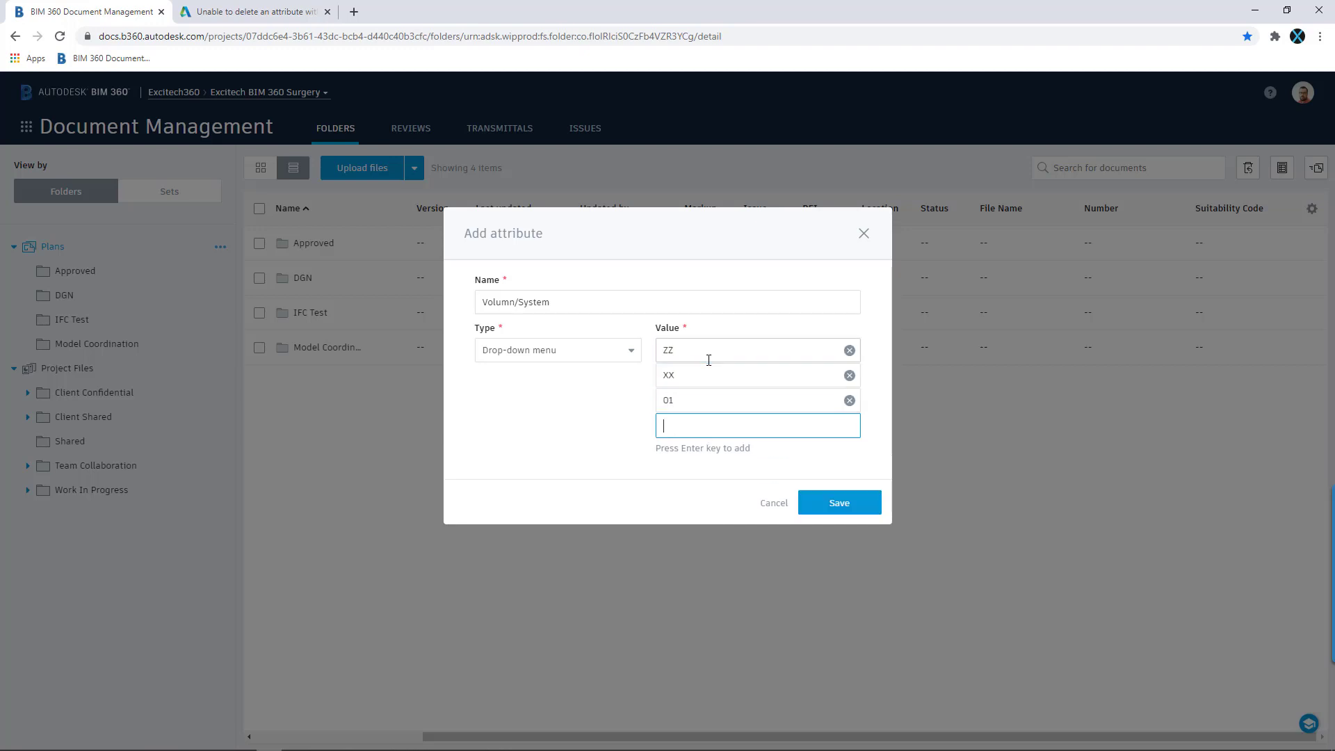
text(02)
key(Return)
Add the values 03, 04 and 05 to the Volumn/System attribute and save it
text(03)
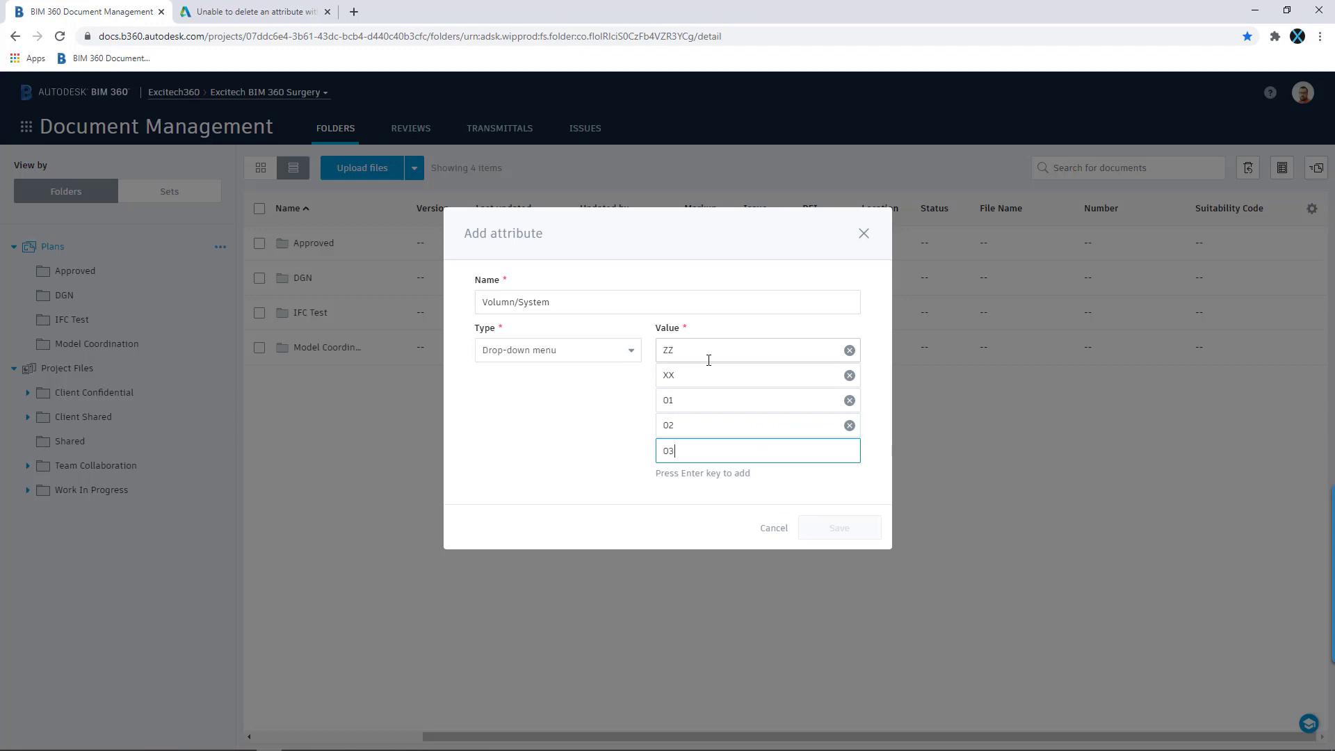
key(Return)
text(04)
key(Return)
text(04)
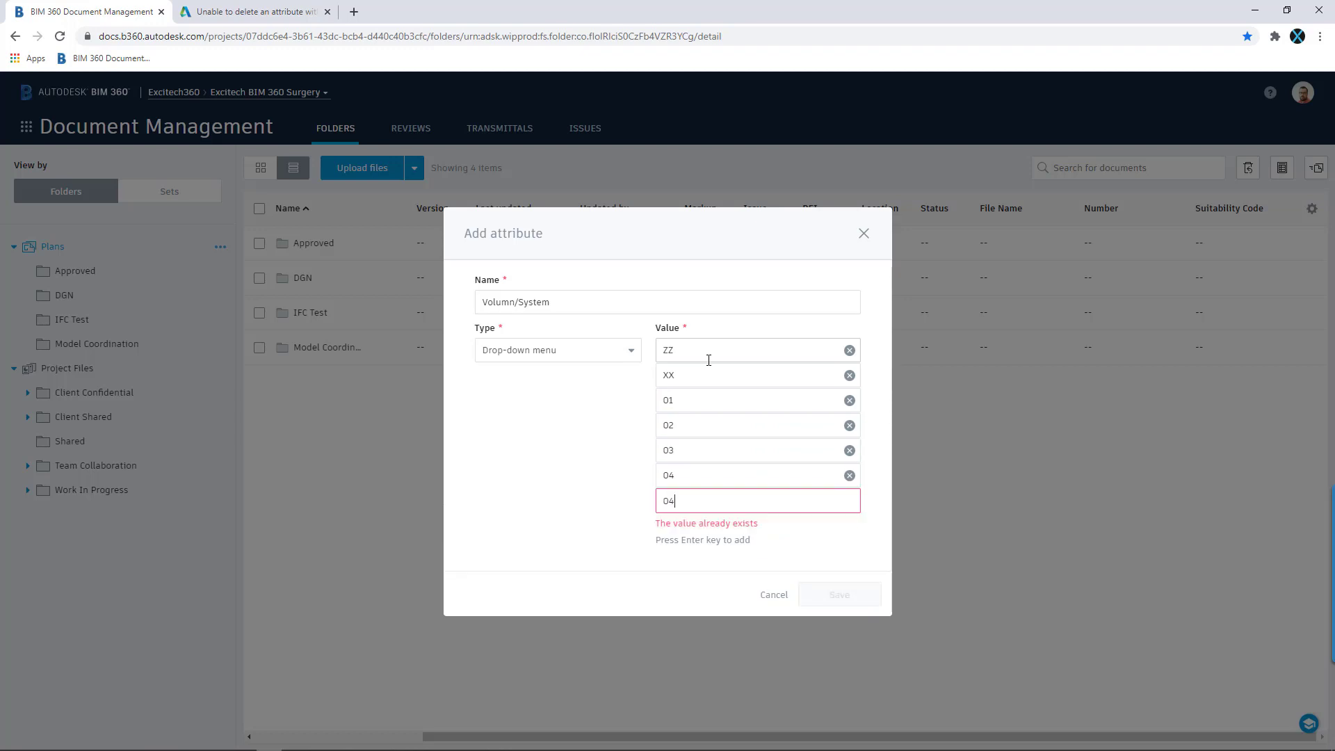
key(BackSpace)
text(5)
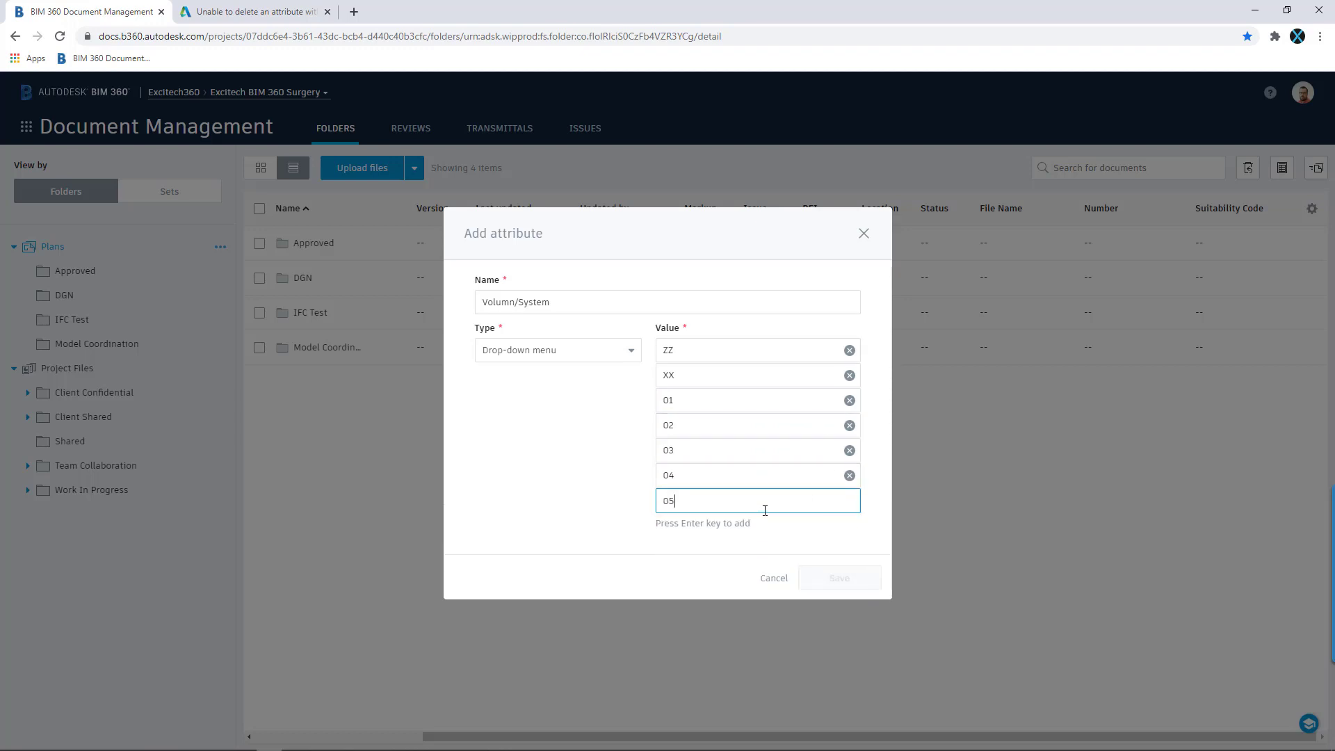
key(Return)
click(838, 602)
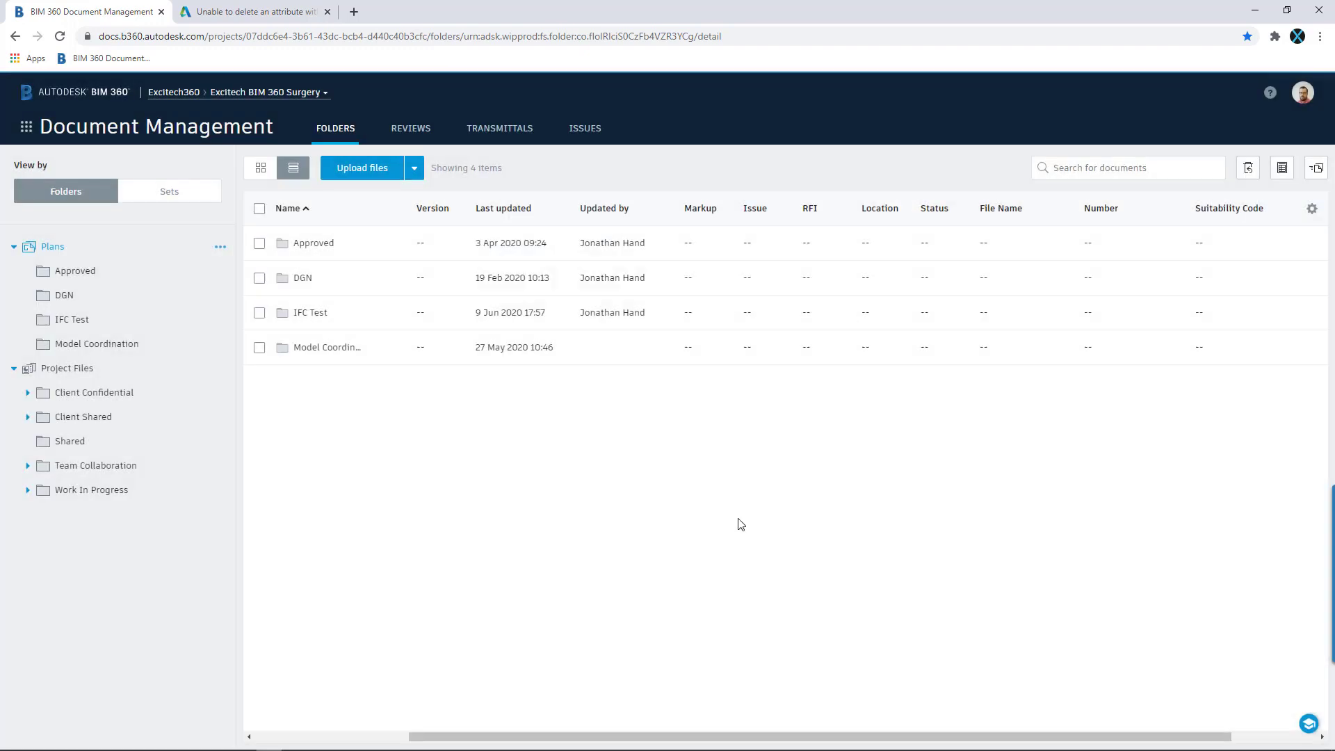
Start a new Plans folder attribute named Originator with the type Drop-down menu
drag(784, 736, 869, 736)
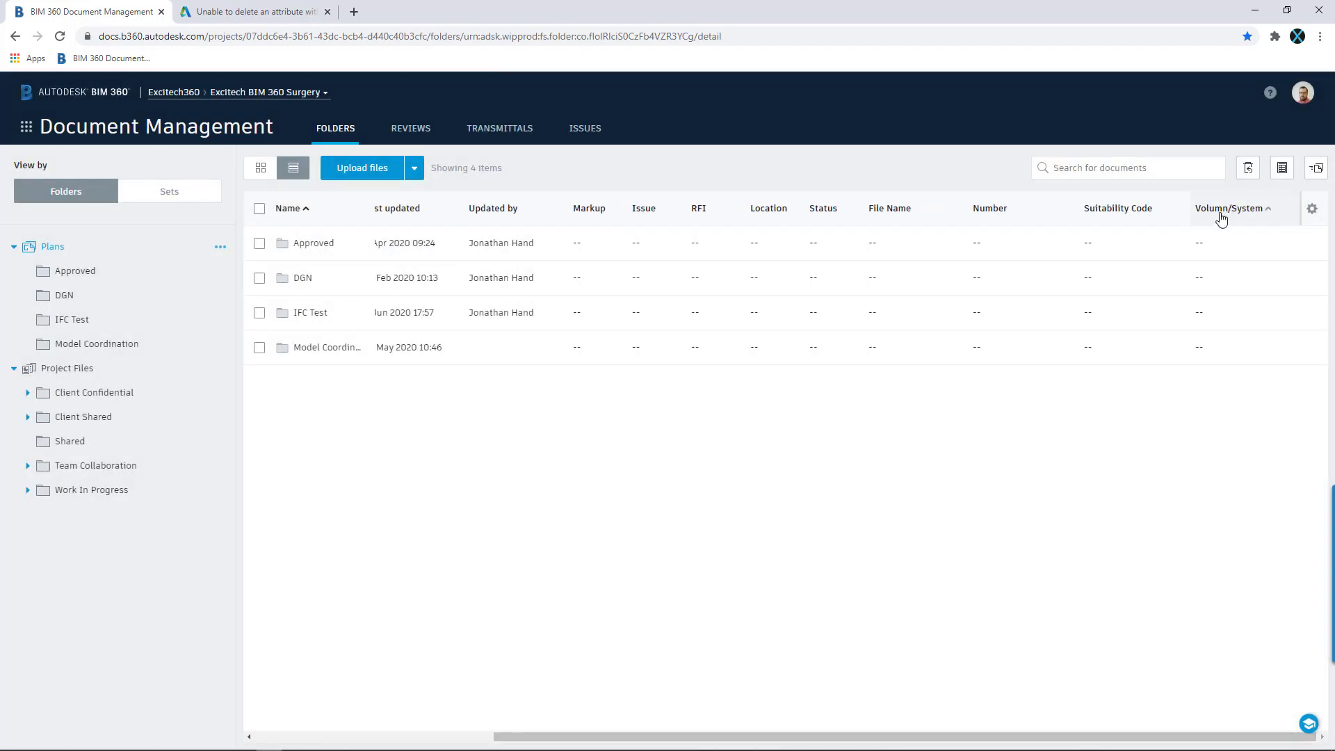
click(1313, 211)
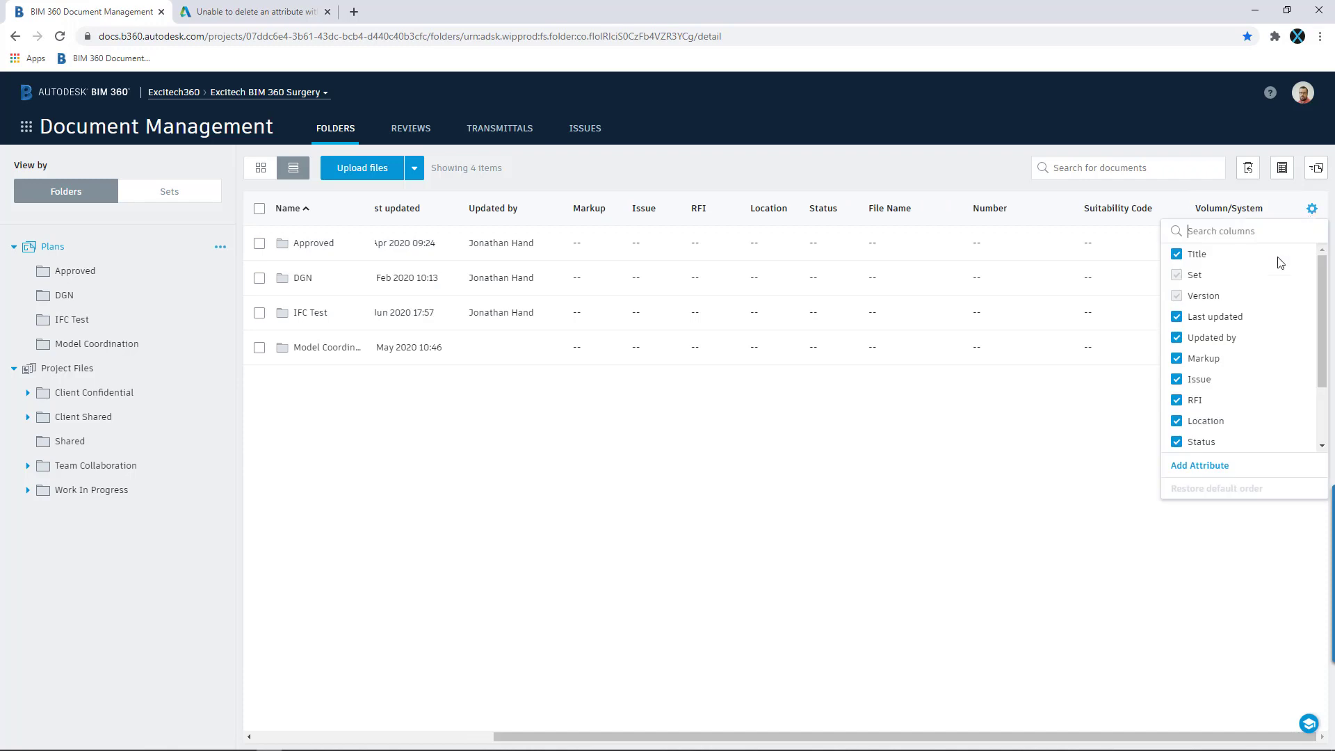
click(1210, 468)
click(577, 312)
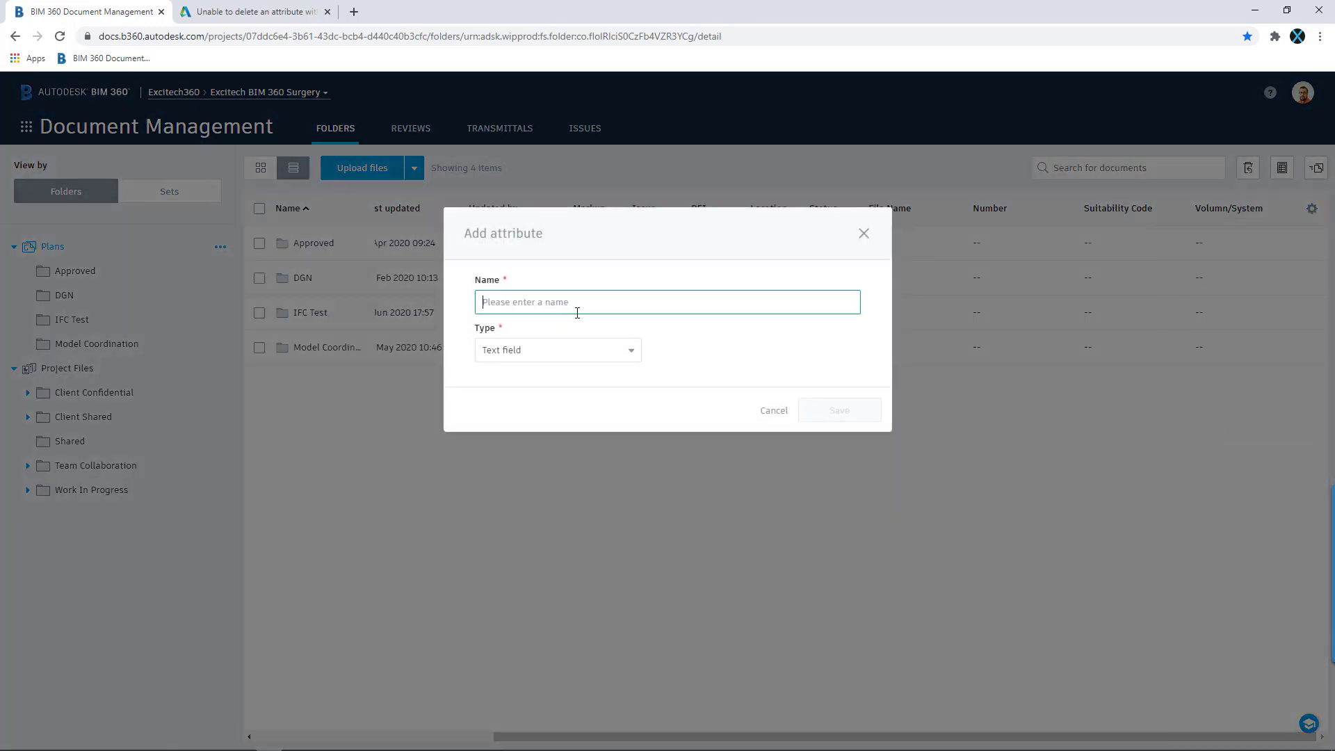
text(Originator)
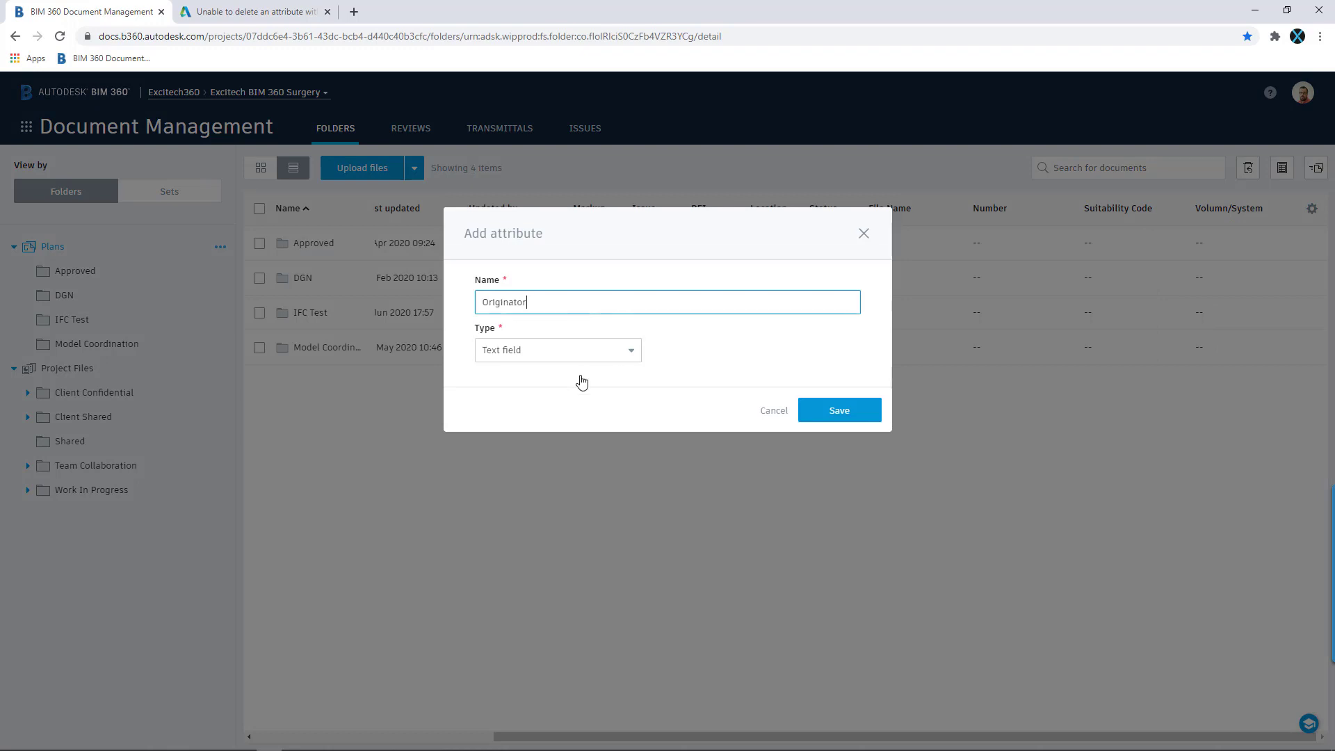
click(602, 350)
click(540, 422)
Add the values ARCH, STRUCT and EXCITECH to the Originator attribute and save it
click(708, 345)
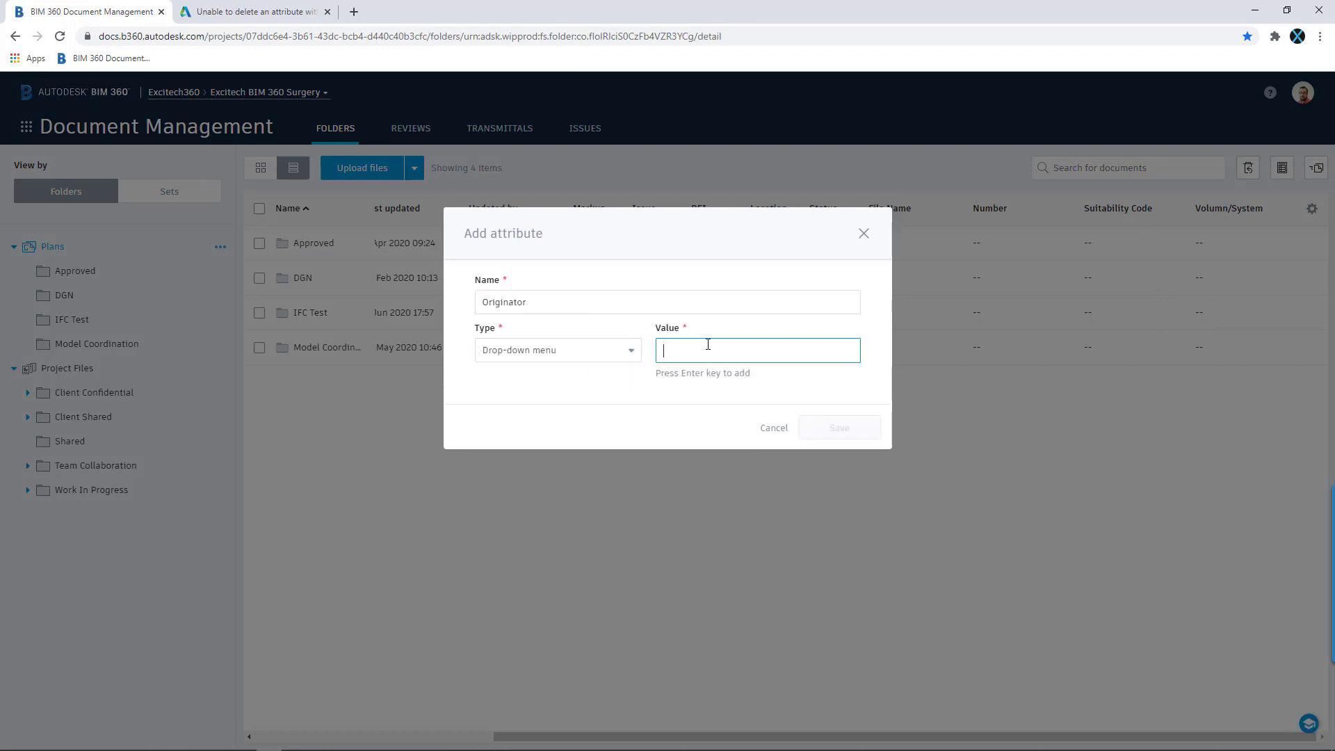
text(ARCH)
key(Return)
text(S)
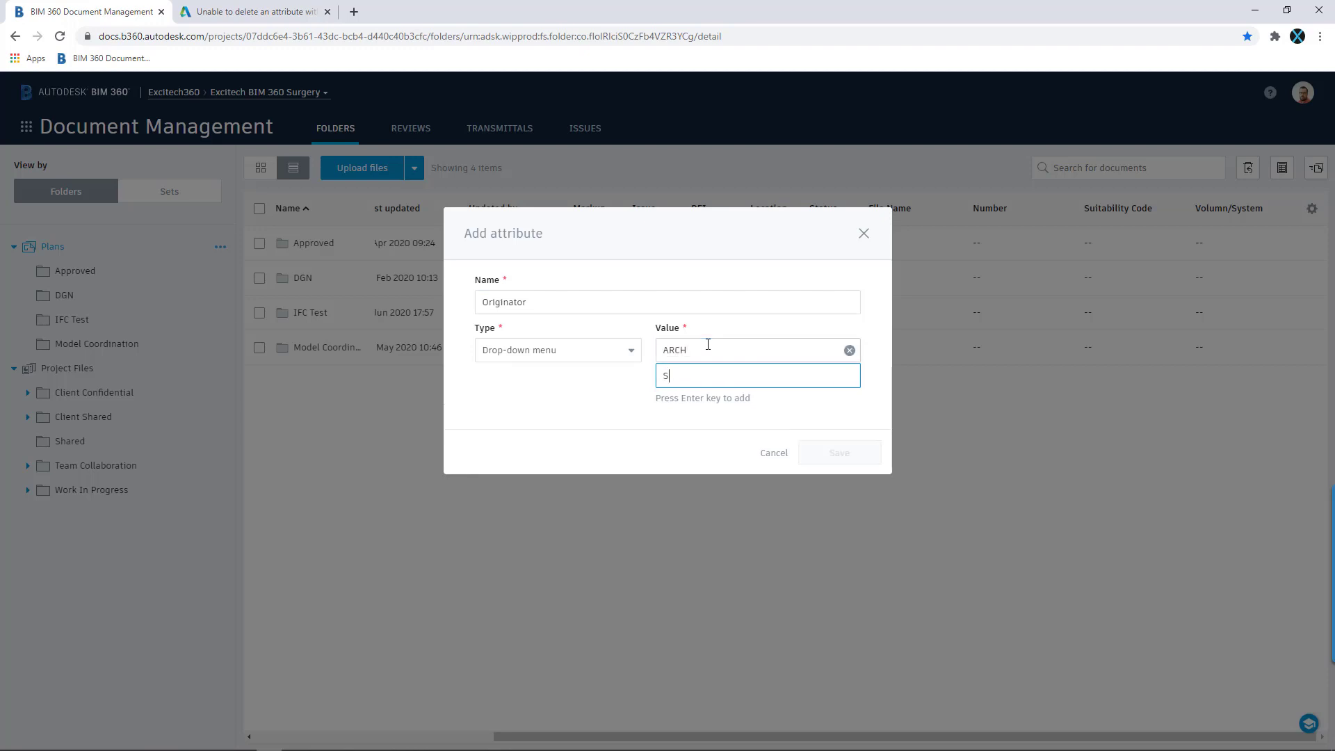
text(TRCTUCT)
key(Return)
text(EXCI)
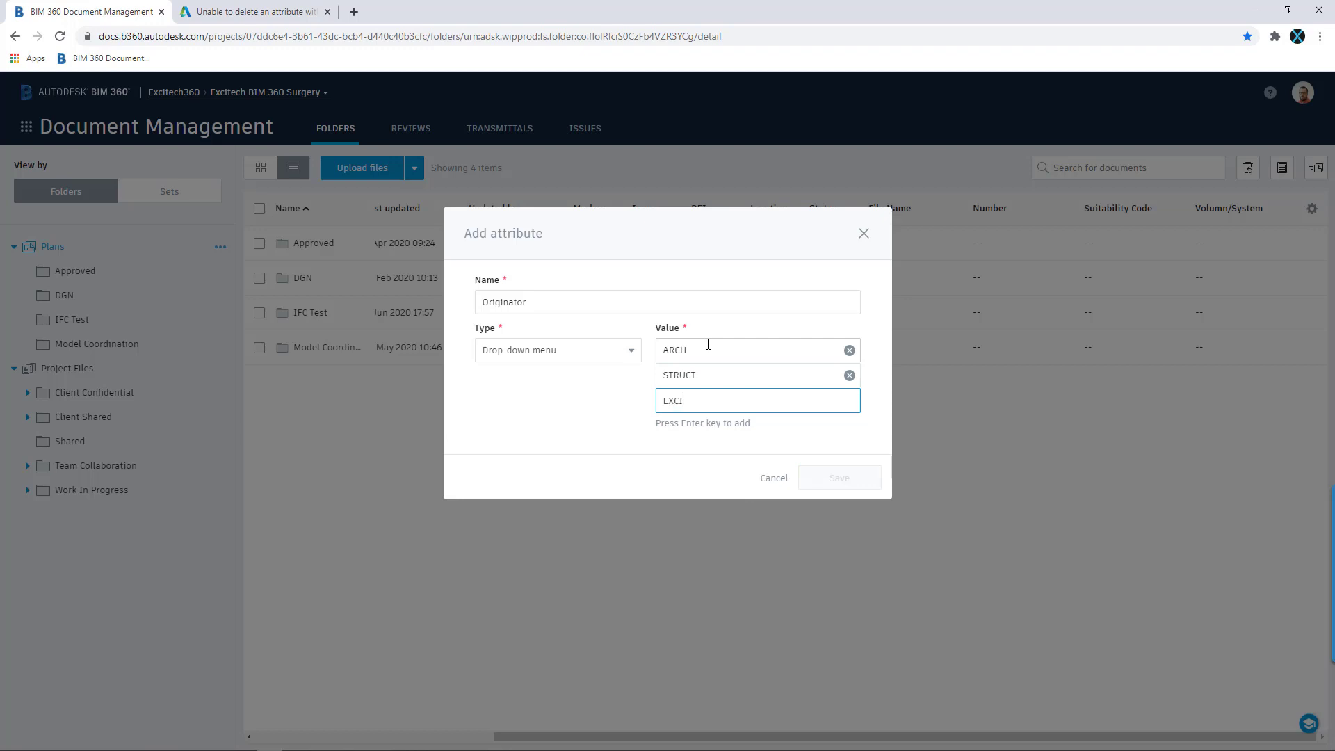
text(TECH)
key(Return)
click(841, 502)
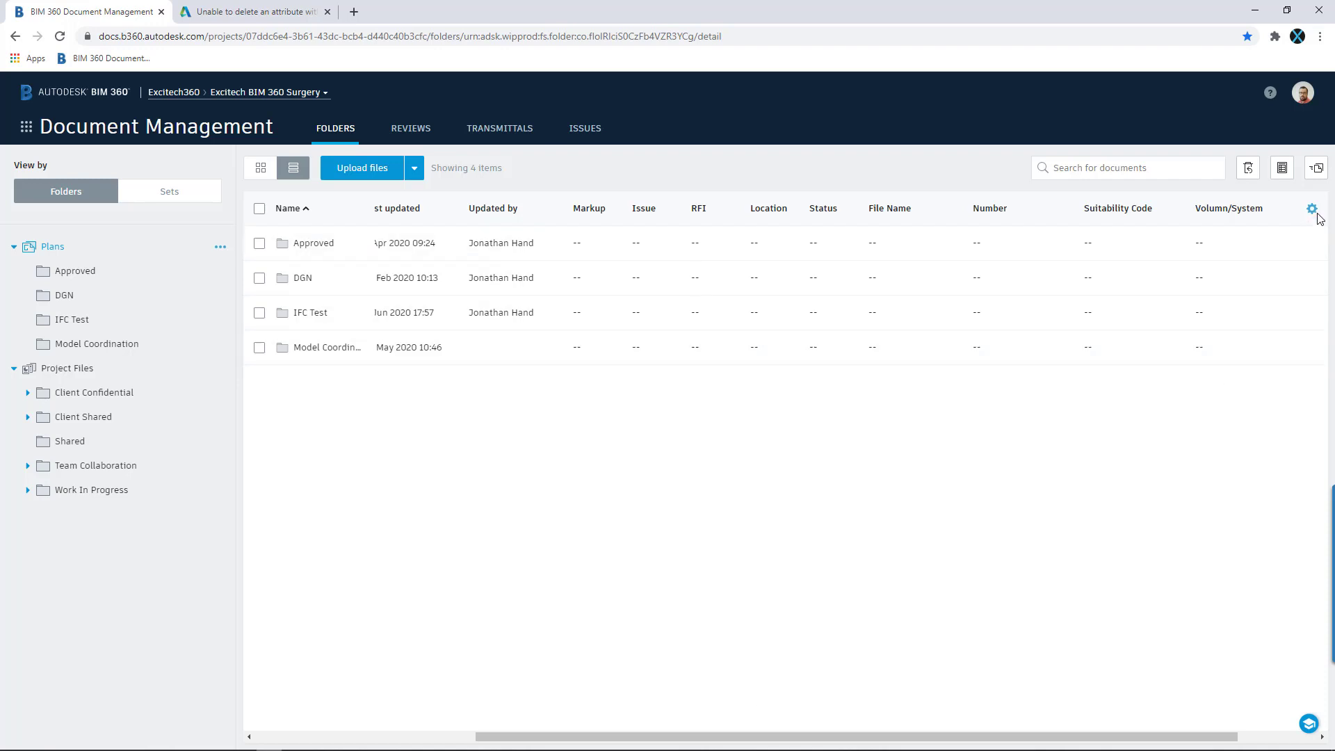
Start another Plans folder attribute named Level/Location with the type Drop-down menu
click(1316, 216)
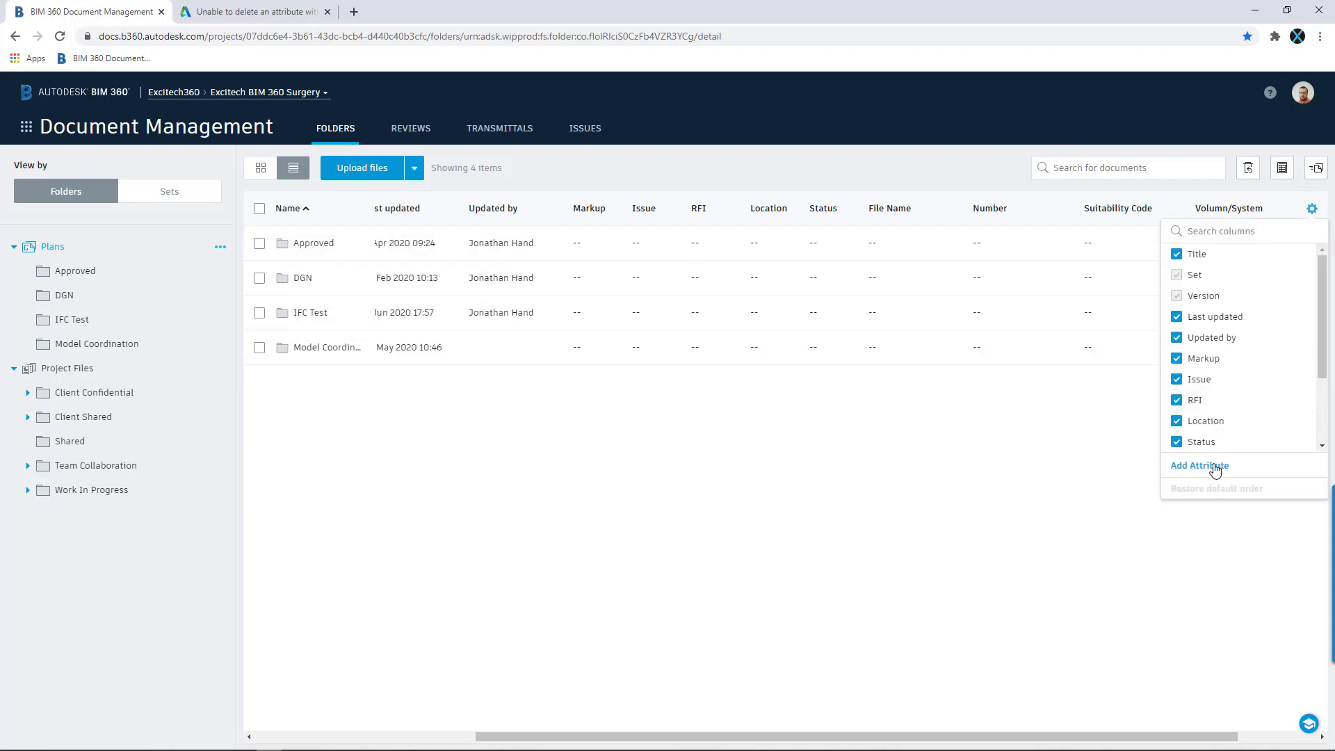
click(1214, 465)
click(542, 301)
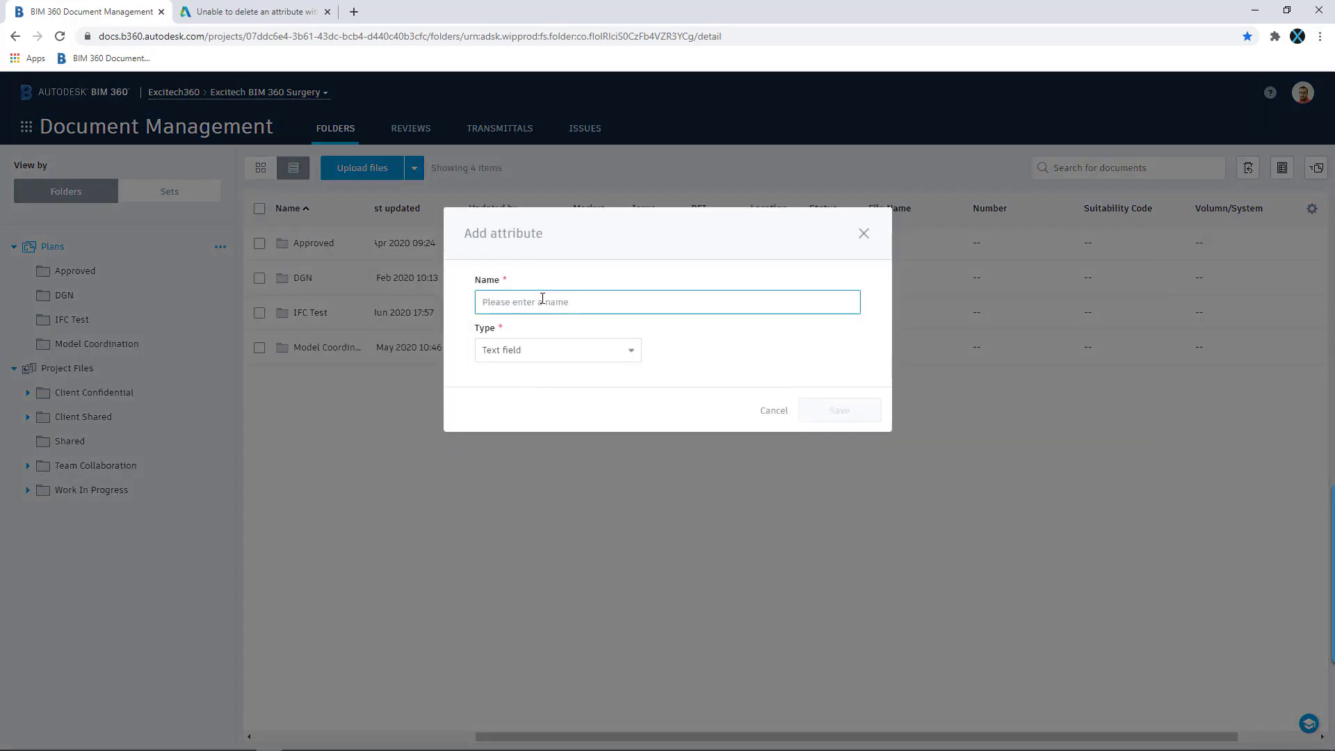
text(Level/)
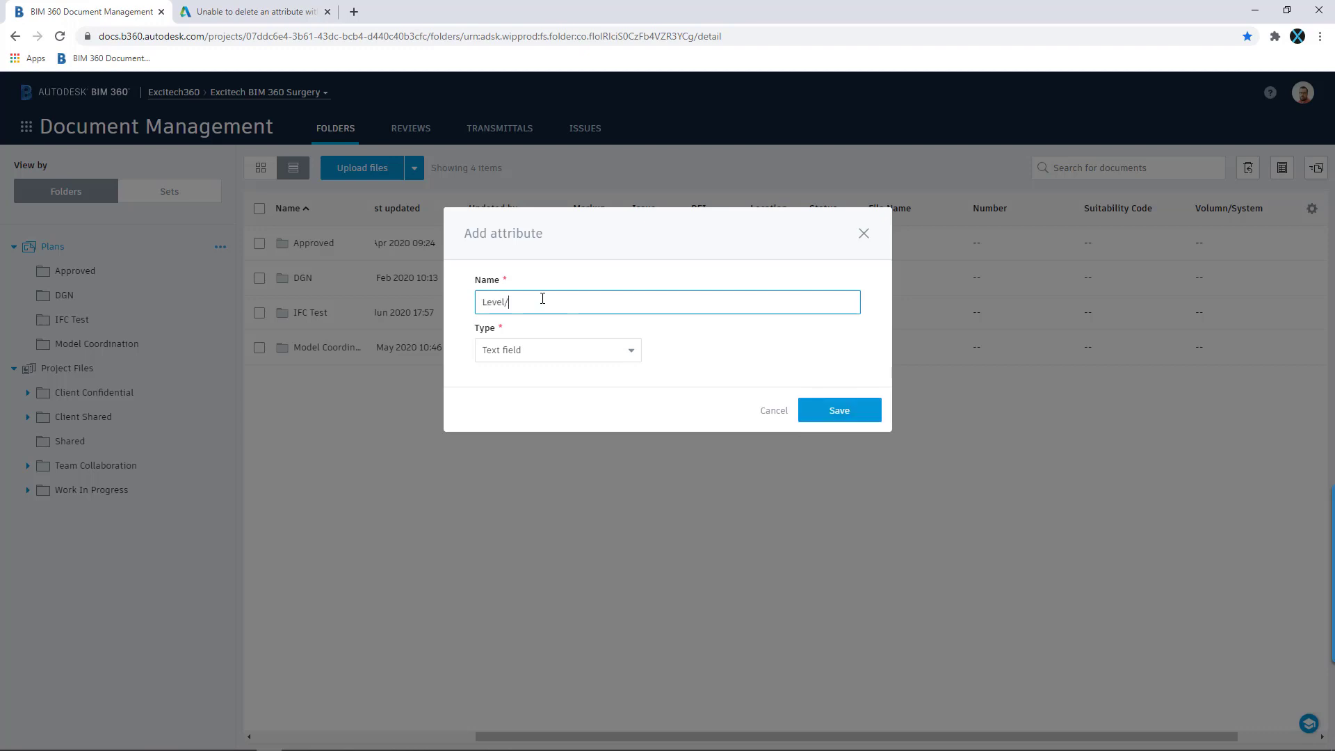
text(Location)
click(566, 353)
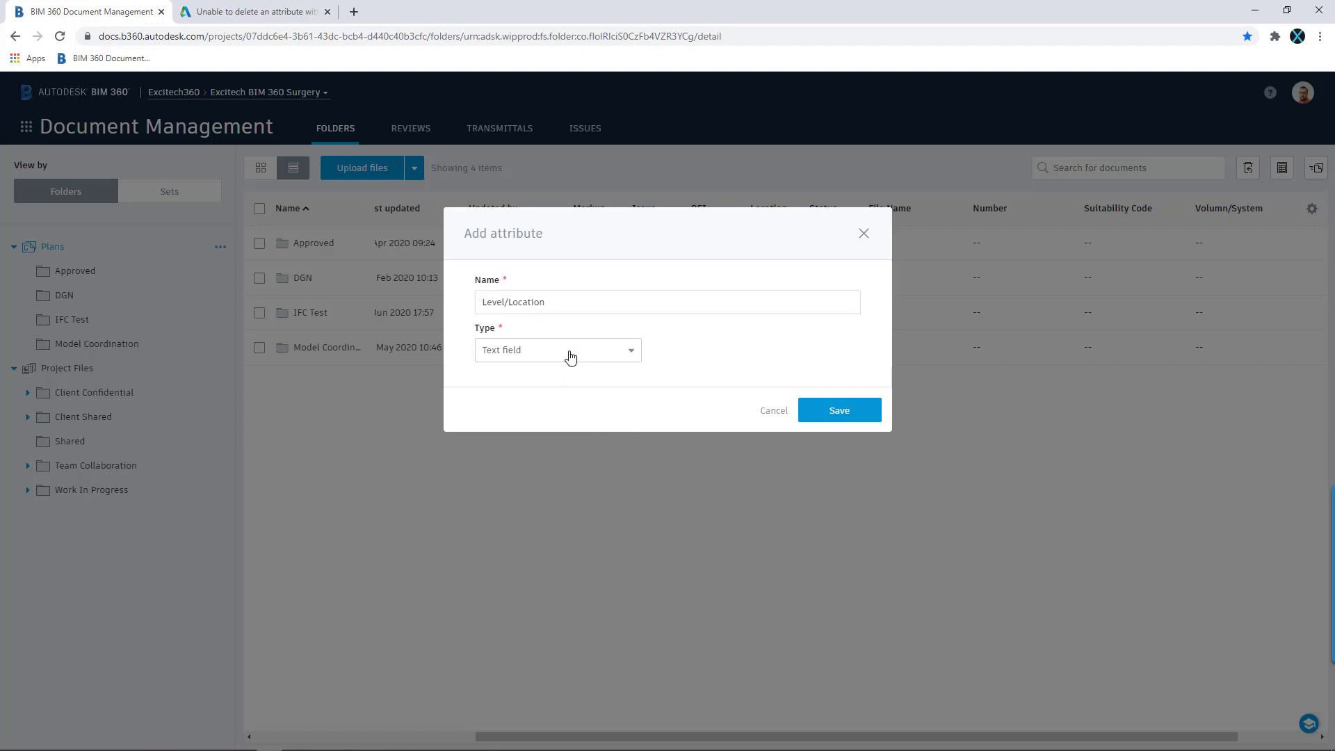
click(525, 426)
Add the values ZZ, XX, 10 and 20 to the Level/Location attribute
click(716, 354)
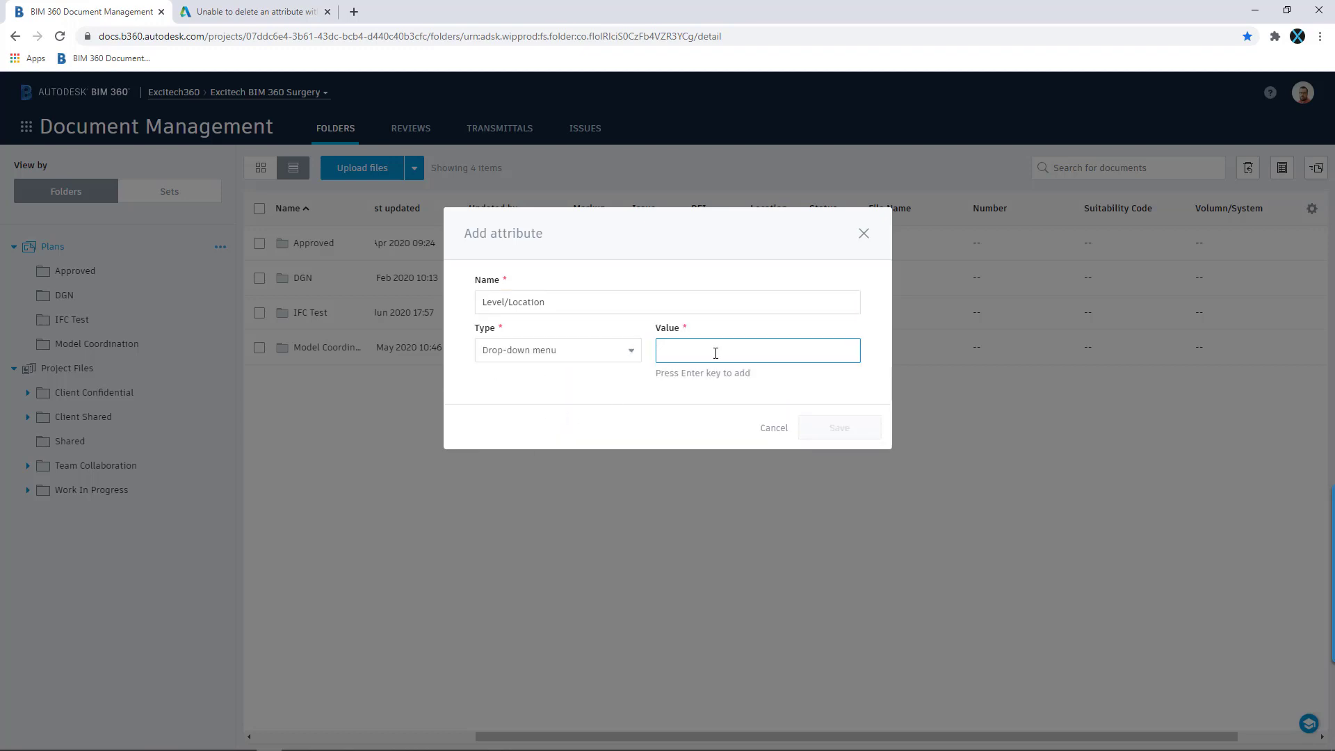
text(ZZ)
key(Return)
text(XX)
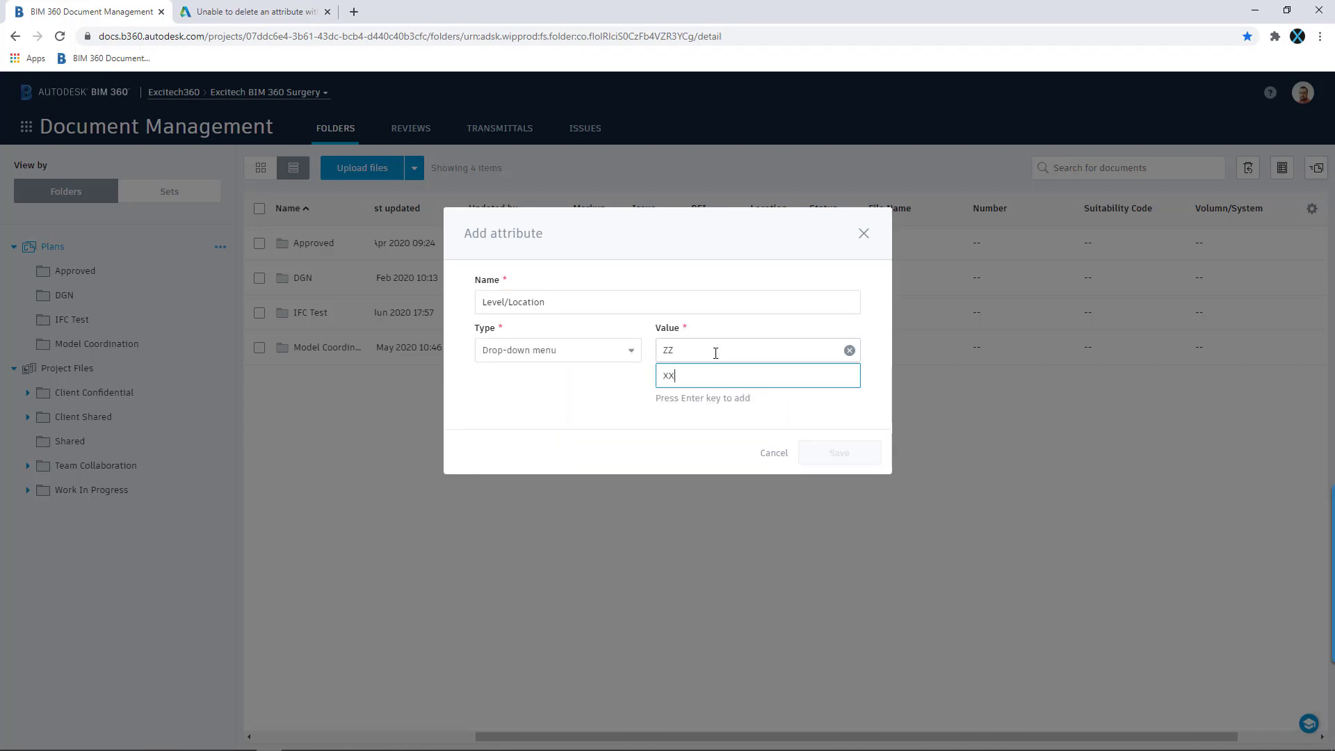
key(Return)
text(10)
key(Return)
text(20)
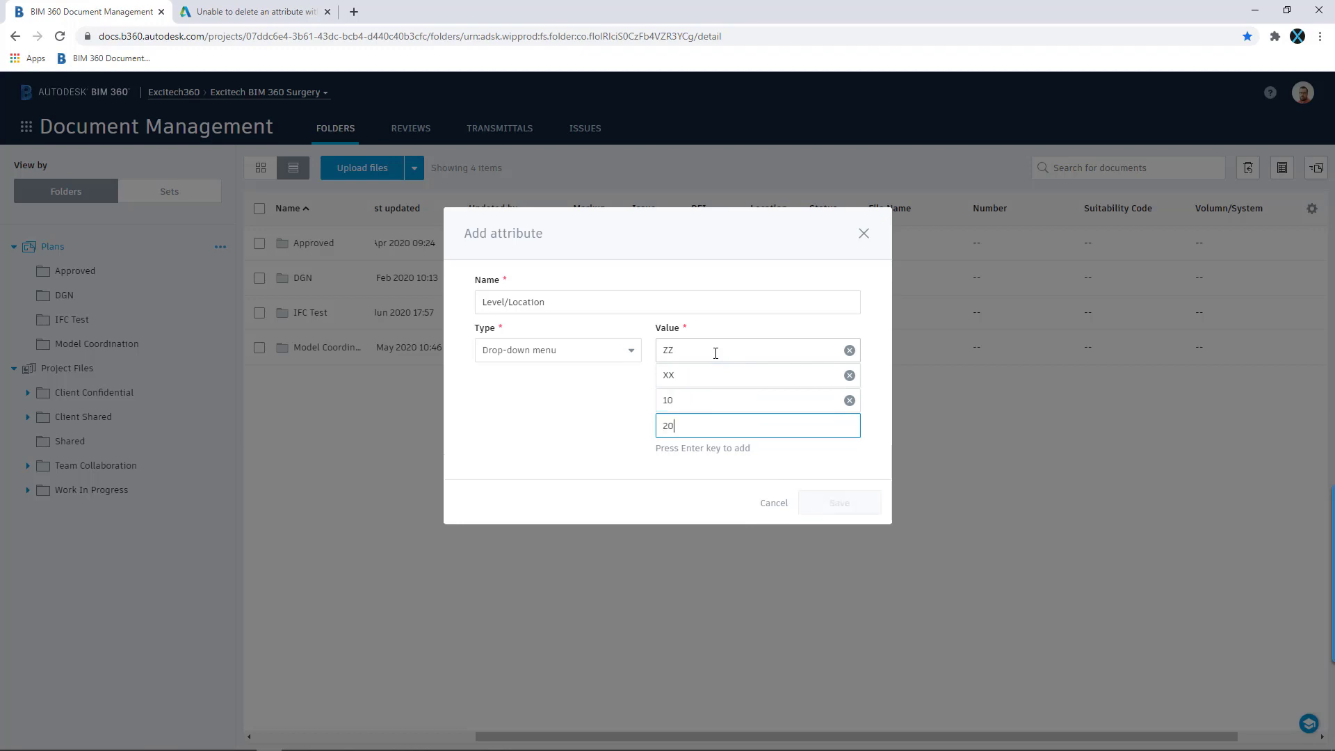
key(Return)
Add the values 30, 40 and 50 to the Level/Location attribute and save it
text(30)
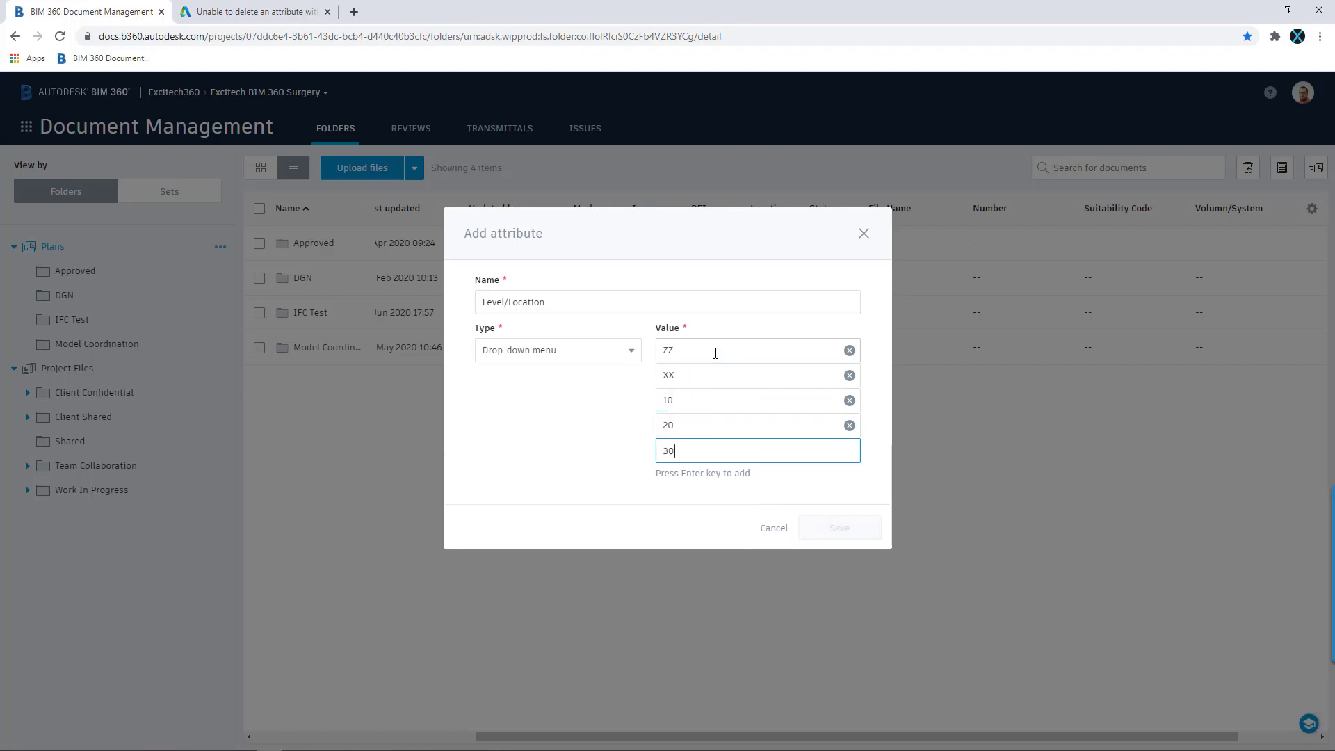
key(Return)
text(40)
key(Return)
text(50)
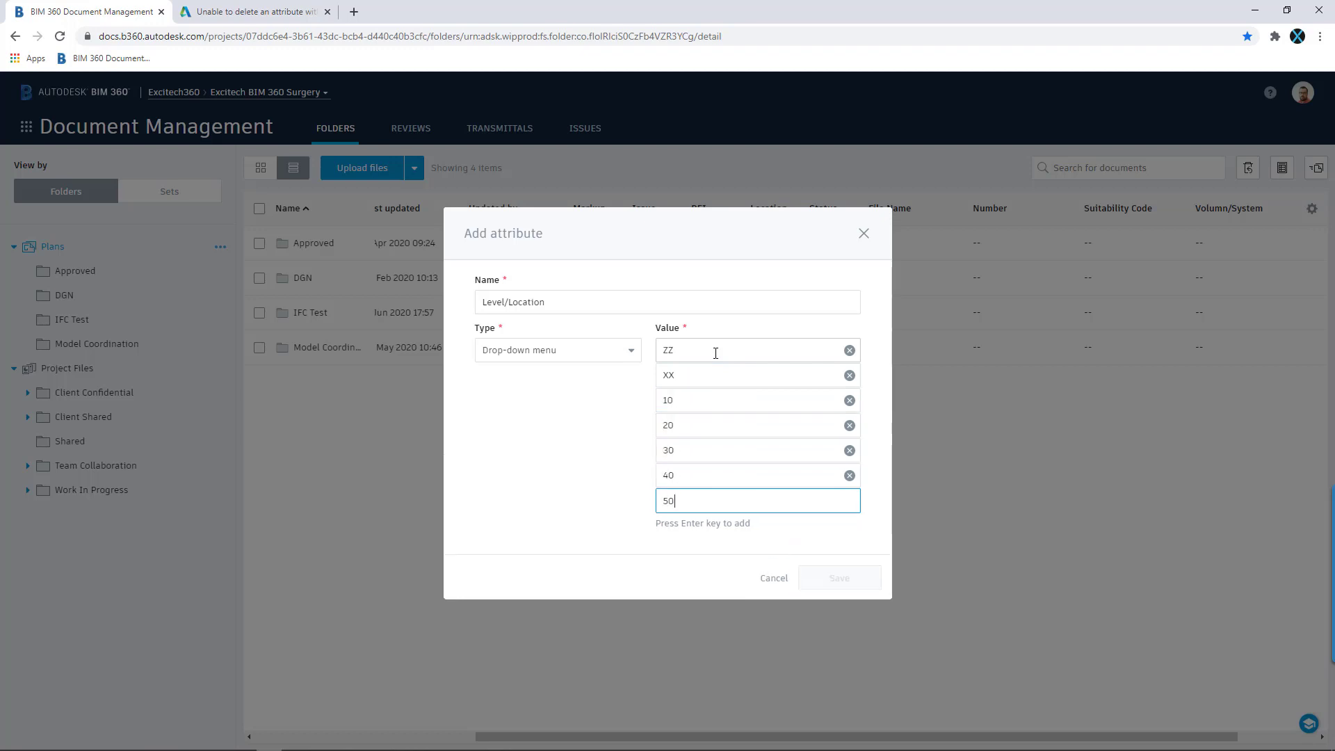
key(Return)
click(842, 604)
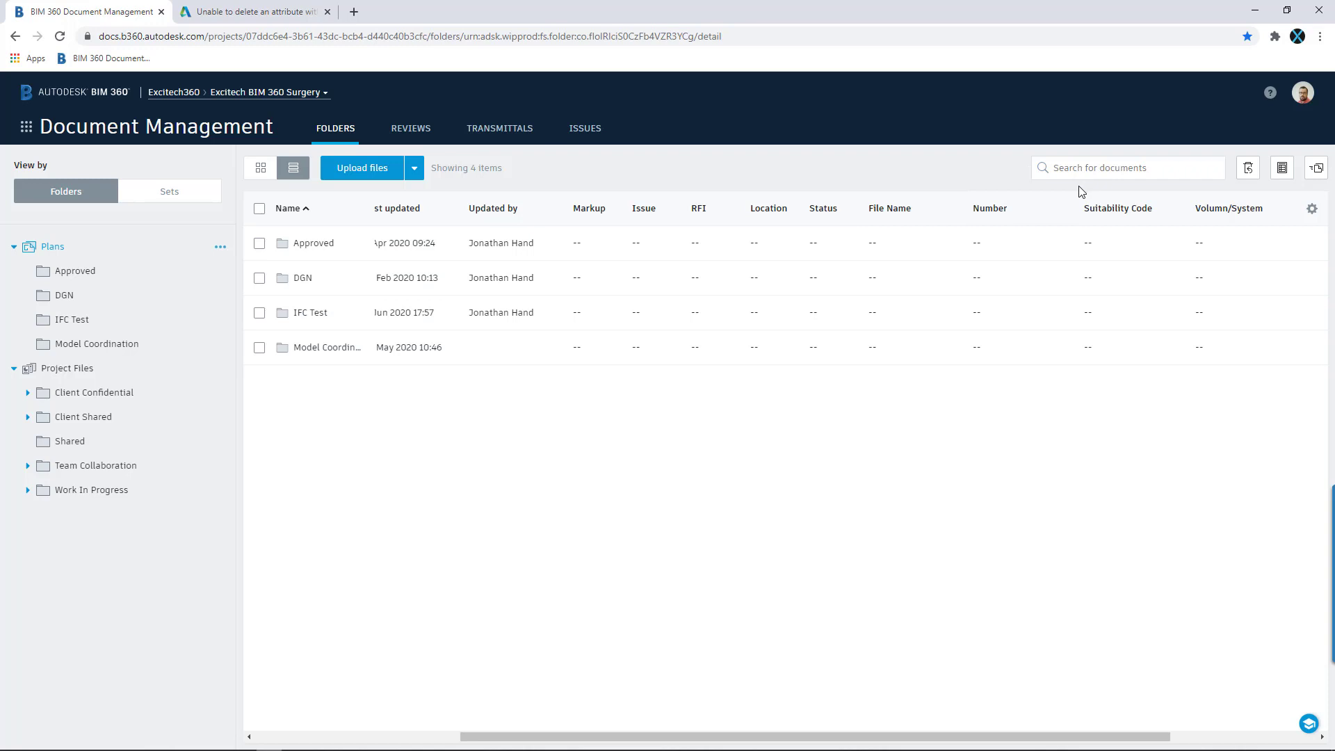
Start another Plans folder attribute named Type and make it a Drop-down menu
click(1312, 209)
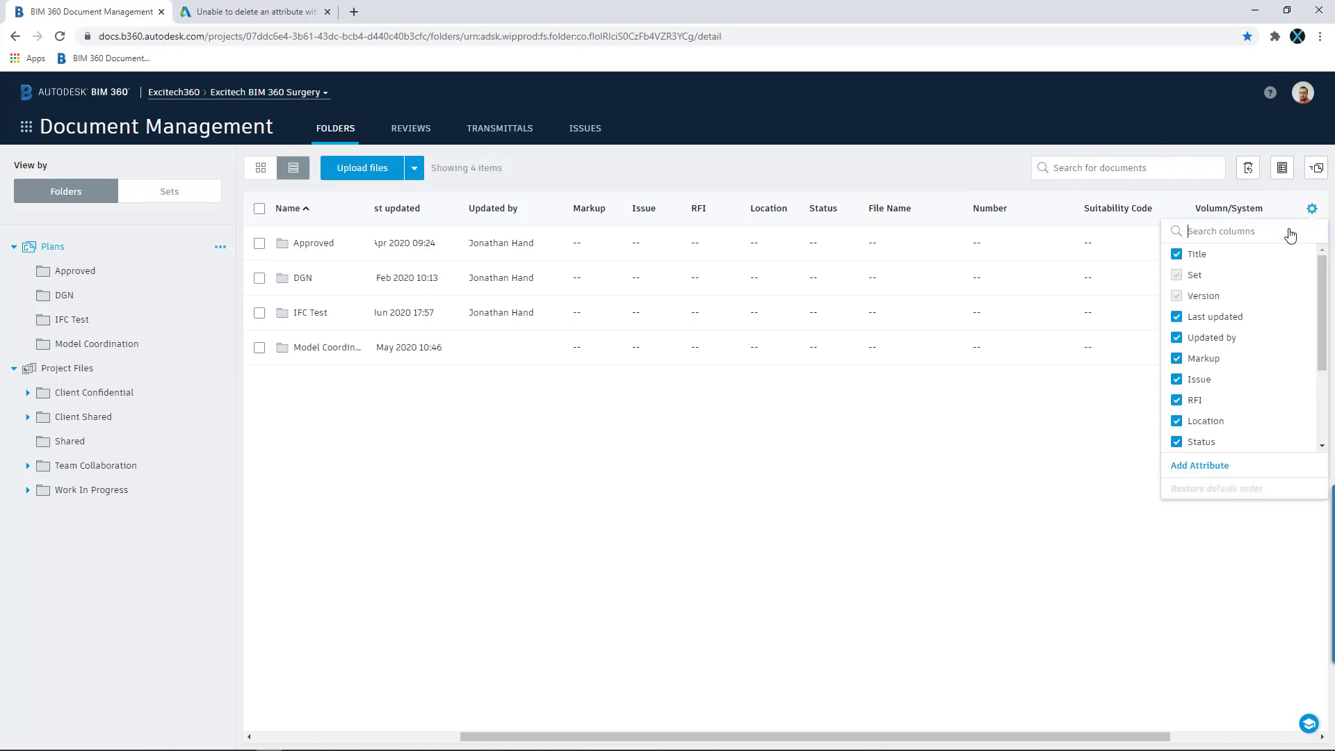
click(1213, 467)
click(595, 306)
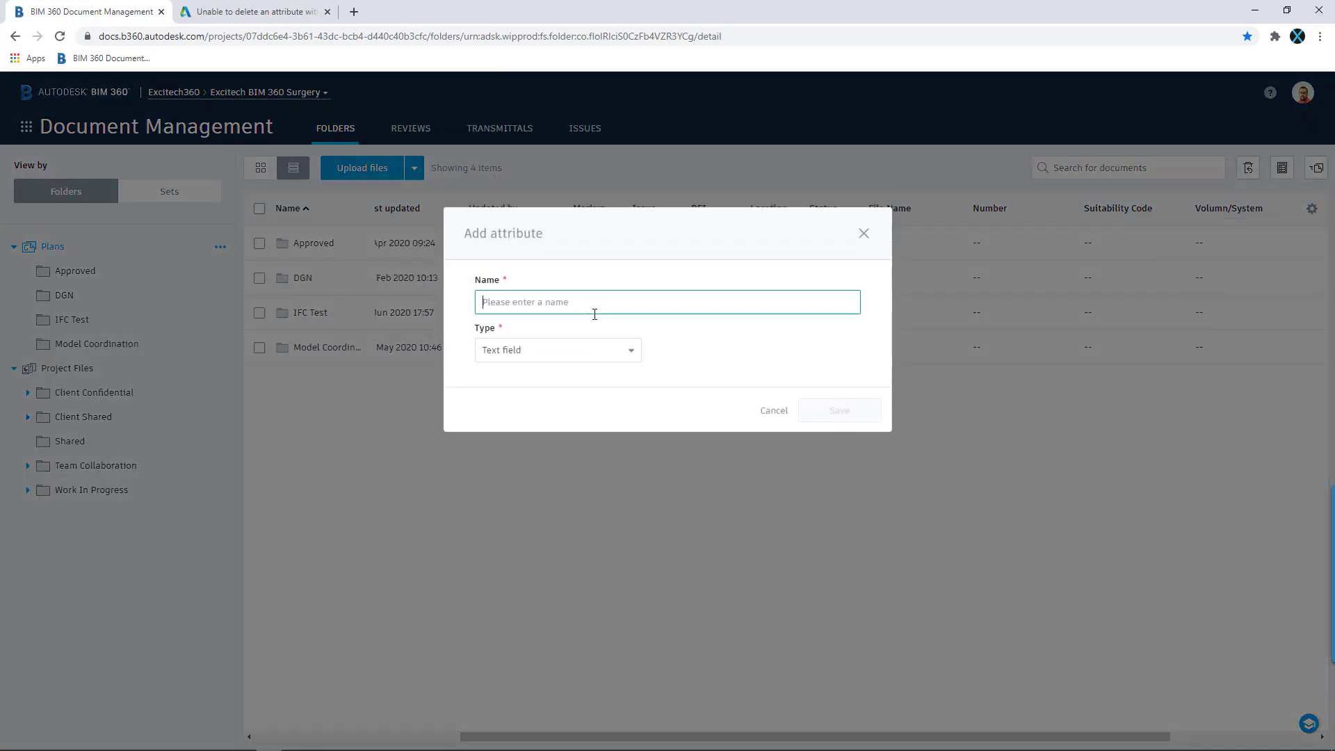
text(Type)
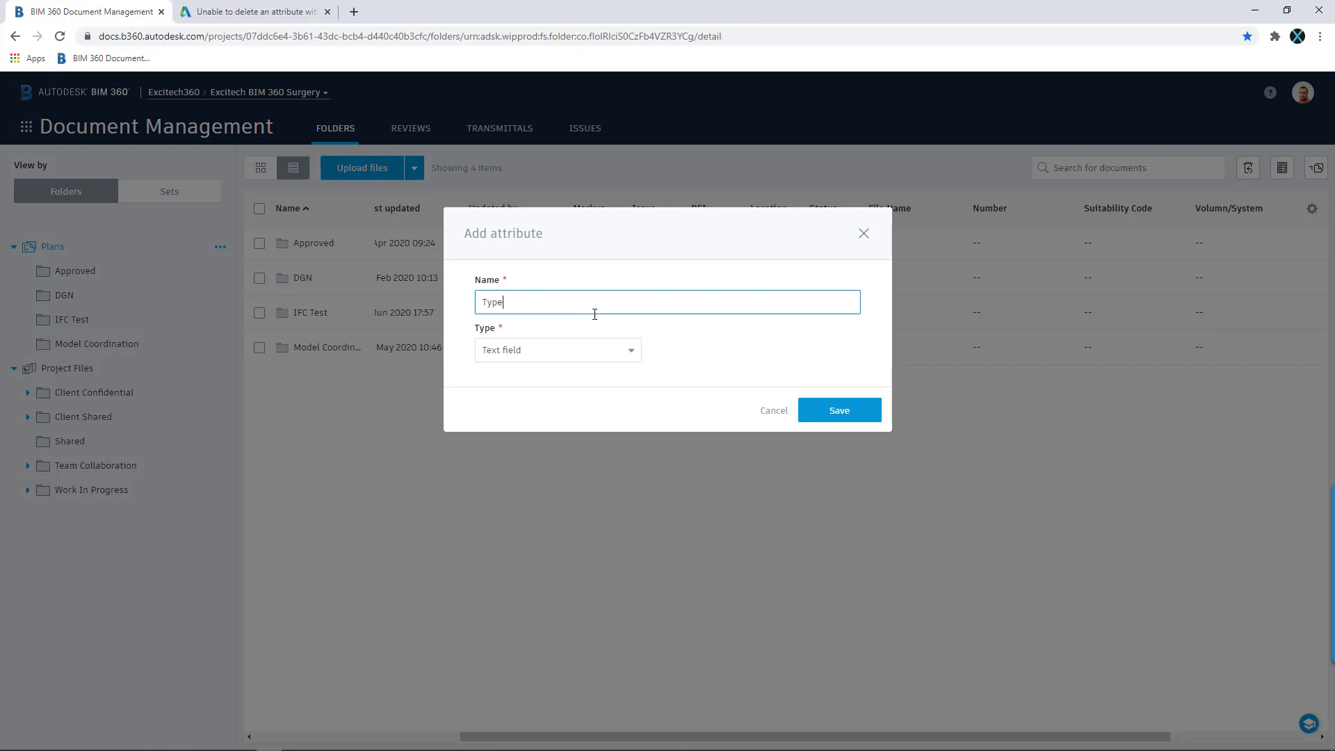
click(598, 361)
click(512, 426)
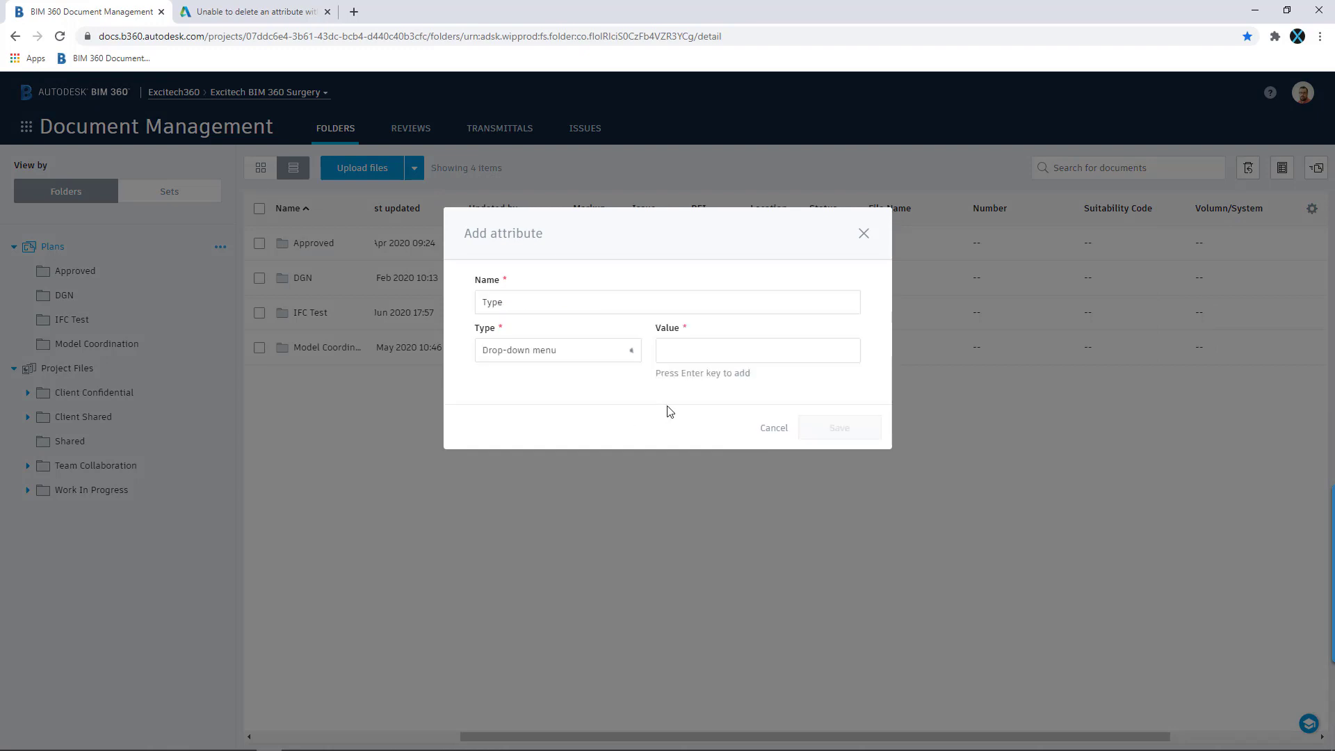
Add the values DR, M2 and M3 to the attribute named Type
click(701, 349)
text(DR)
key(Return)
text(M2)
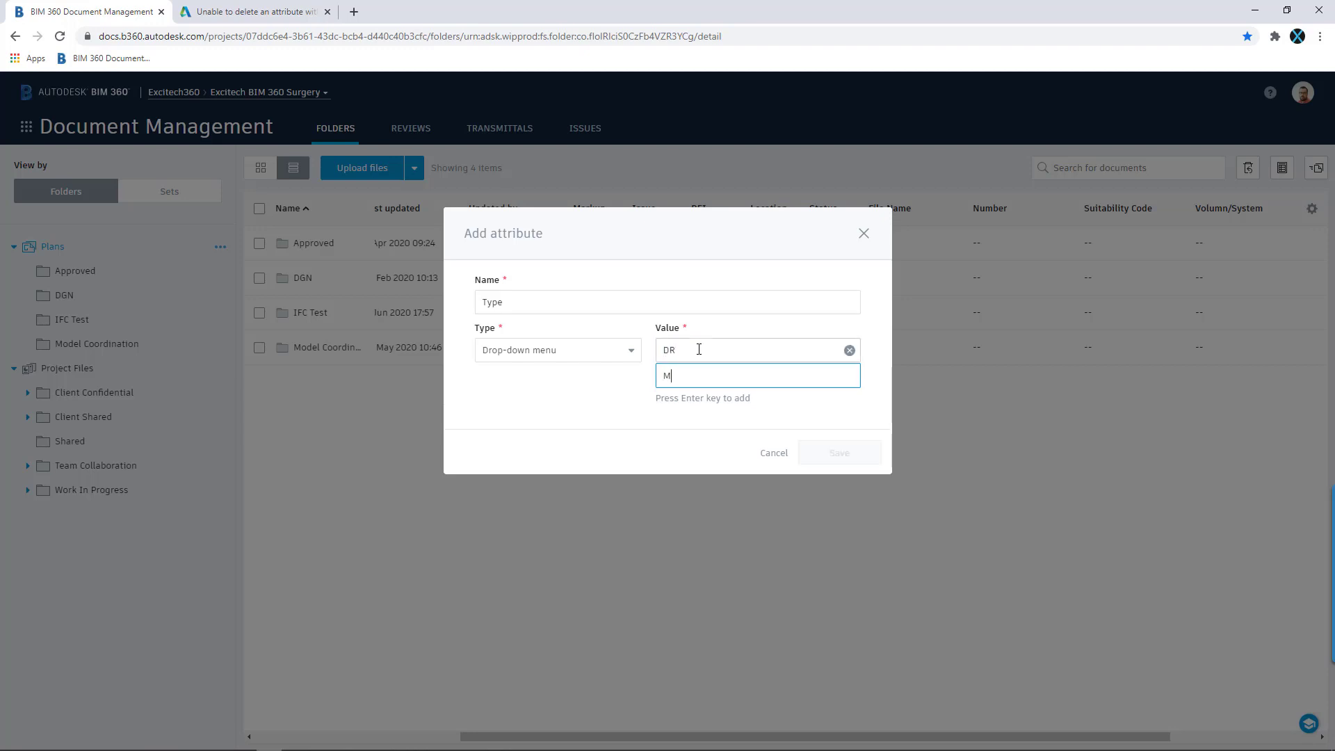
key(Return)
text(M3)
key(Return)
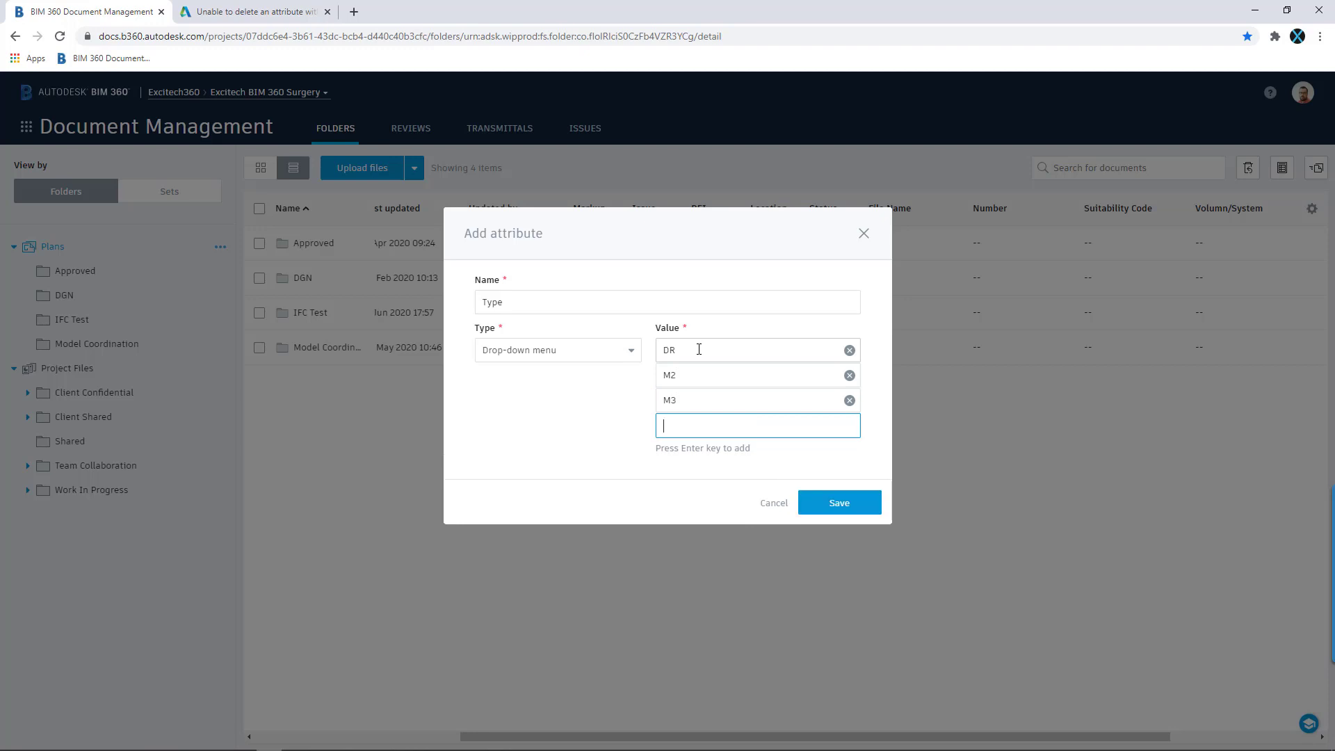
Add the values CR, Vs and CM to the attribute named Type and save it
text(CR)
key(Return)
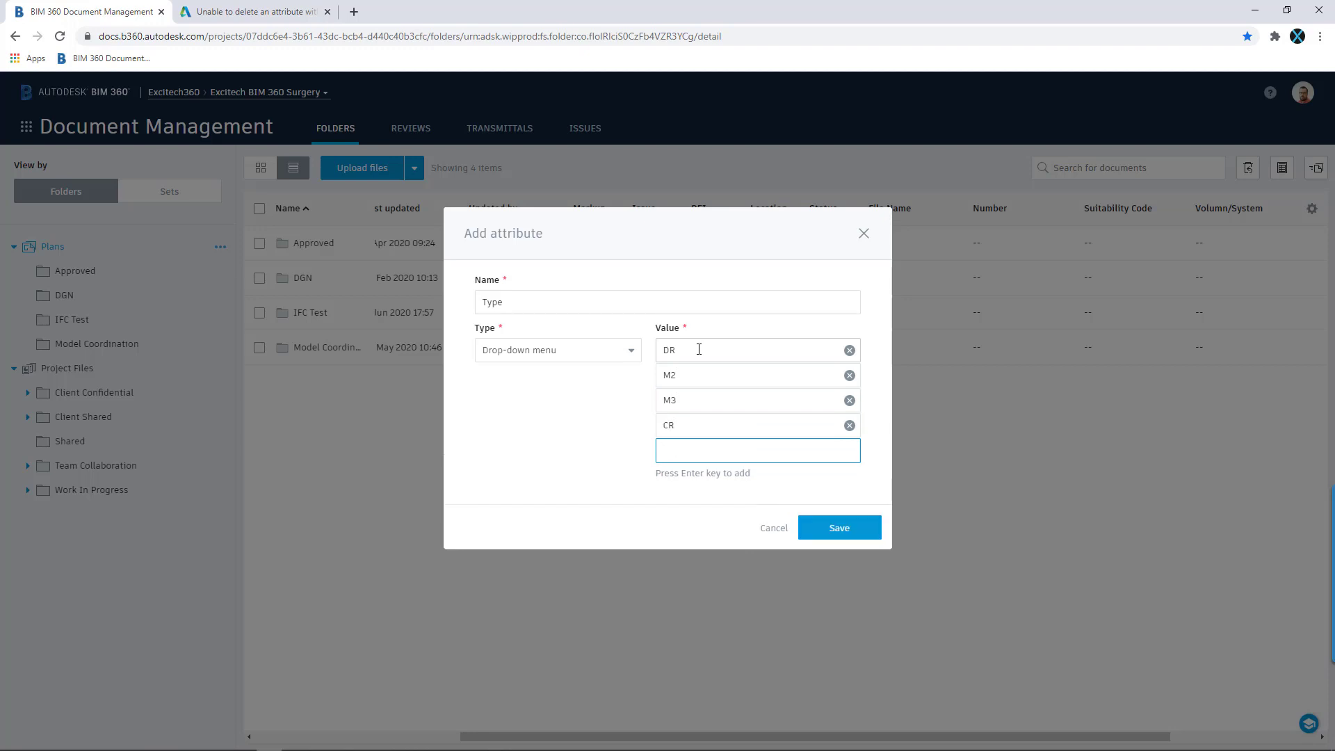
text(V)
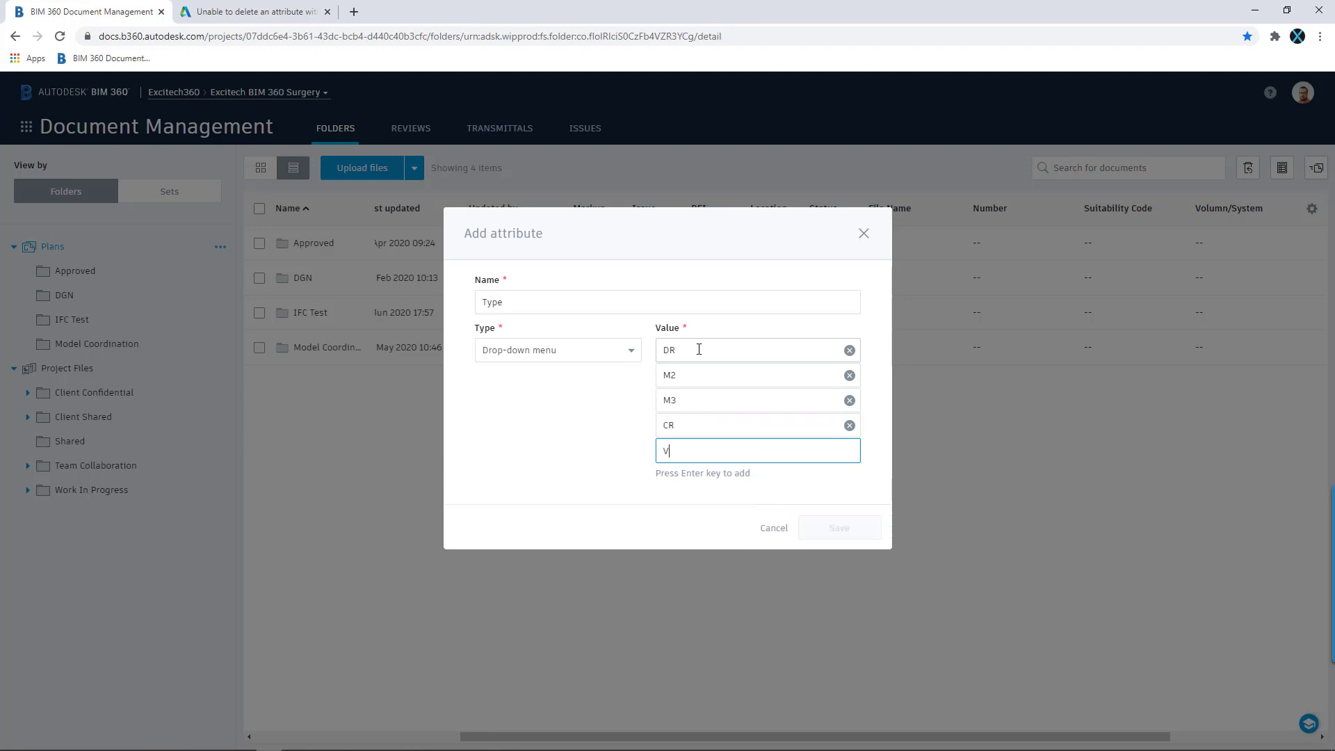
text(s)
key(Return)
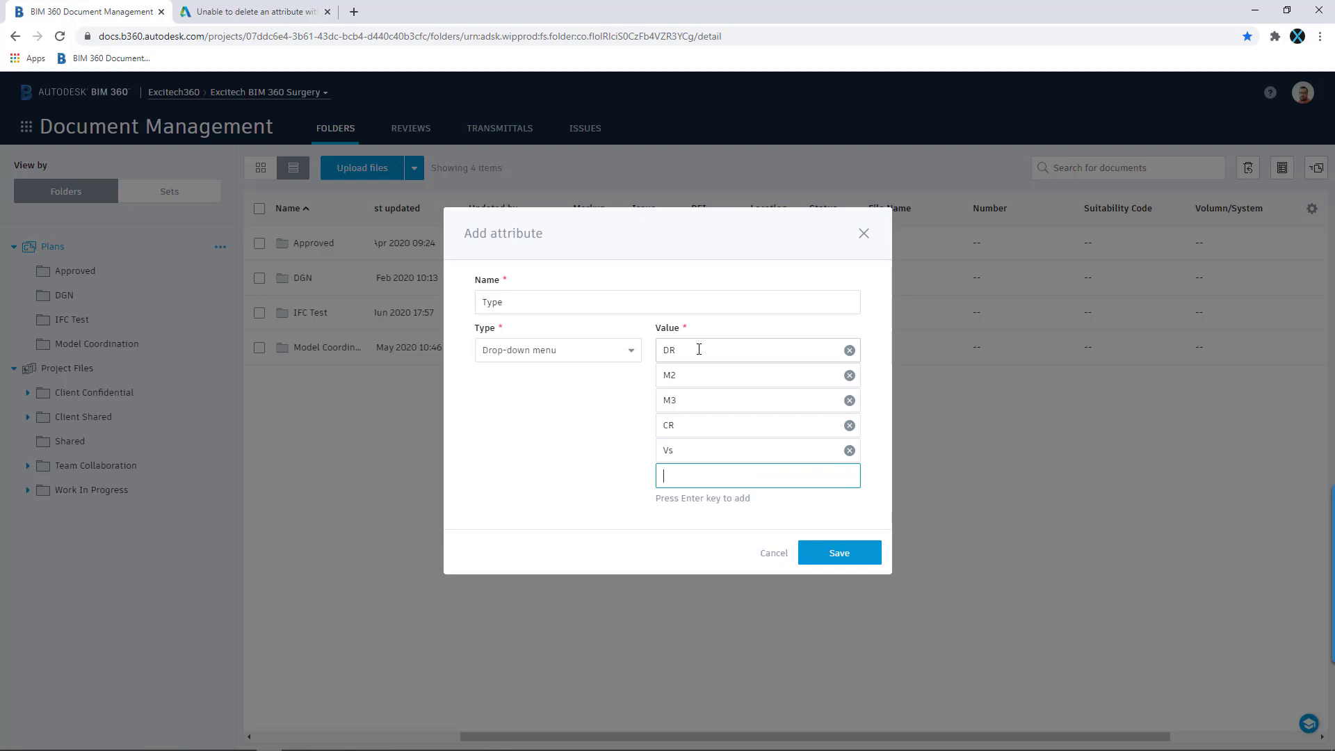
text(CM)
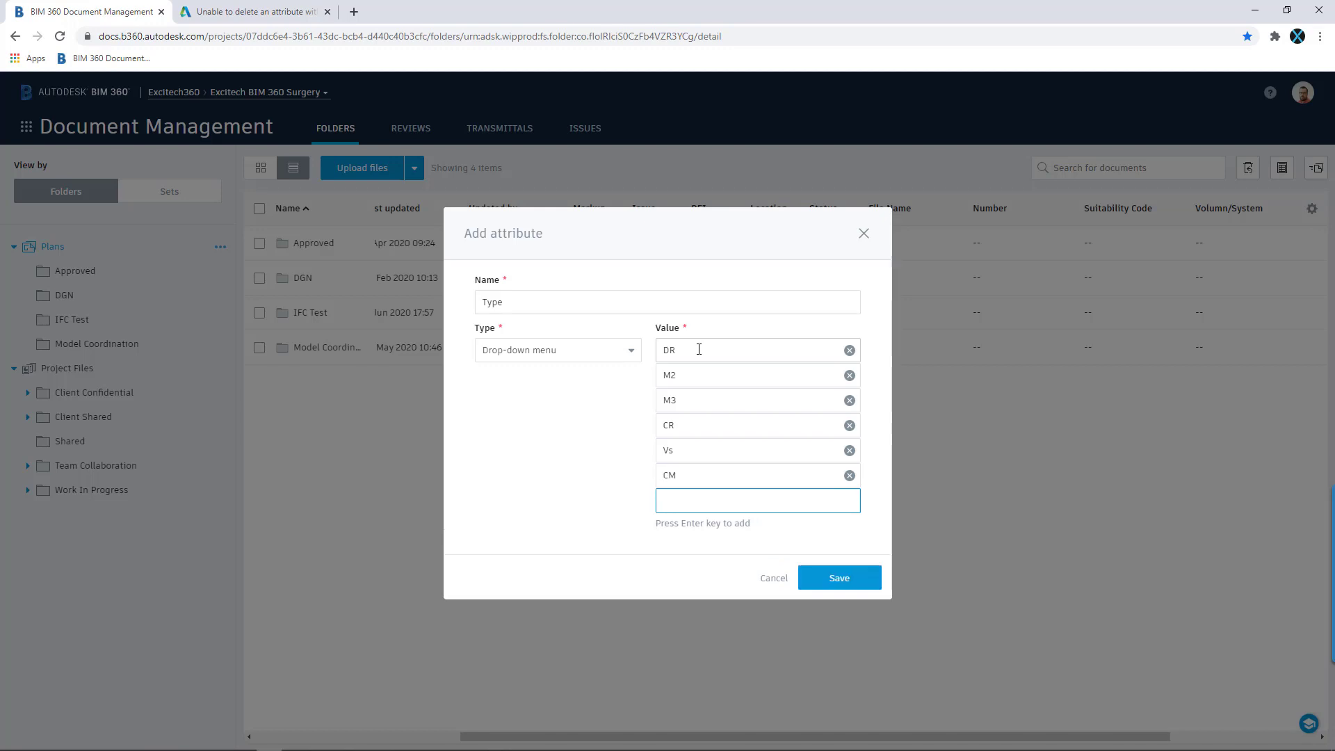
click(838, 581)
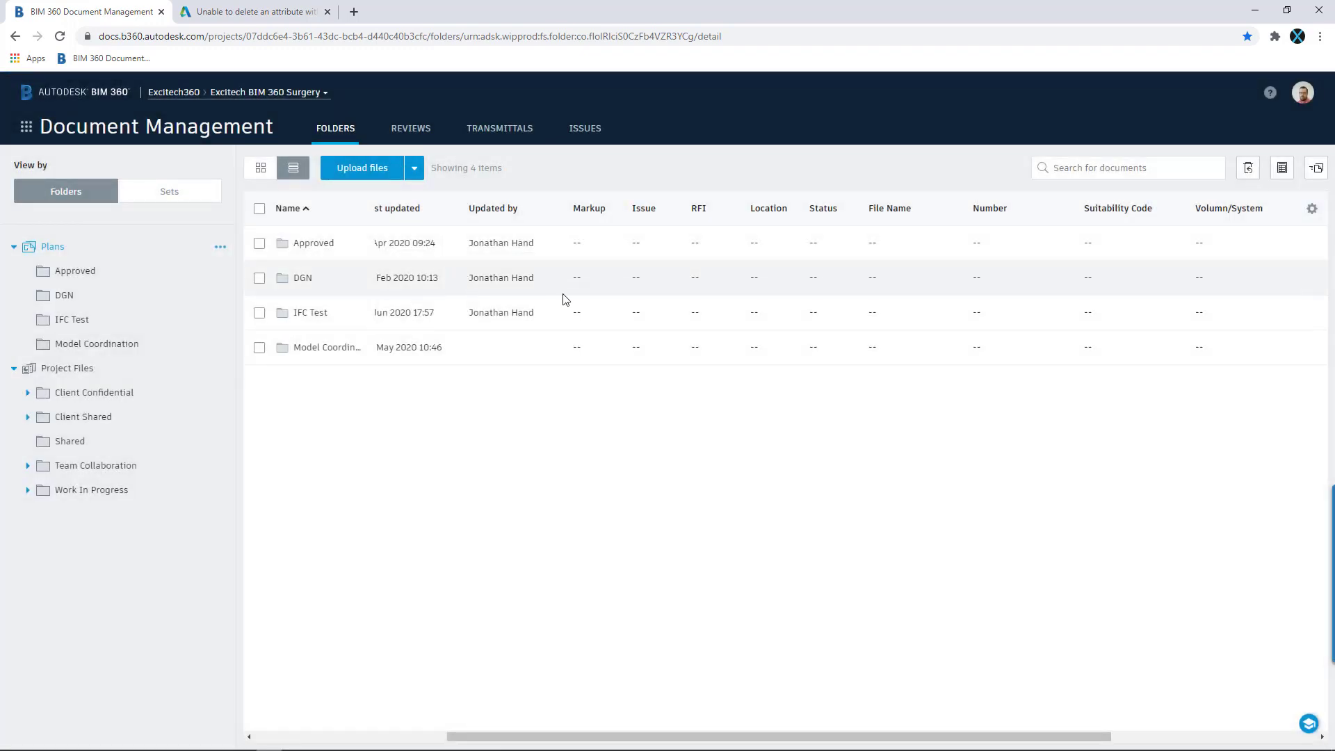
click(1313, 208)
click(1207, 465)
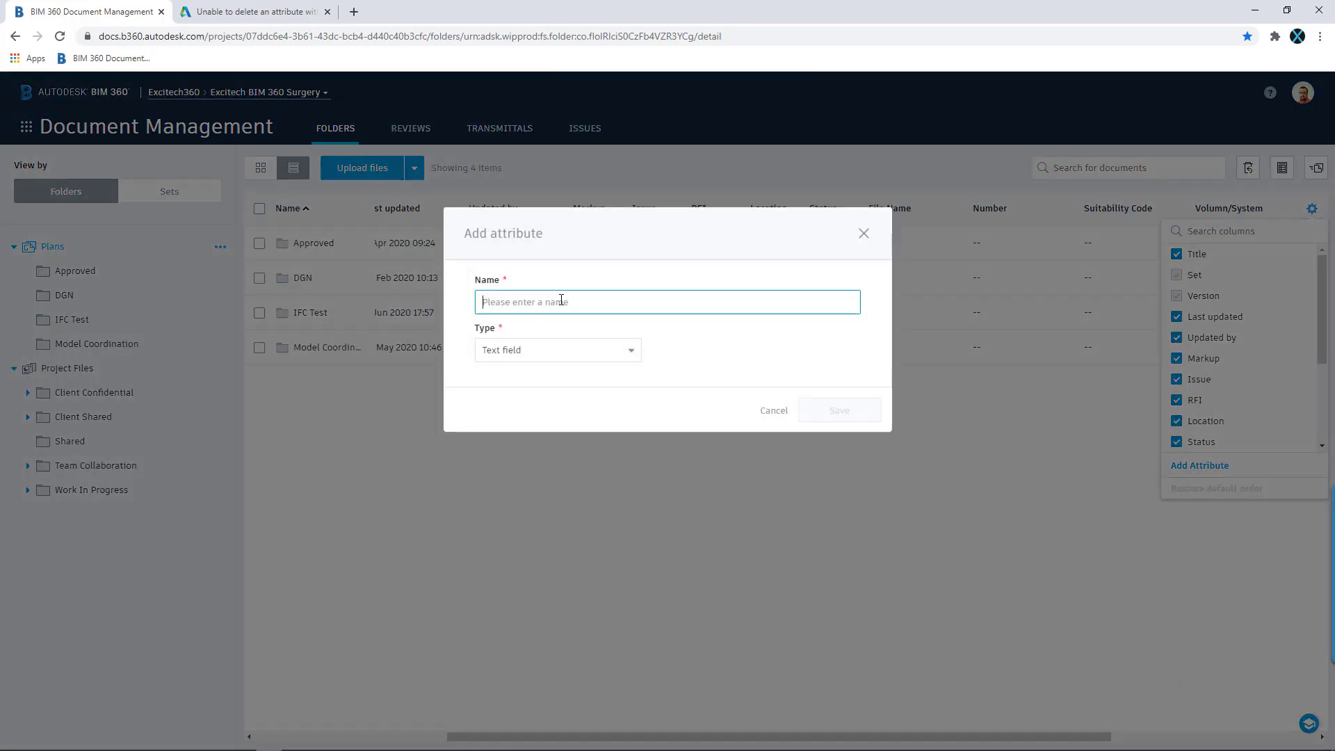
text(Number)
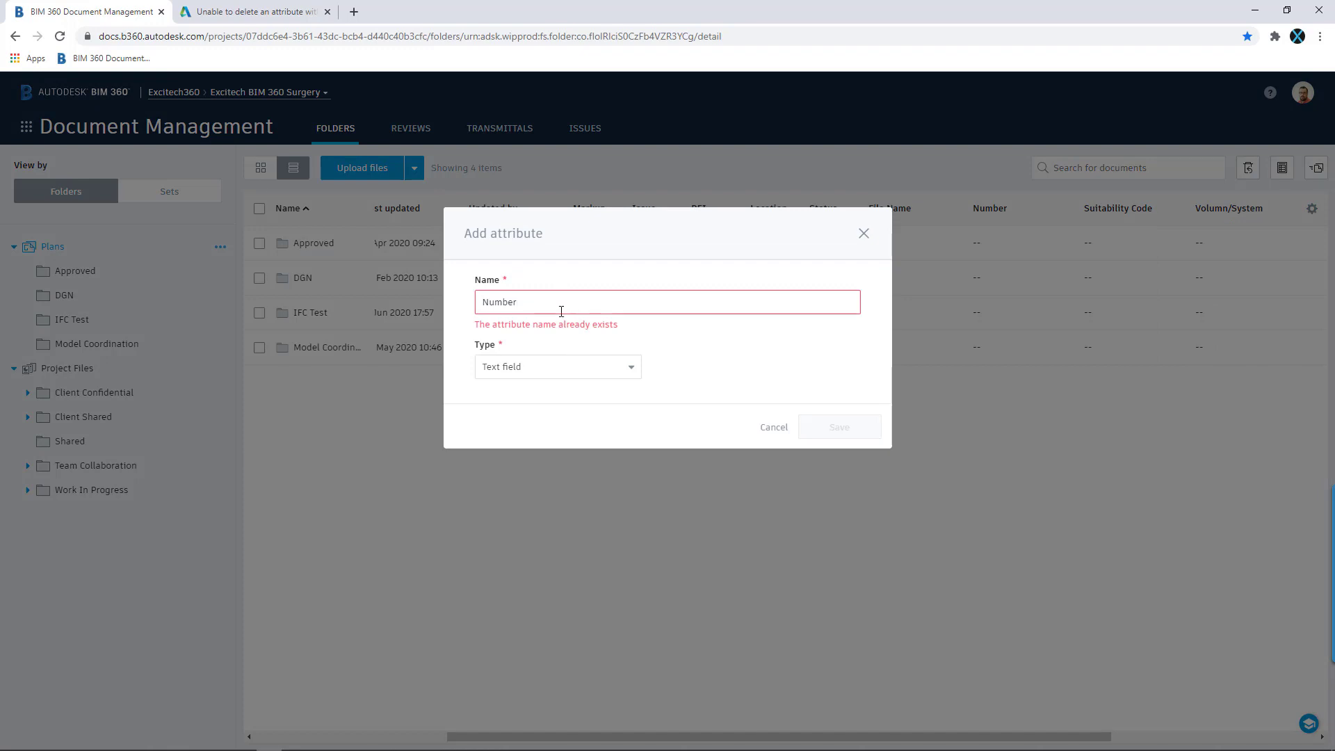
click(765, 427)
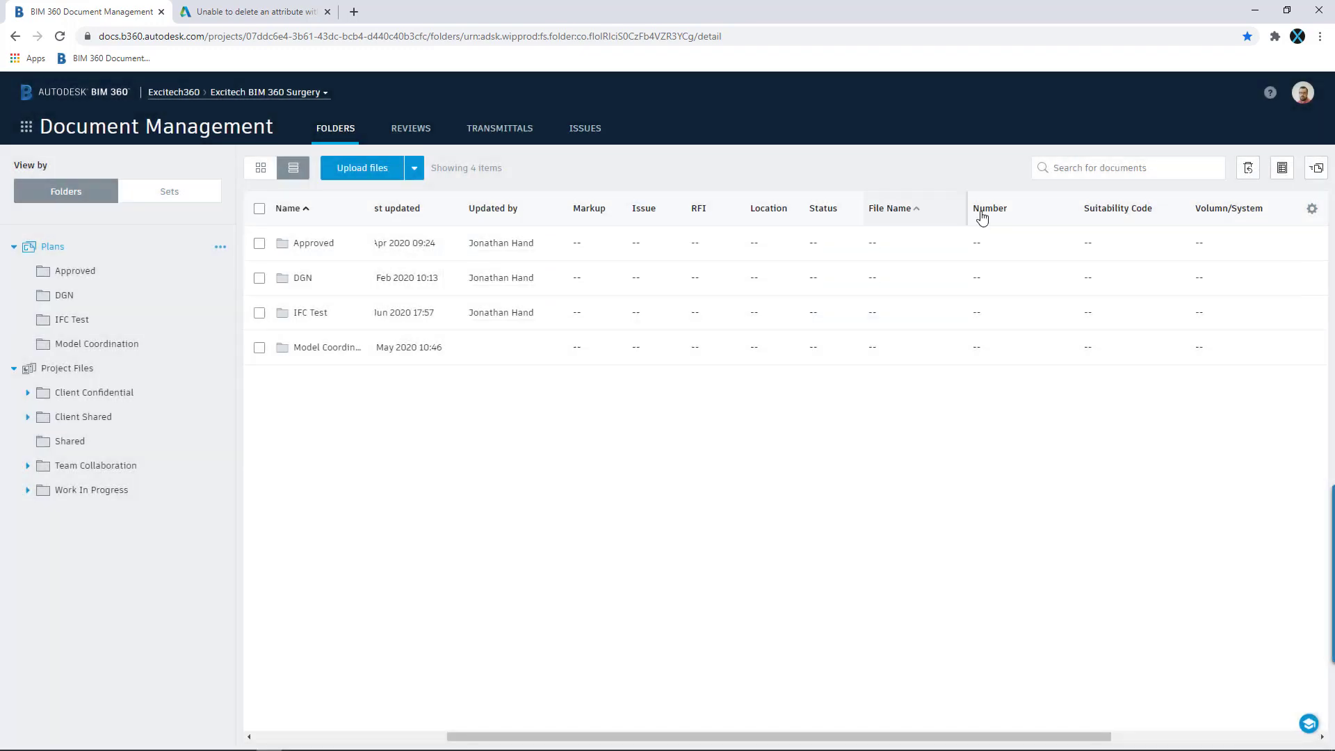
click(983, 216)
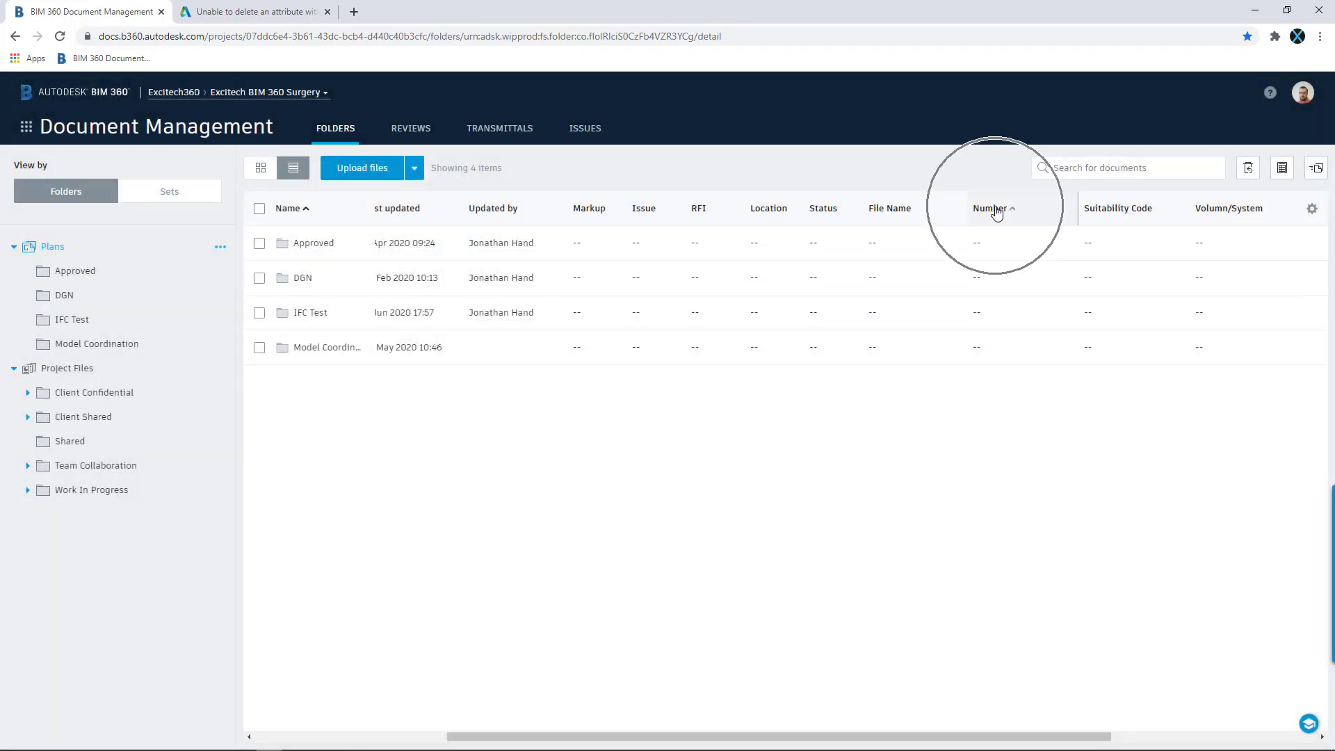
Start another Plans folder attribute named Revision and make it a Drop-down menu
click(1315, 211)
scroll(1211, 389, down, 3)
click(1200, 466)
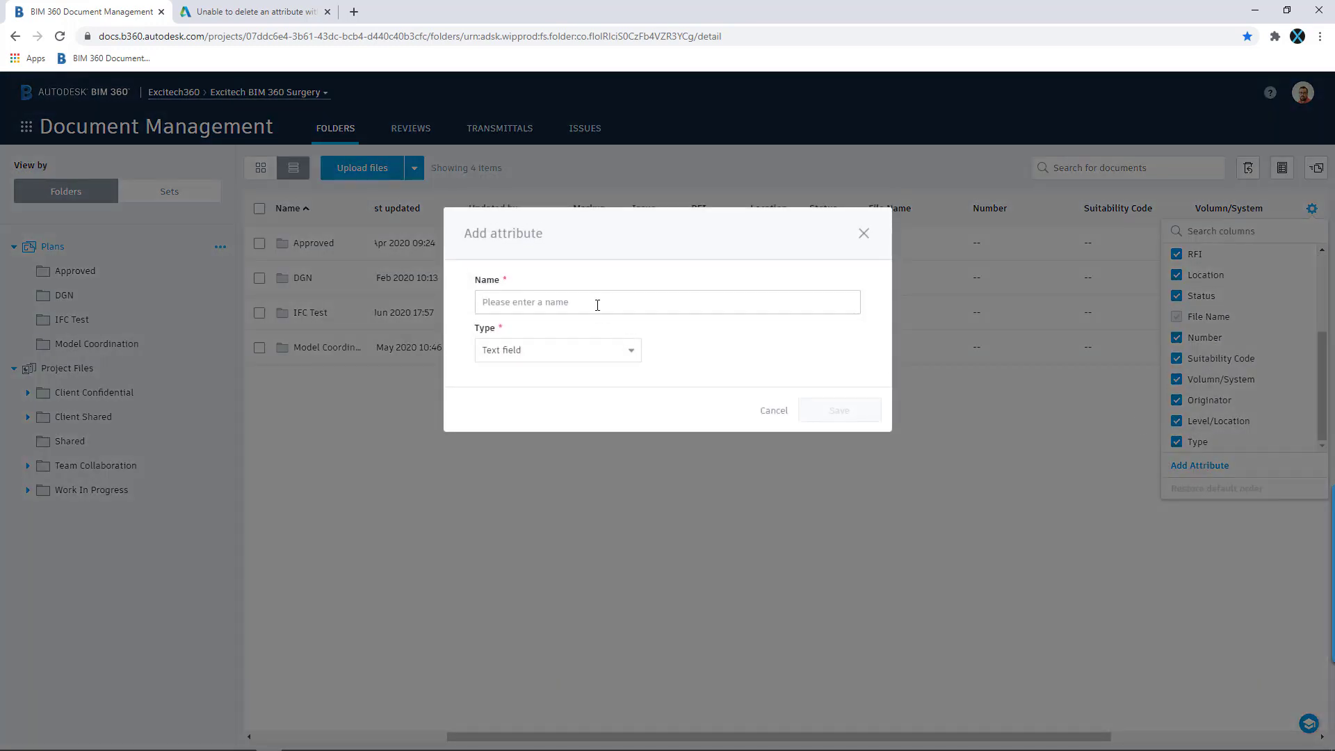
click(598, 305)
text(Re)
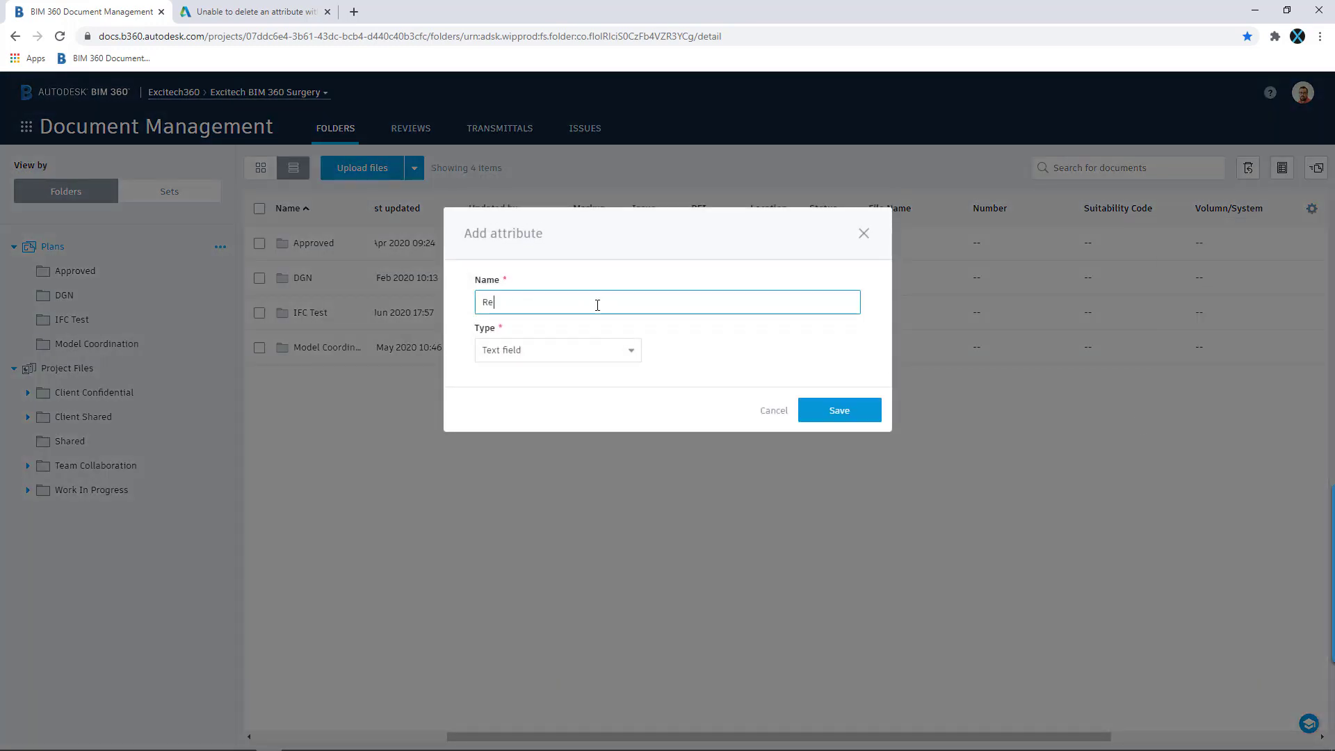
text(vision)
click(602, 350)
click(513, 423)
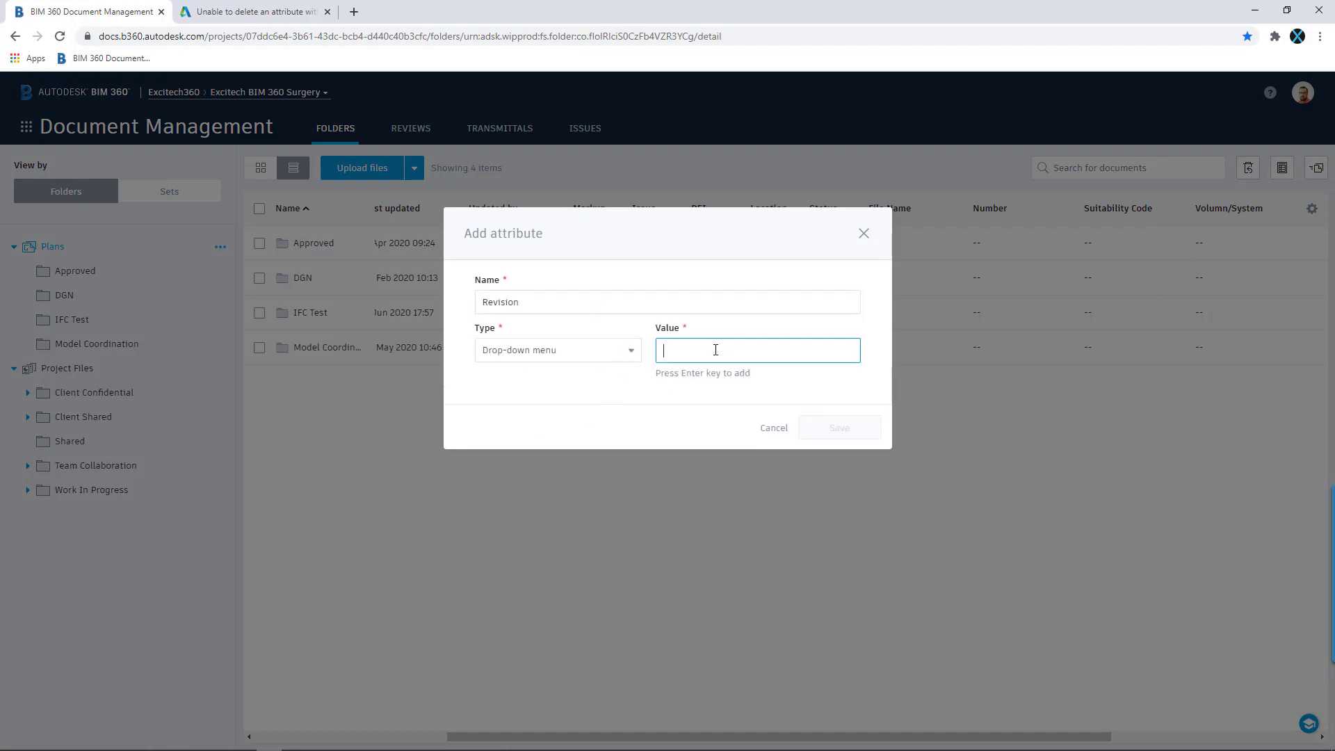
Add P01.01 as the first drop-down value of the Revision attribute
text(~P01.0)
key(BackSpace)
key(BackSpace)
key(BackSpace)
key(BackSpace)
key(BackSpace)
text(01.01)
key(Return)
Add the values P01.02 and P01.03 to the Revision attribute
text(P)
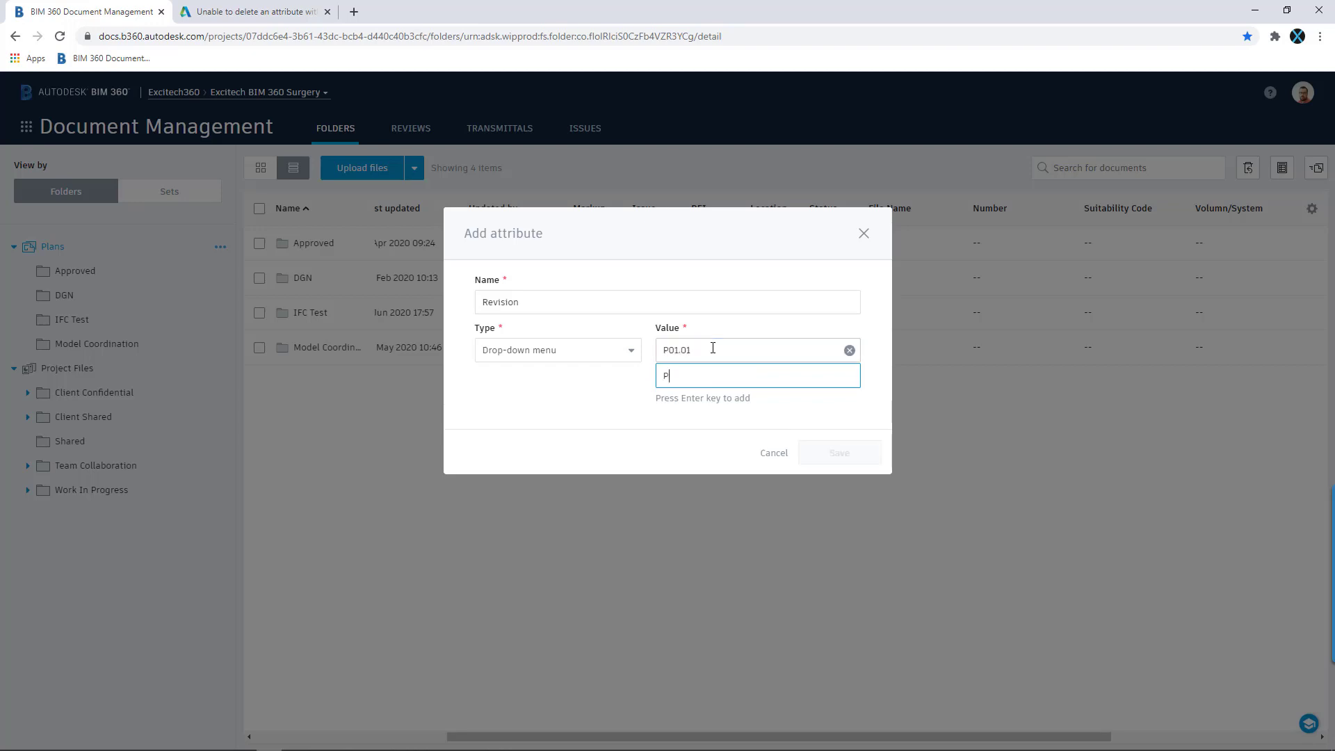
text(01.02)
key(Return)
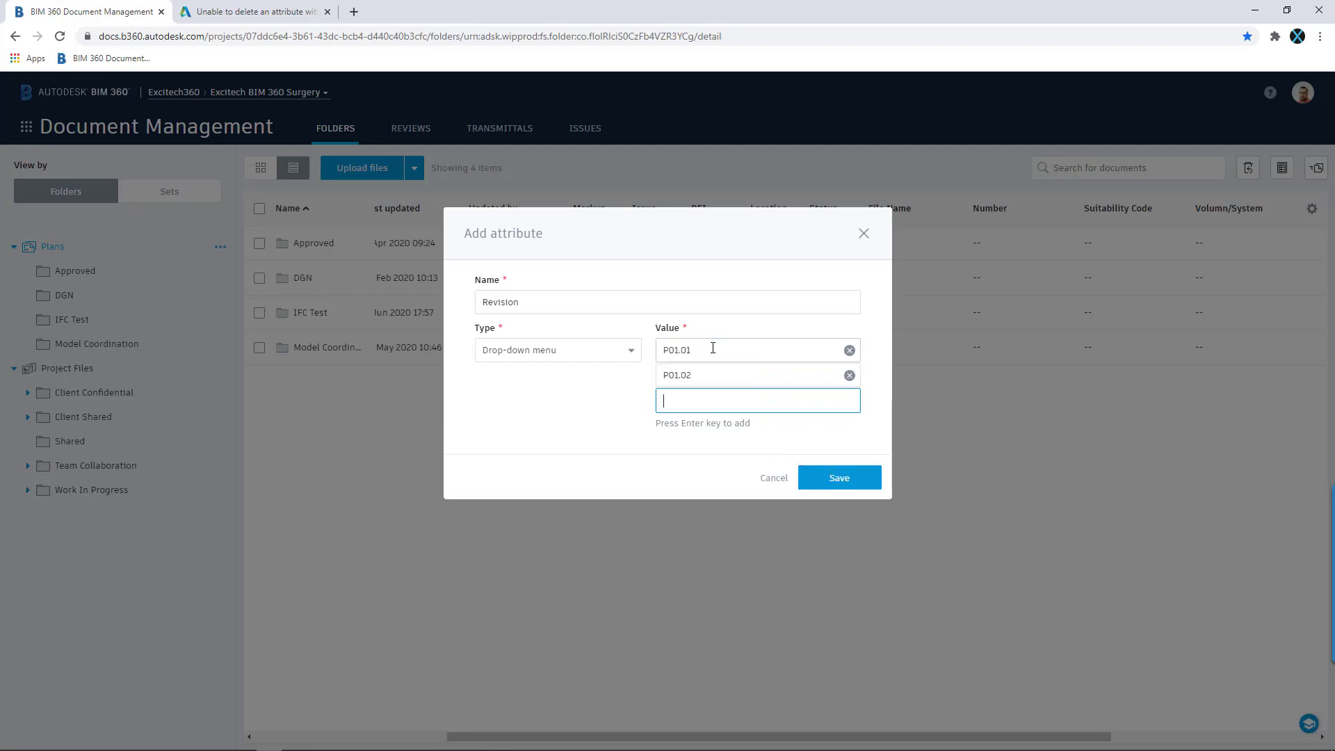
text(P)
text(03)
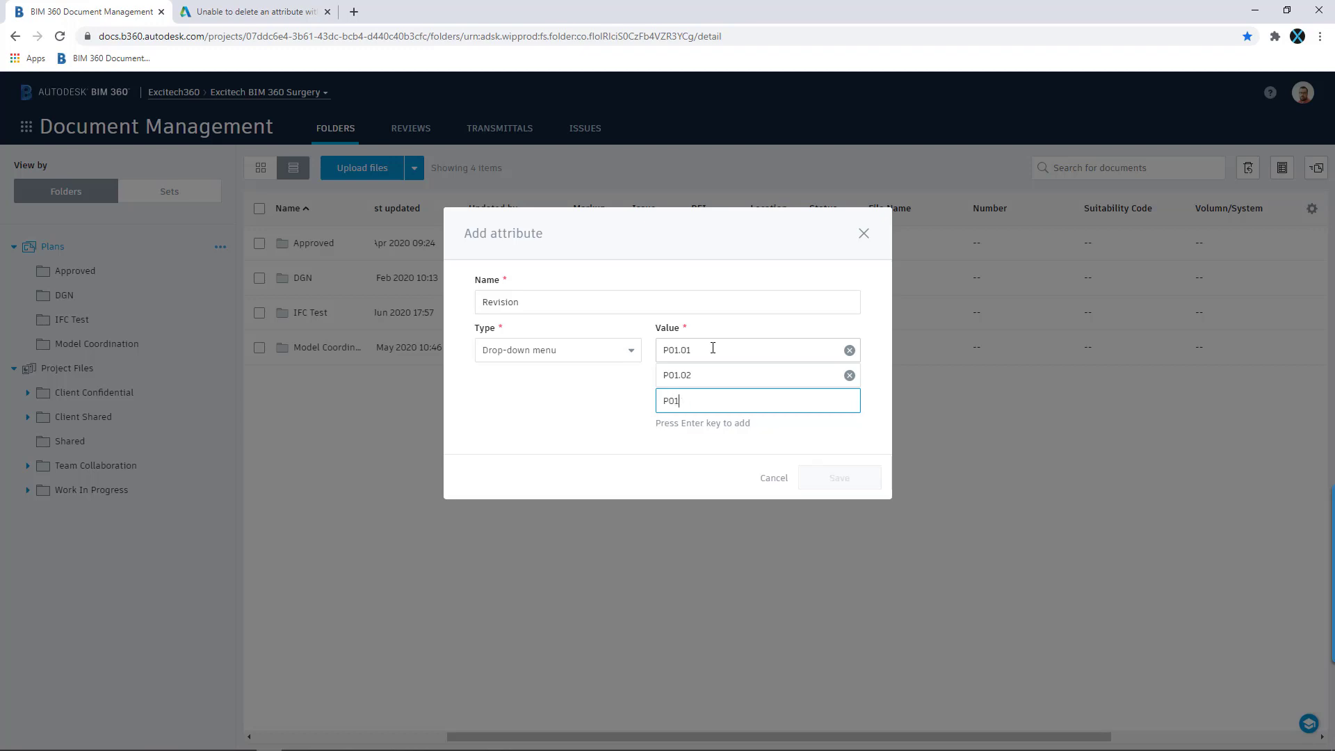
text(.03)
key(Return)
Add the values C01.01 and C01.02 to the Revision attribute and save it
text(C01.0)
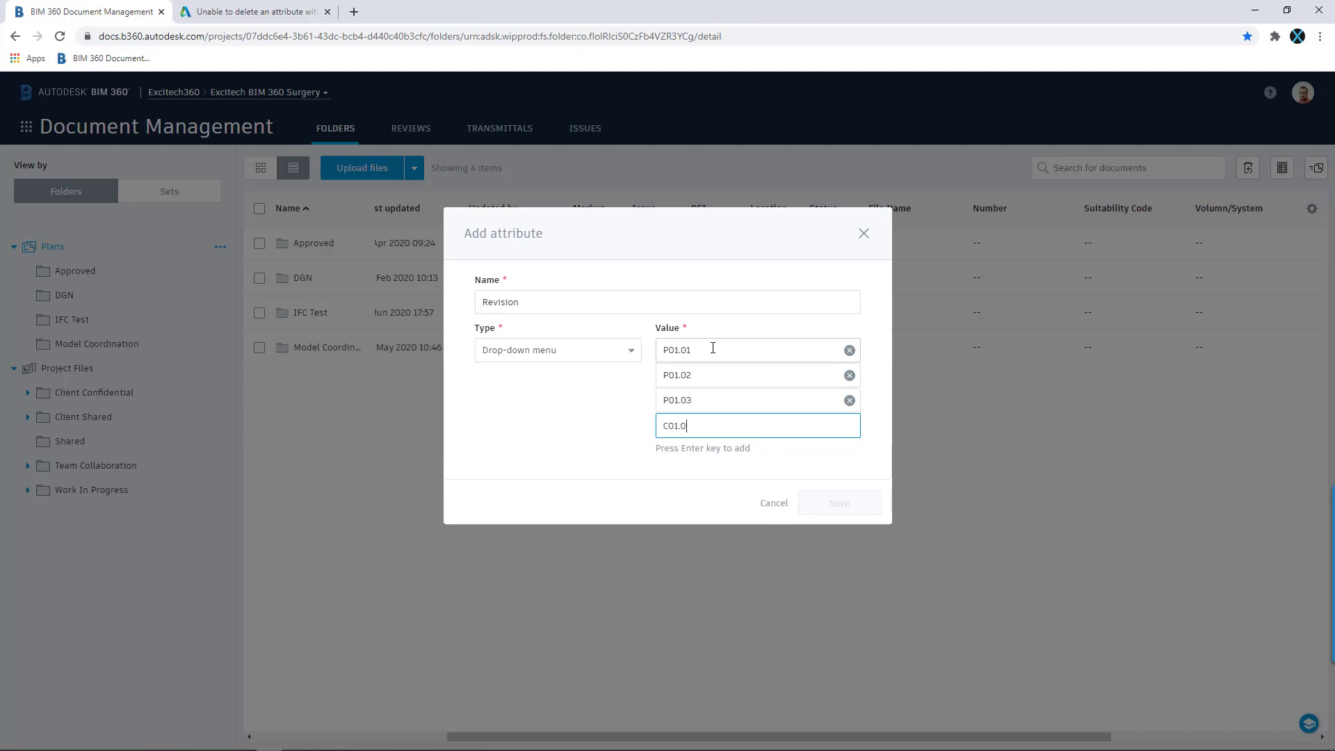
text(1)
key(Return)
text(C01)
key(BackSpace)
key(BackSpace)
key(BackSpace)
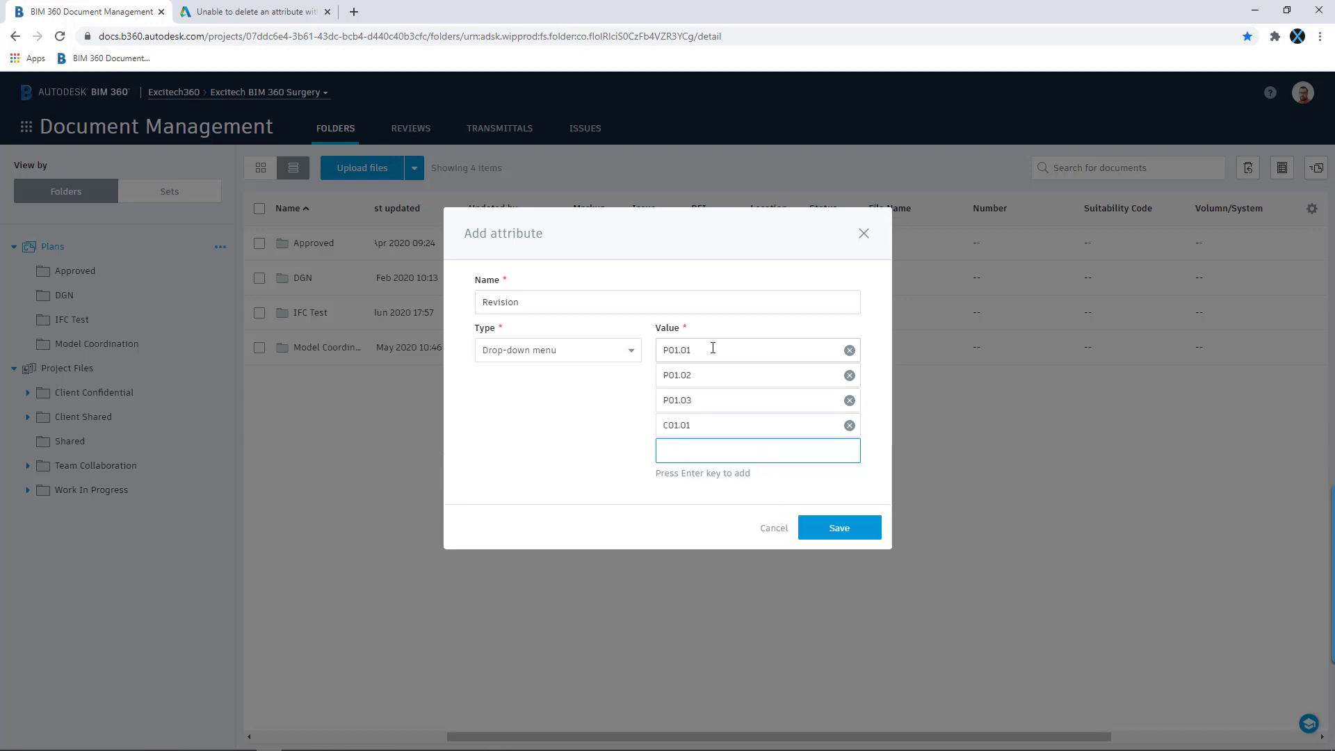
text(C01)
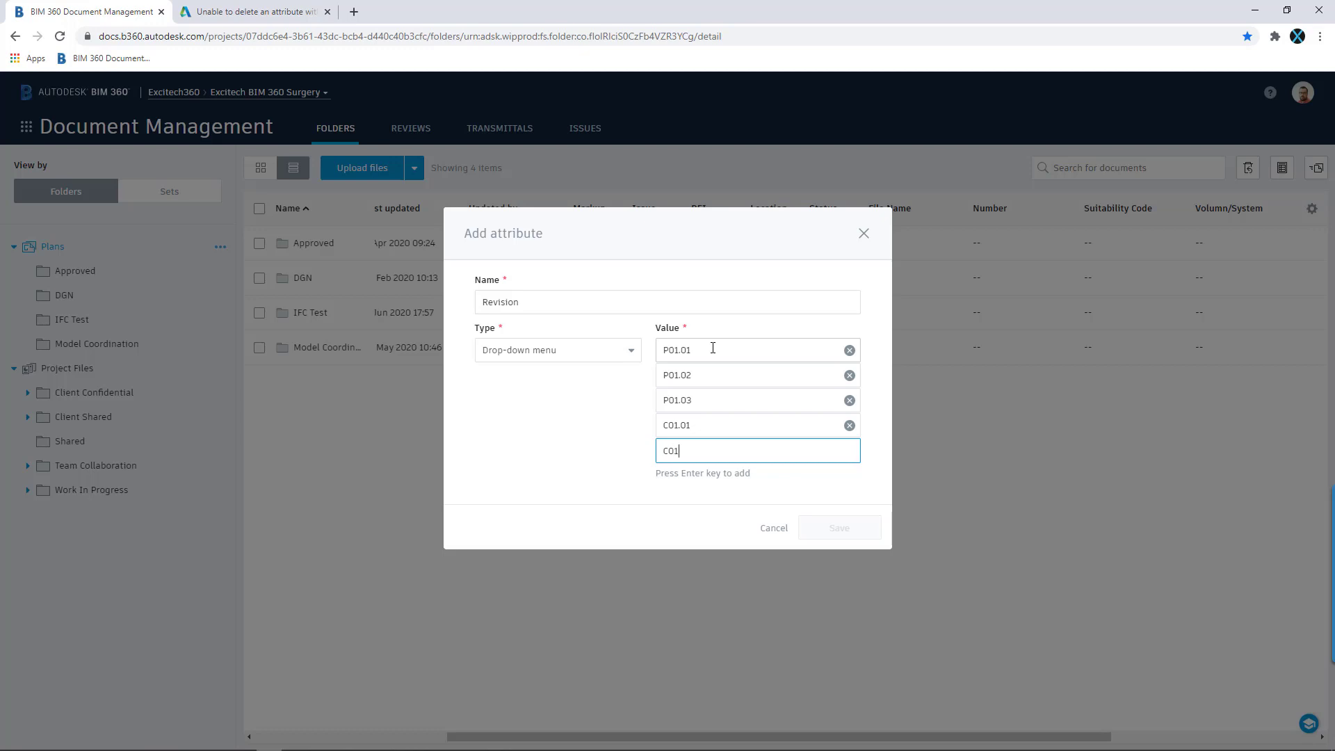
text(.02)
key(Return)
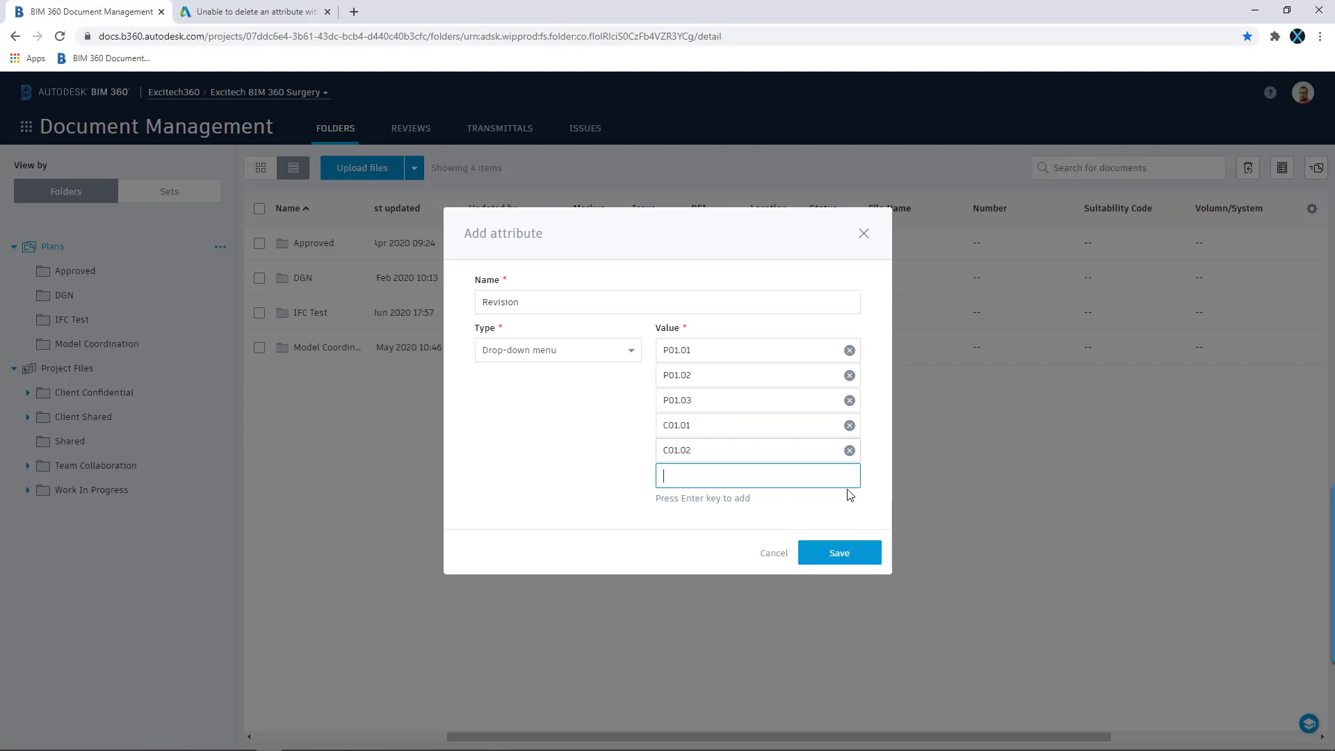
click(838, 556)
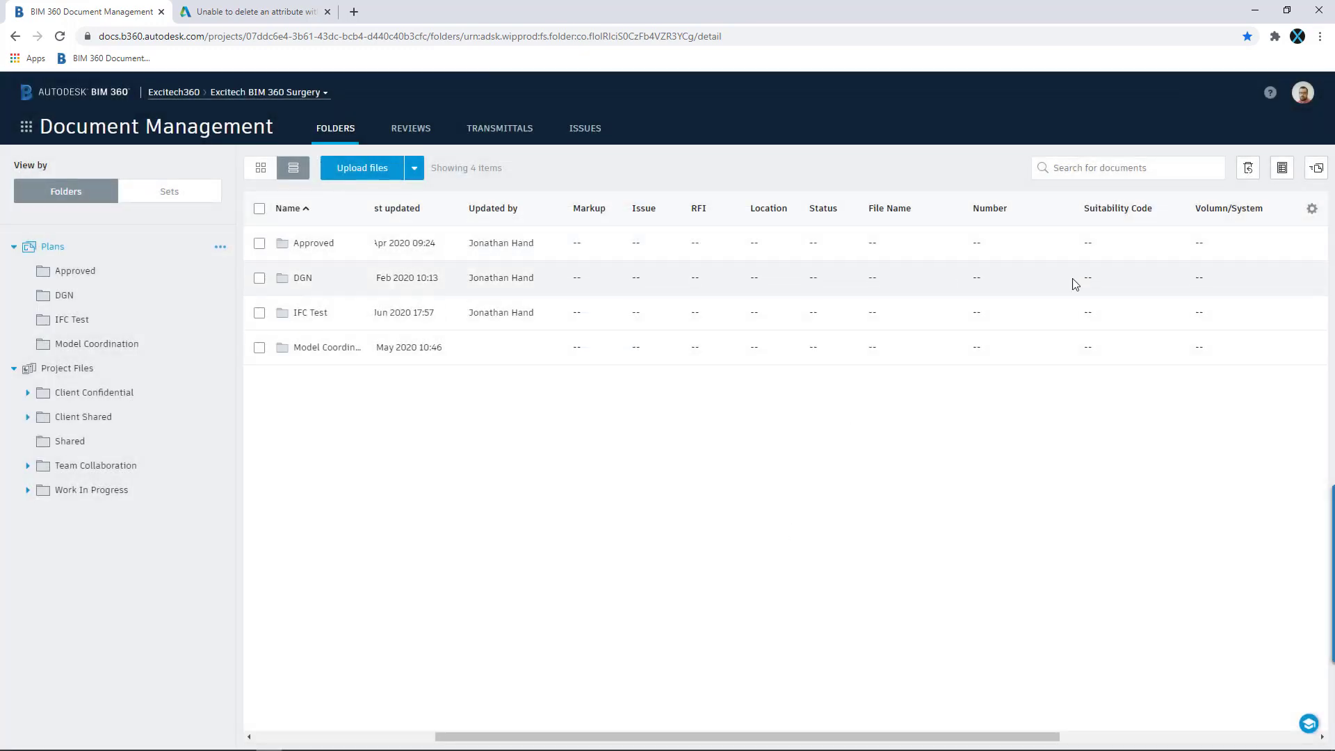
Start another Plans folder attribute named Classification and make it a Drop-down menu
click(1312, 209)
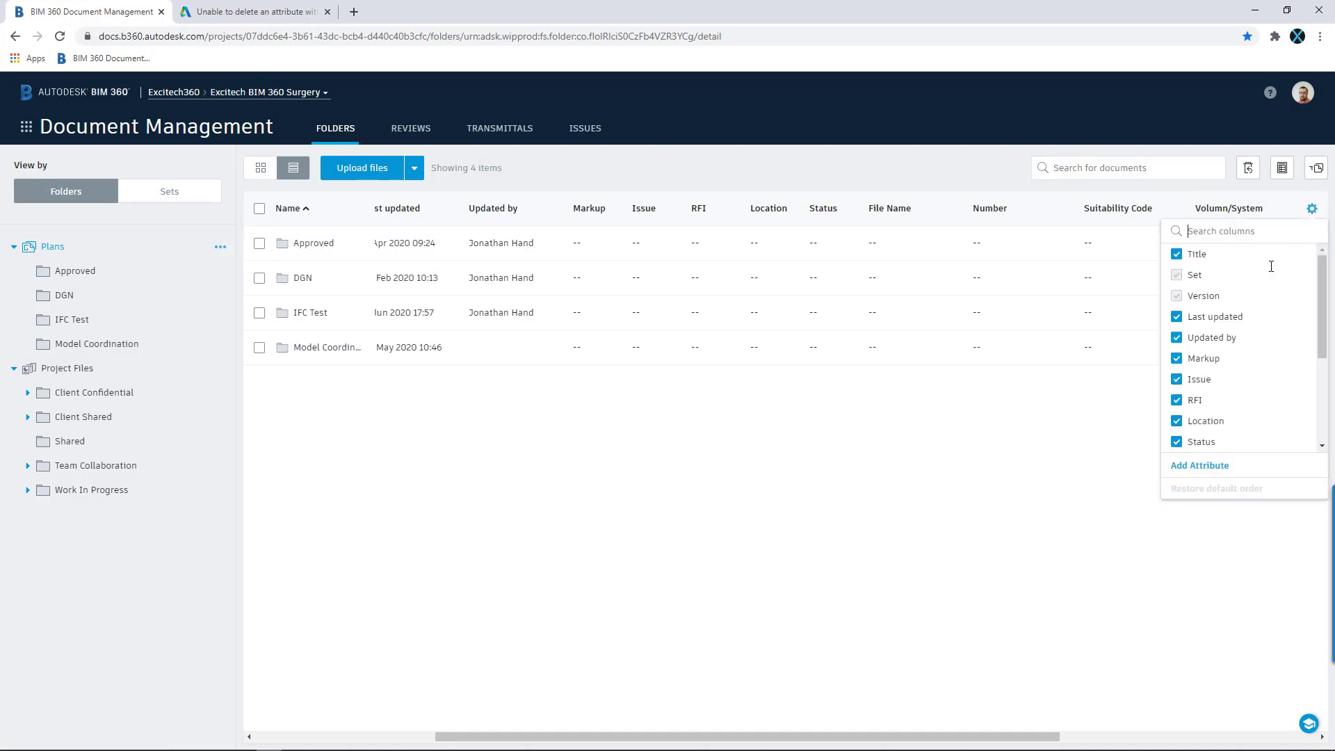
click(1207, 466)
click(556, 306)
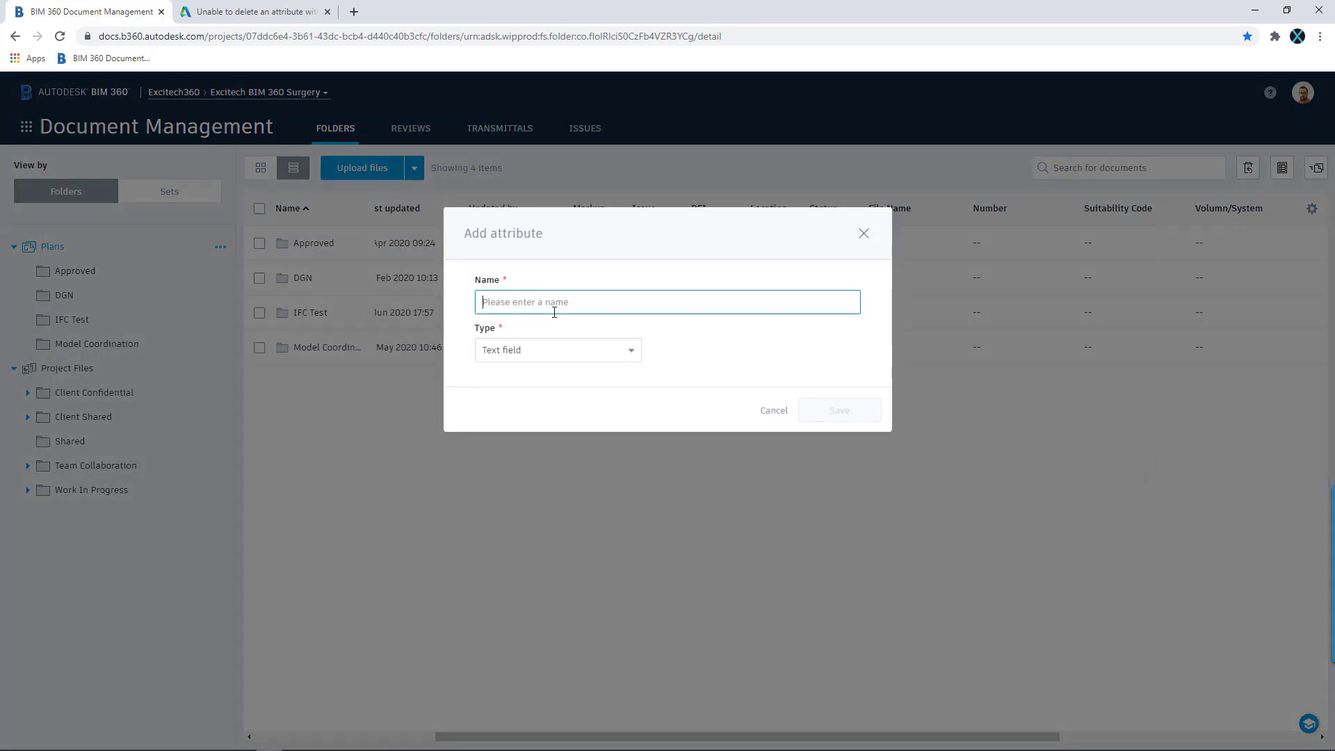
text(classif)
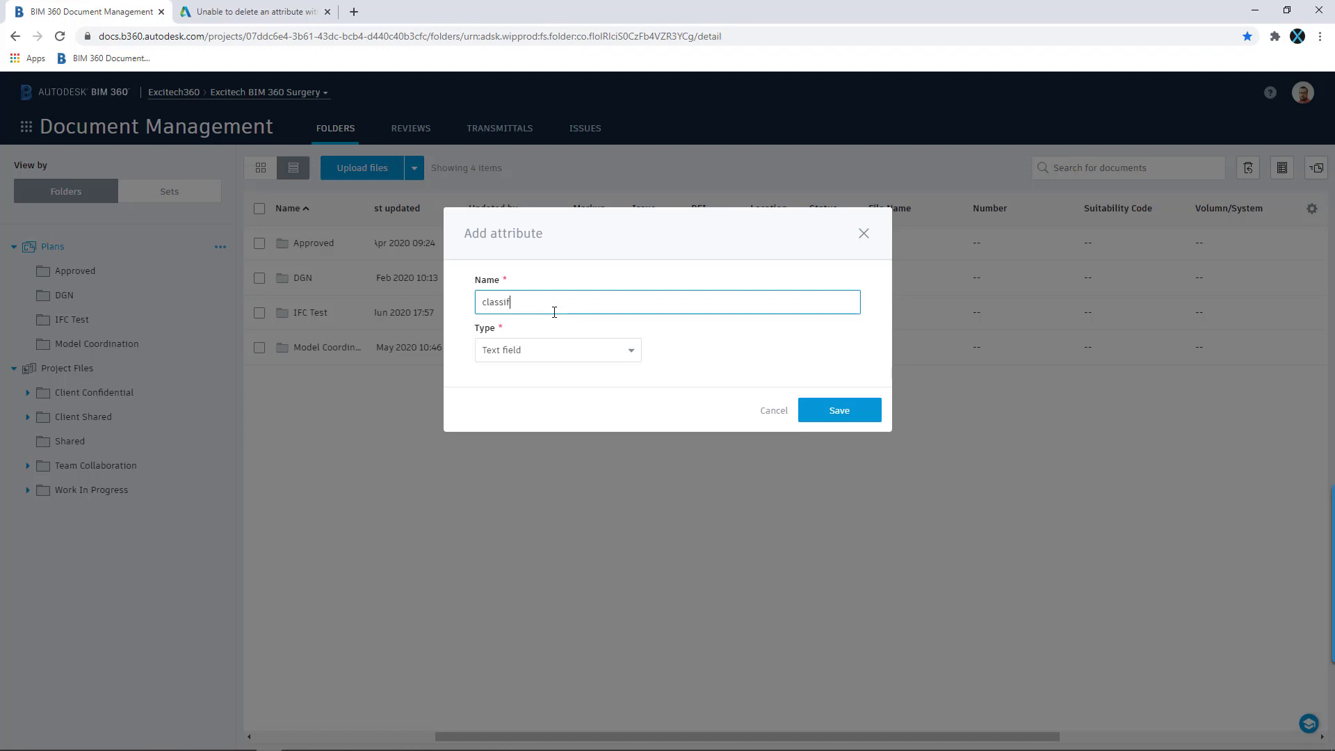
text(ication)
key(BackSpace)
text(C)
click(608, 351)
click(542, 421)
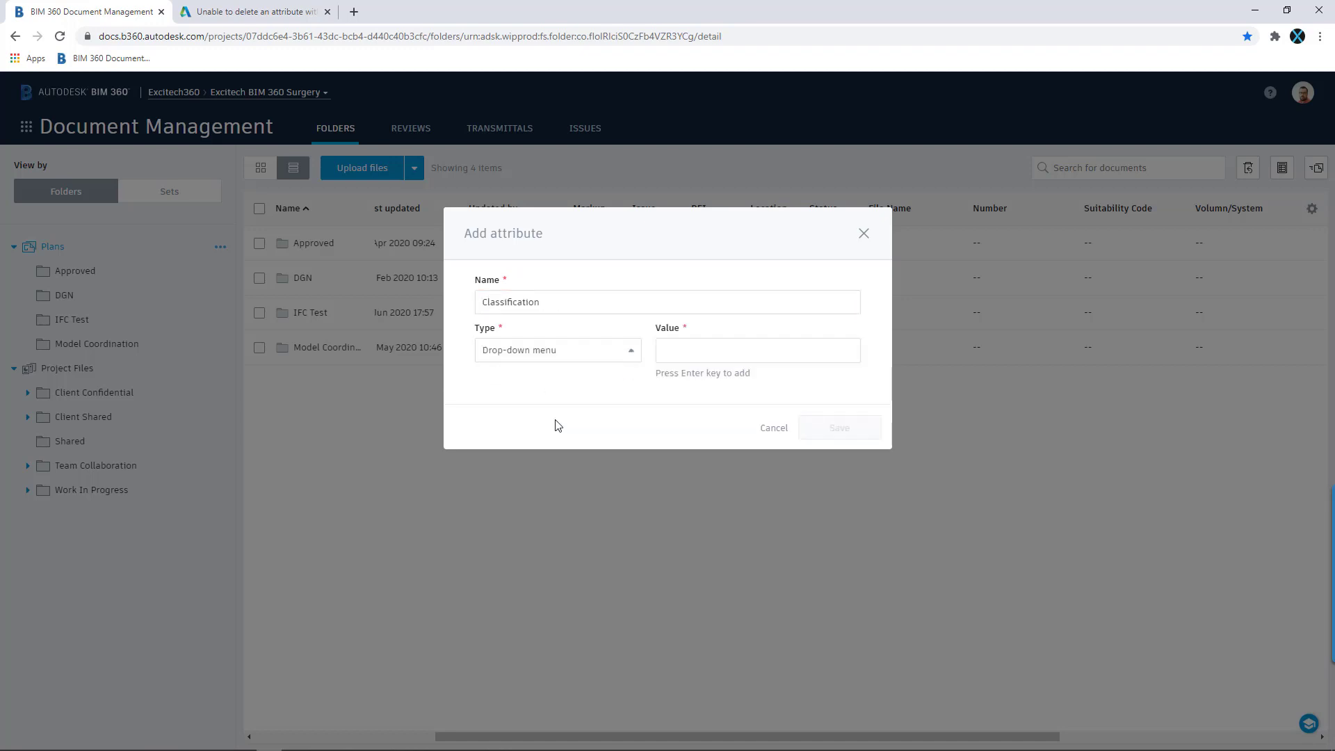
click(724, 356)
text(PM)
key(Return)
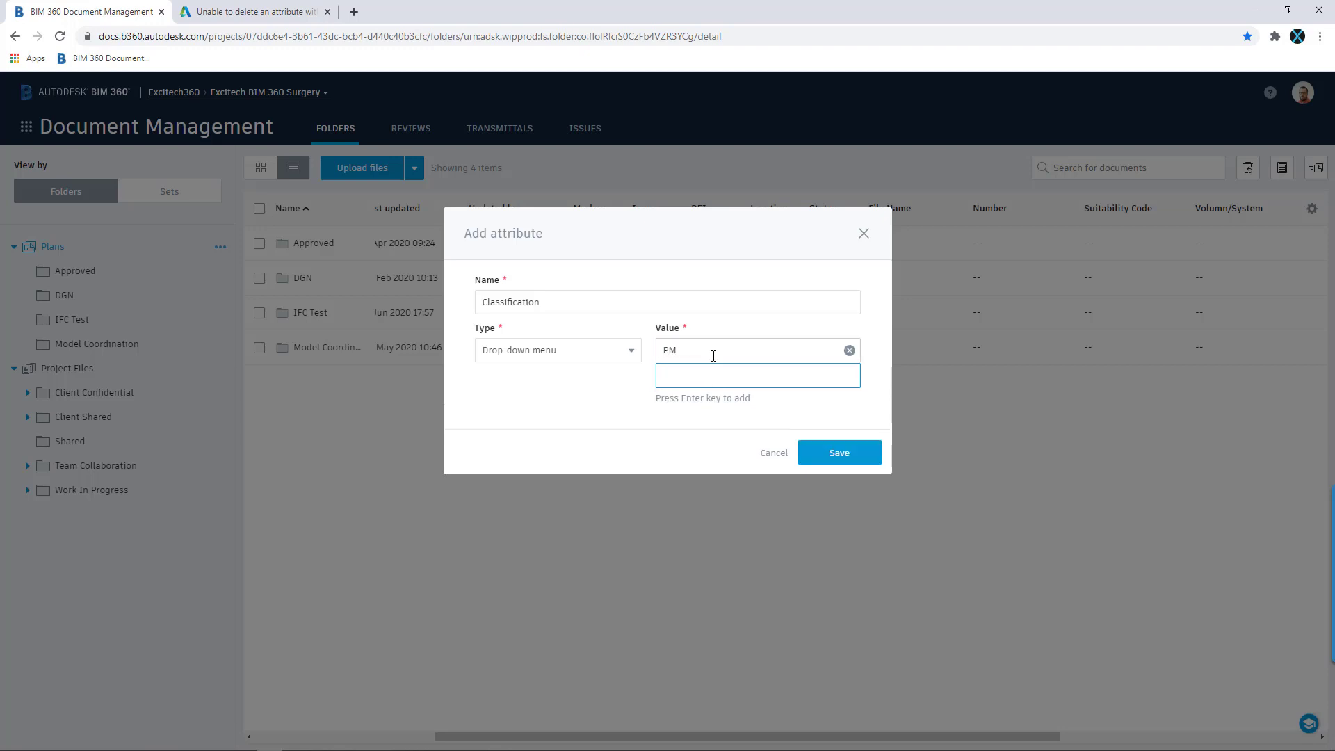
click(722, 350)
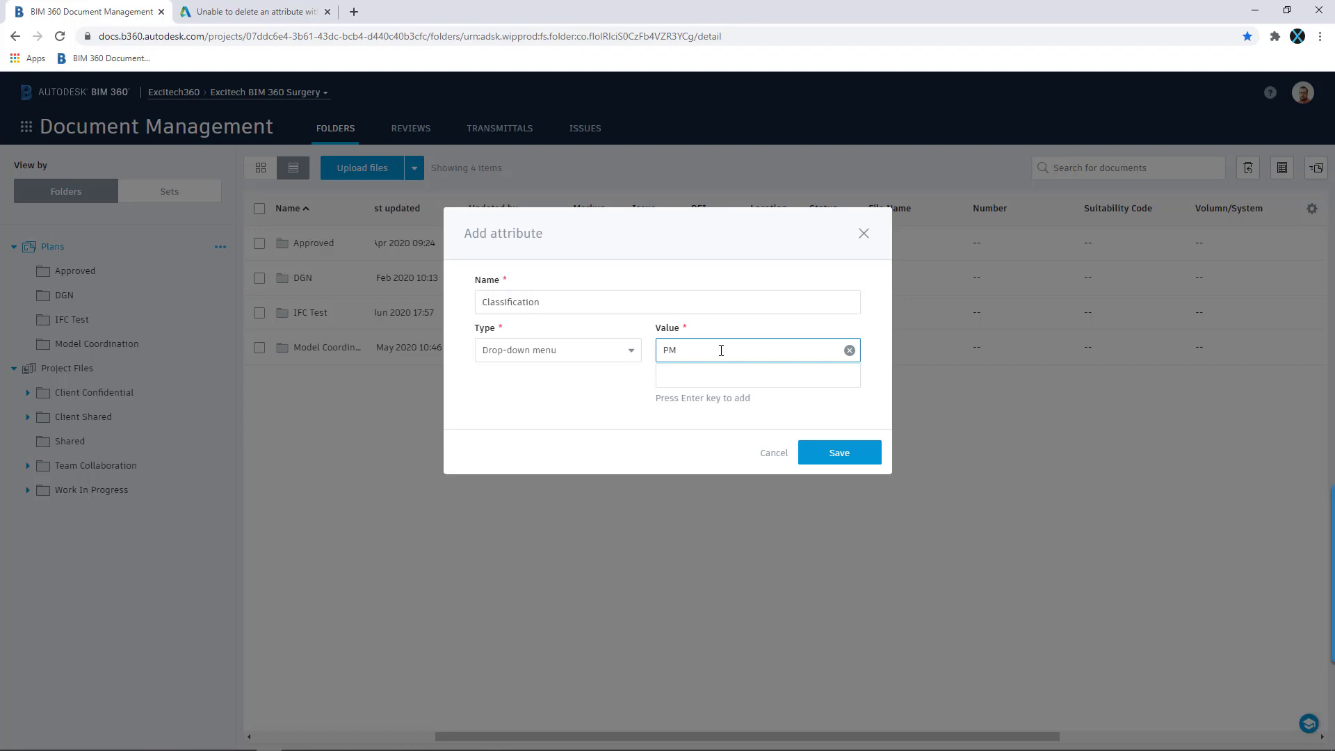
click(849, 349)
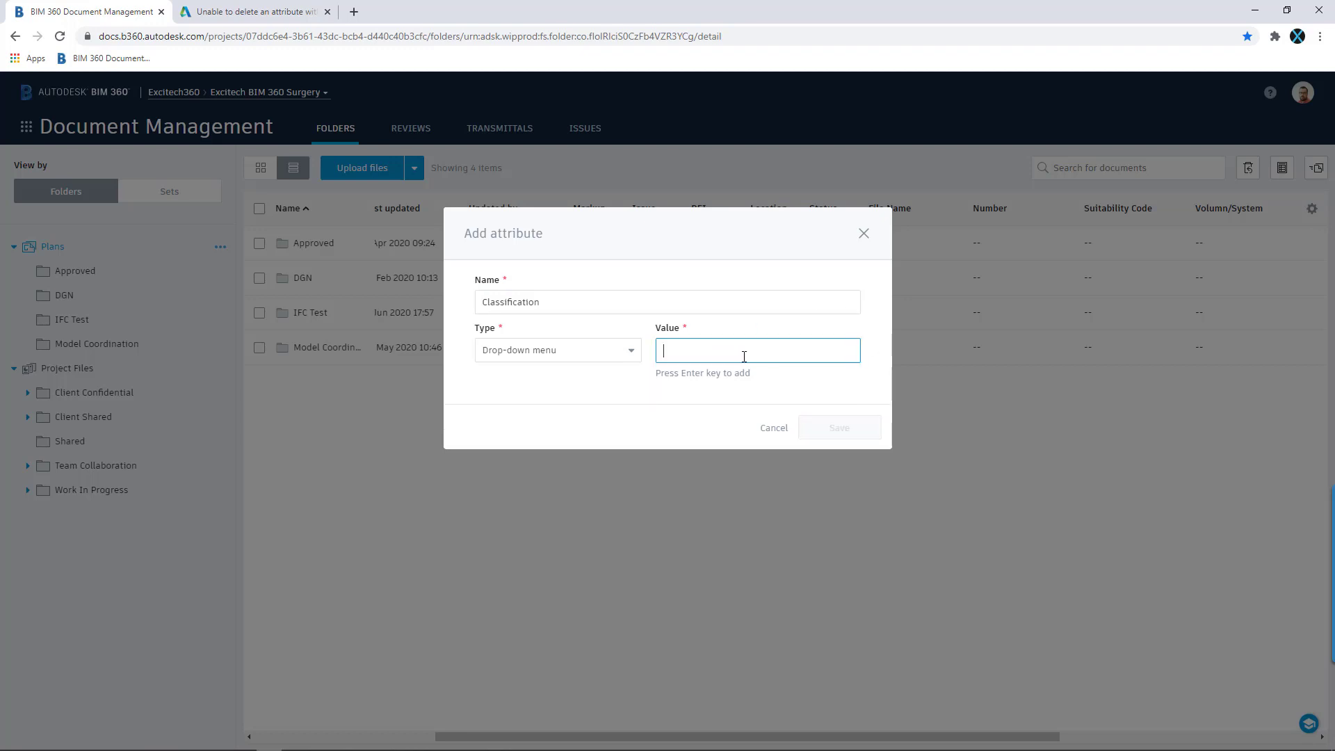
Add the value PM_10 Project Information to the Classification attribute
text(PM)
text(_01)
text(Projec)
text(t Information)
key(Return)
Add the value PM_10_20 Client Requirements to the Classification attribute
text(P)
key(BackSpace)
text(PM)
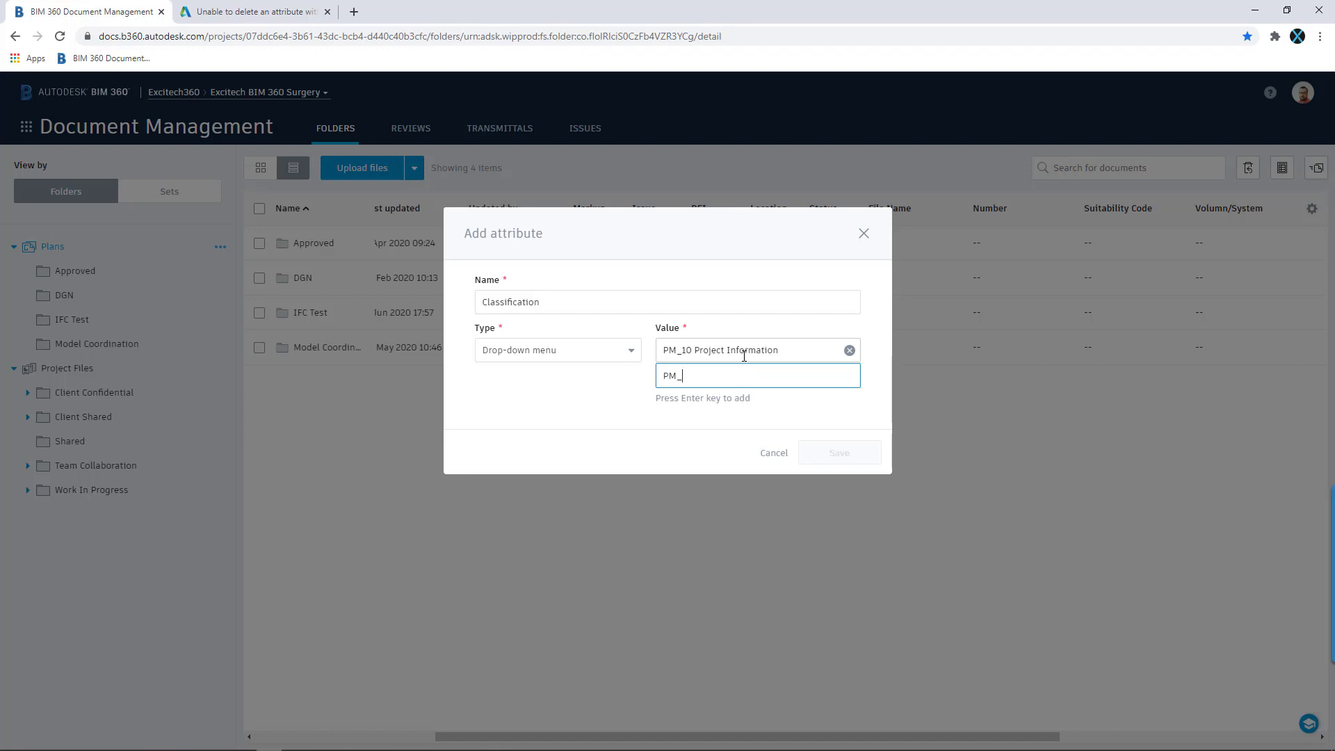
text(_20)
text(_20)
text( Client R)
text(equiremnt)
text(ent)
text(s)
key(Return)
Add the value PM_40_40_02 3D Drawings to the Classification attribute and save it
text(P)
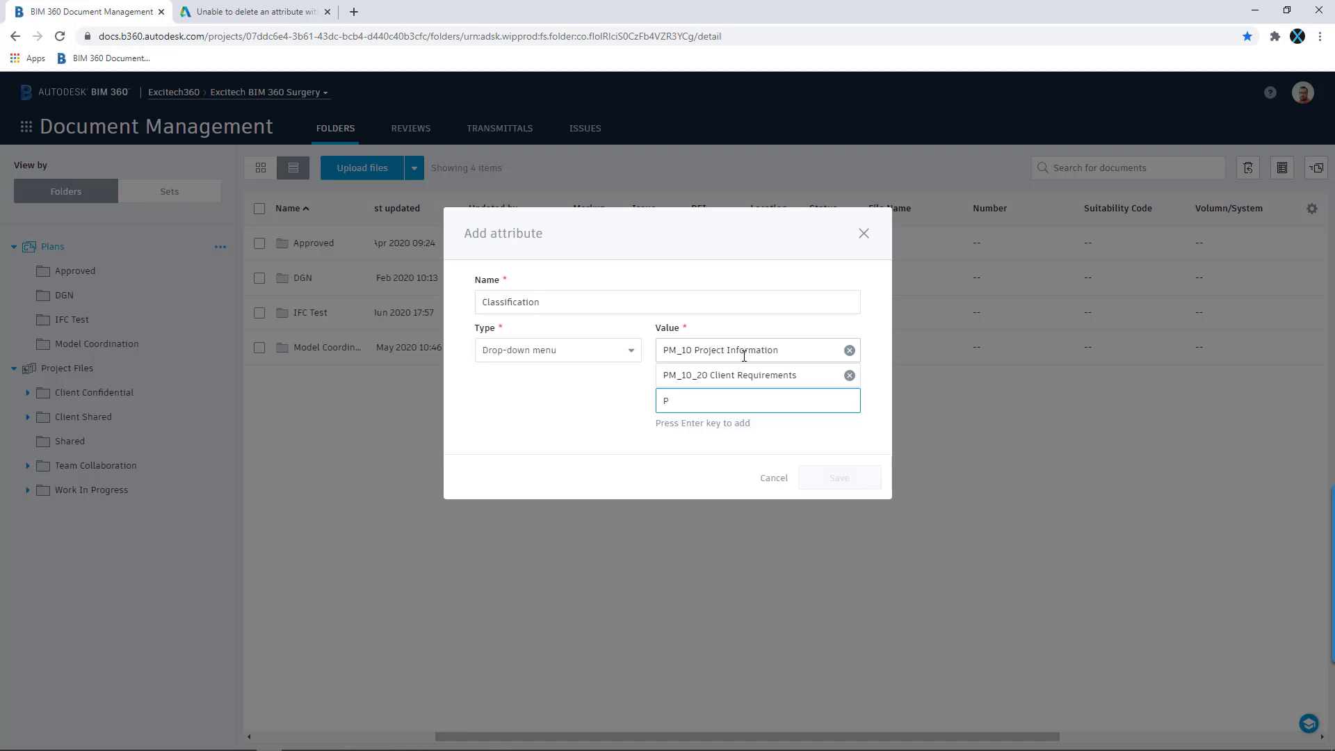
text(M)
text(_40)
text(_40)
text(_02 3D Drawu)
text(ings)
key(Return)
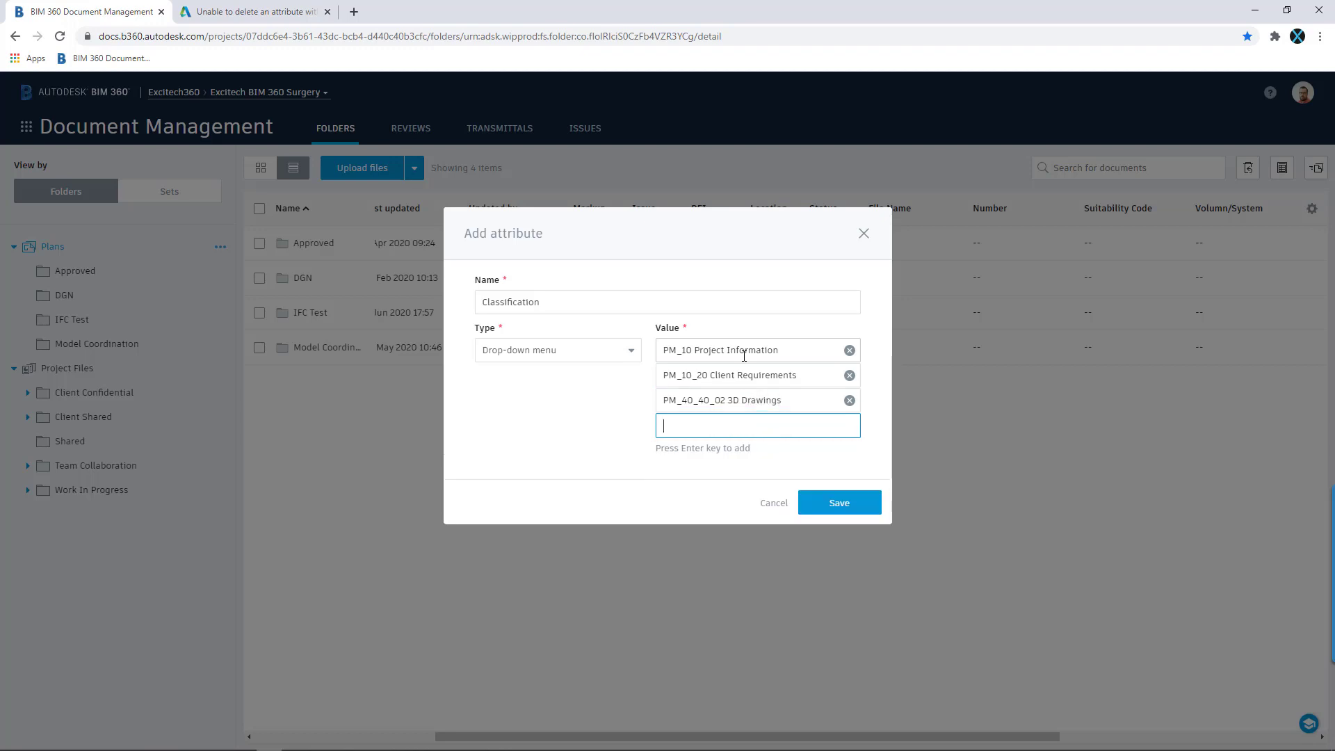
click(843, 505)
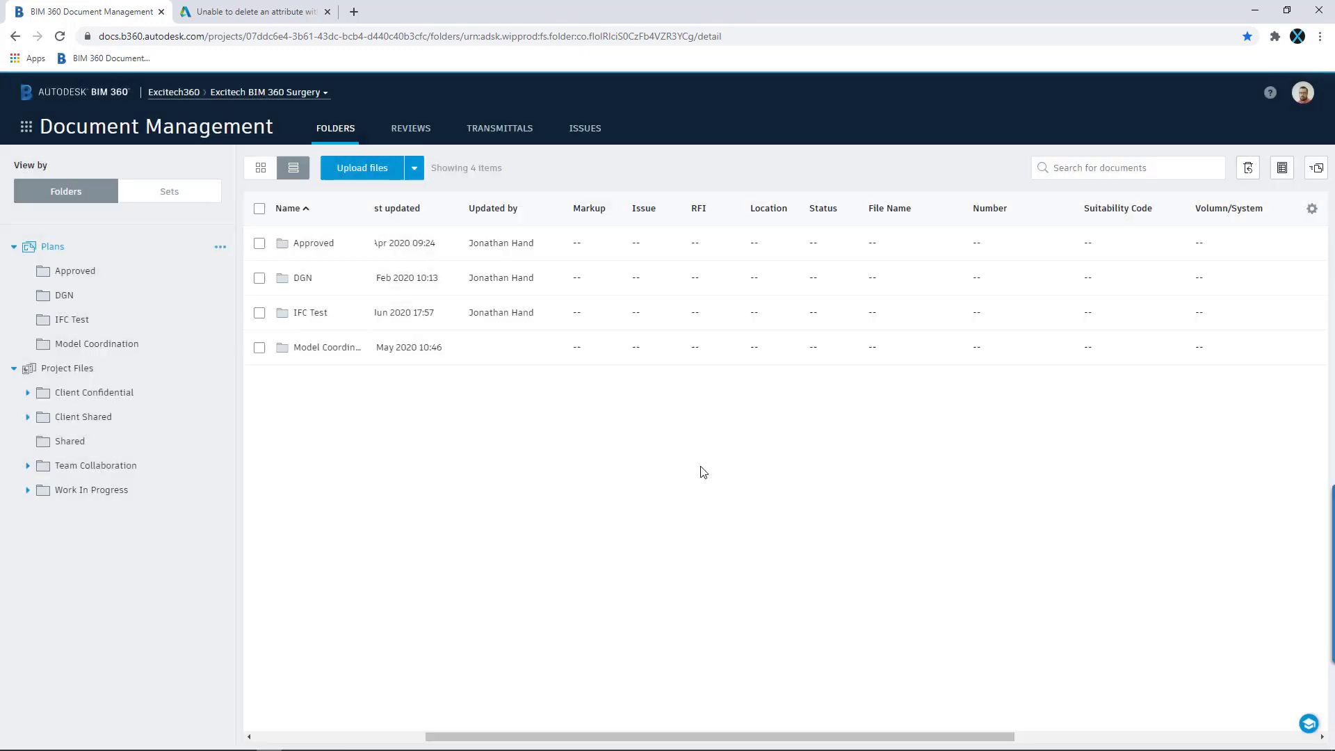
Open the attribute values of GHO-EXC-V1-XX-M3-A-0001.rvt in the Shared folder for editing
drag(546, 743, 585, 734)
click(67, 441)
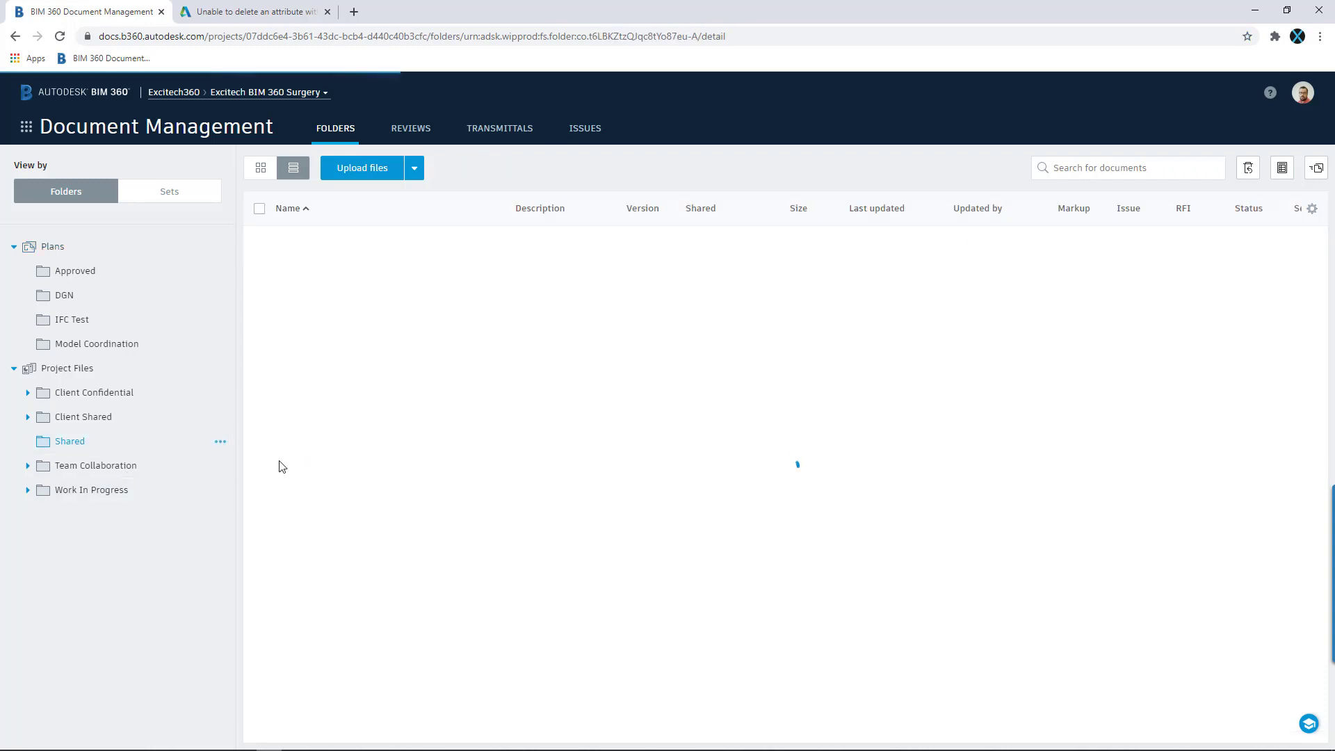
click(264, 246)
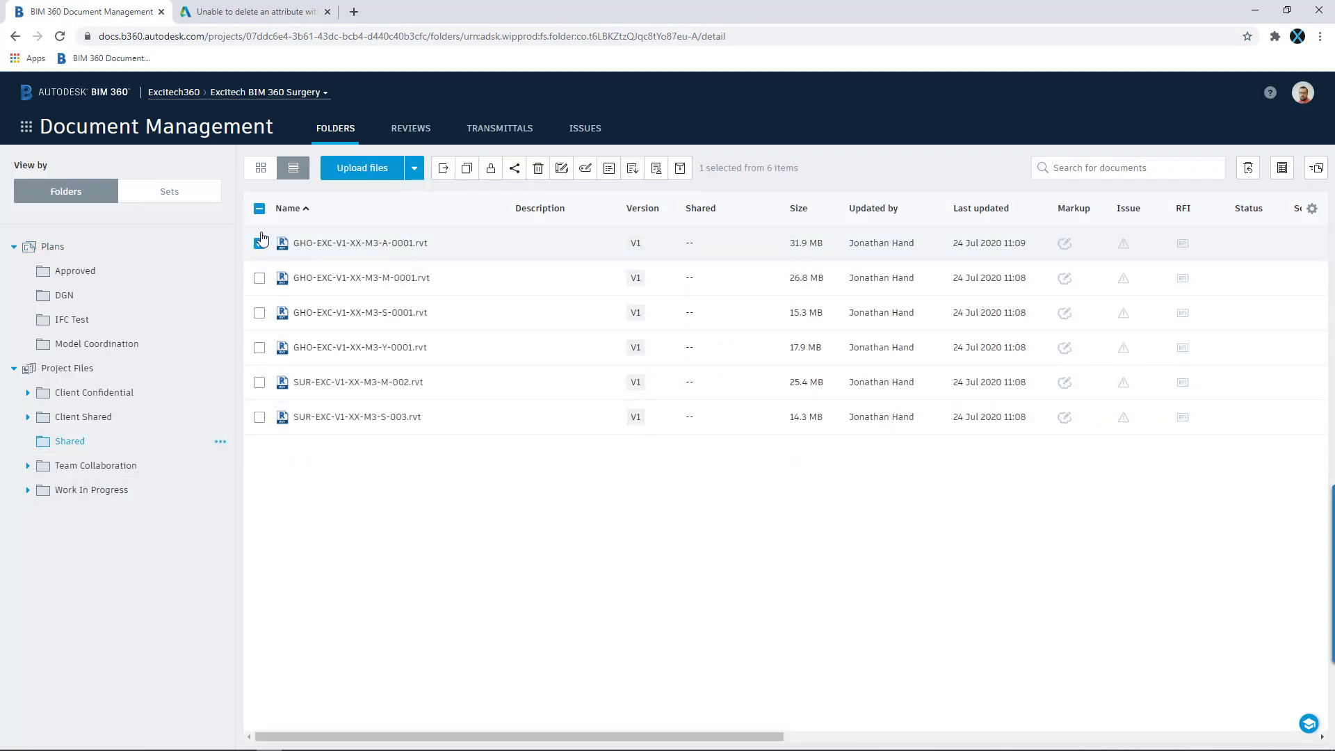
click(586, 169)
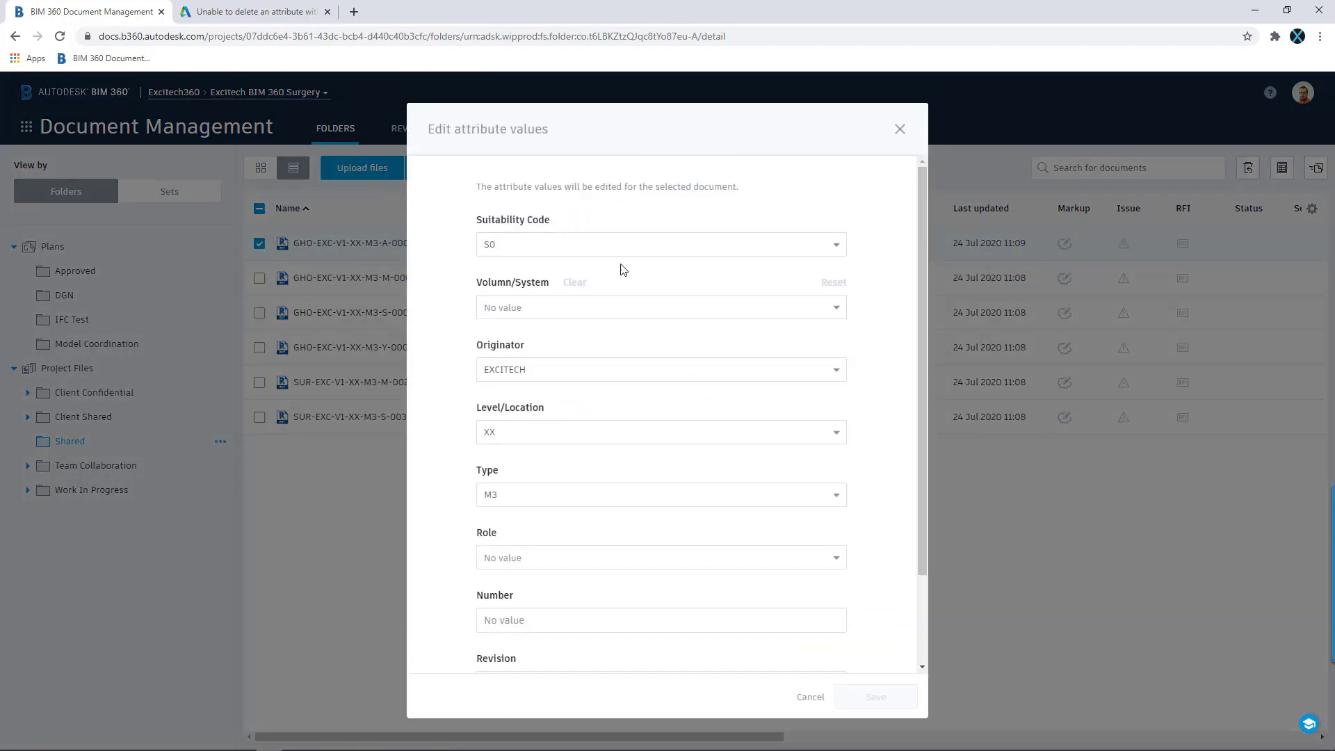
Set the file's Suitability Code to S1, Volumn/System to XX and Originator to ENGINEER
click(653, 245)
click(527, 298)
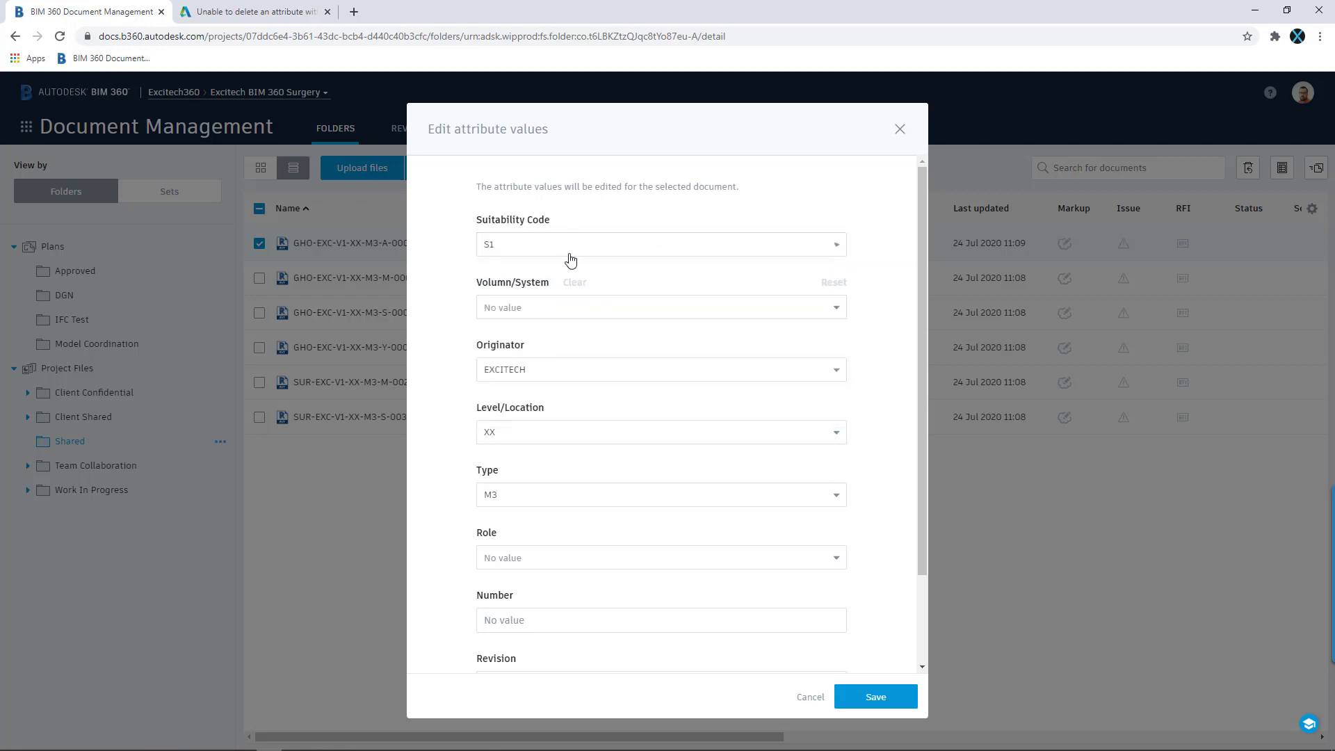
click(589, 312)
click(532, 359)
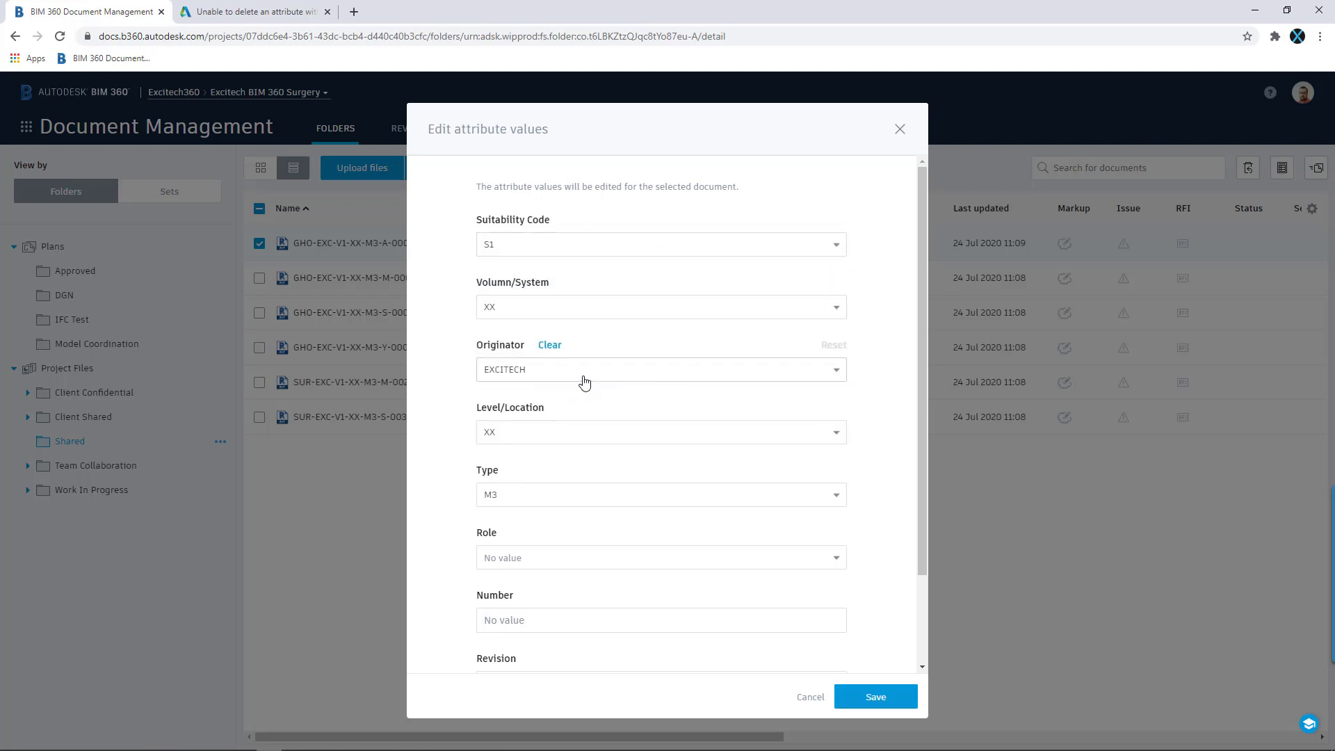
click(560, 375)
click(518, 419)
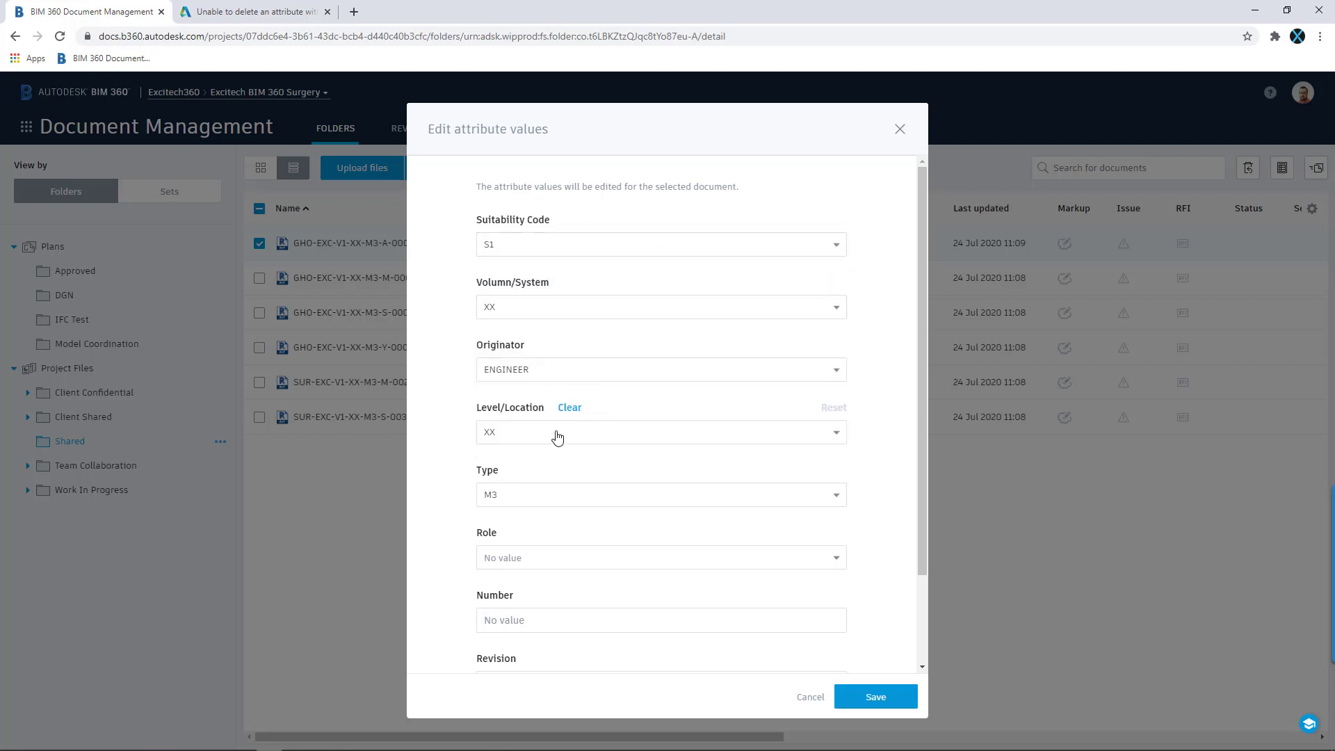
Set the file's Role to A, Revision to P01.01 and Classification to PM_40_40_02 3D Drawings, and save the attribute values
click(536, 556)
click(529, 584)
scroll(528, 592, down, 3)
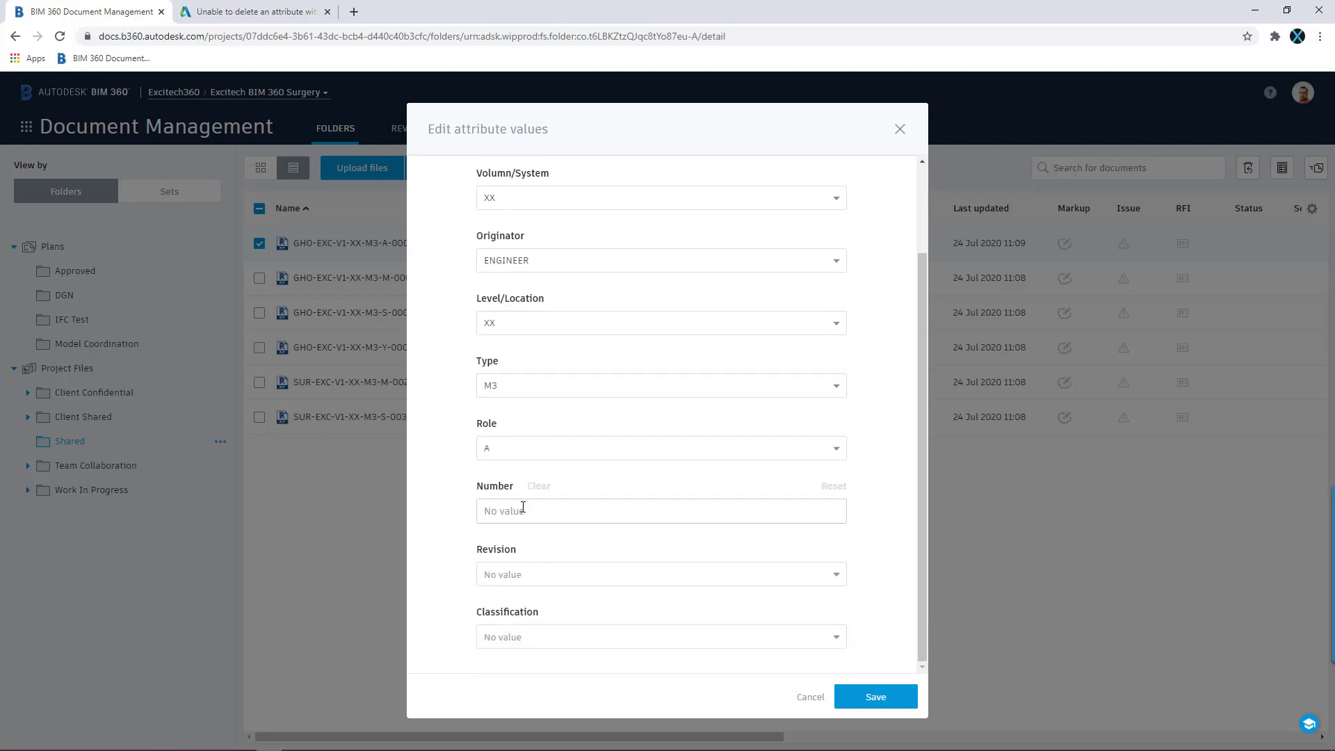
click(585, 574)
click(526, 598)
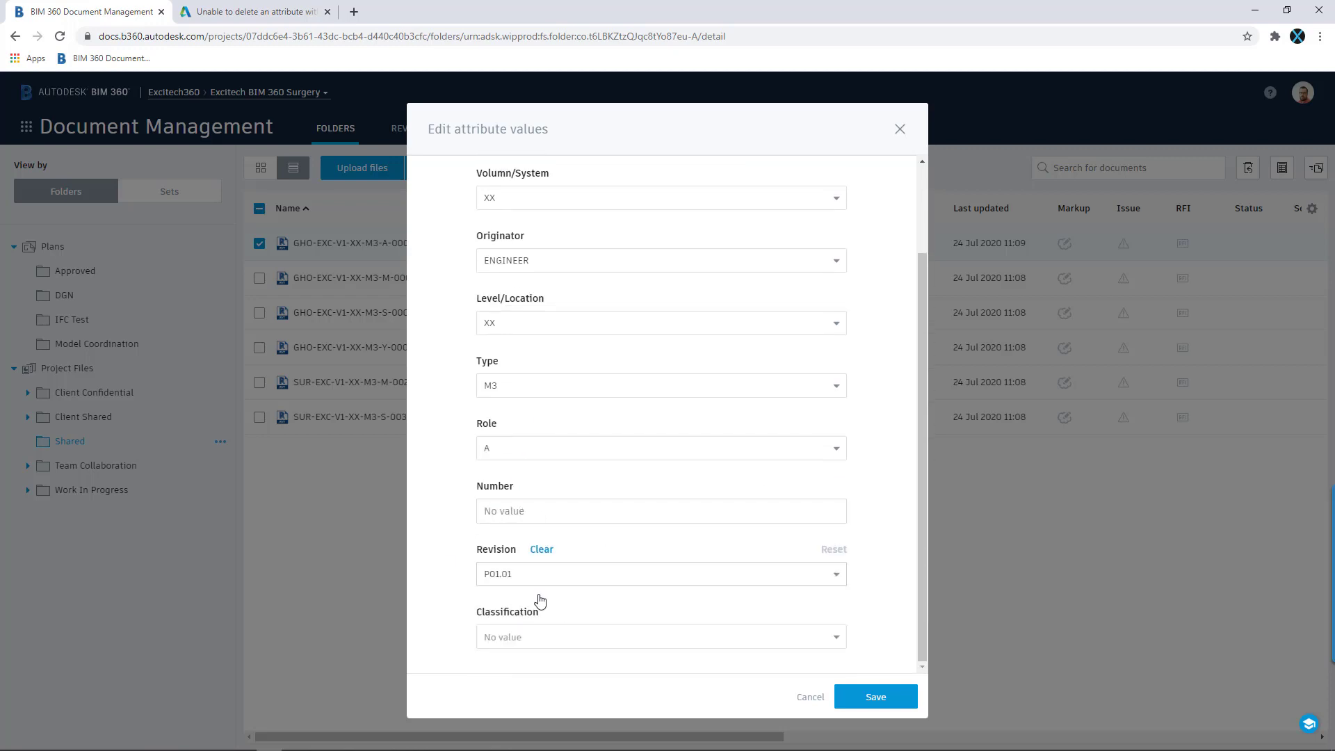
click(542, 638)
click(560, 661)
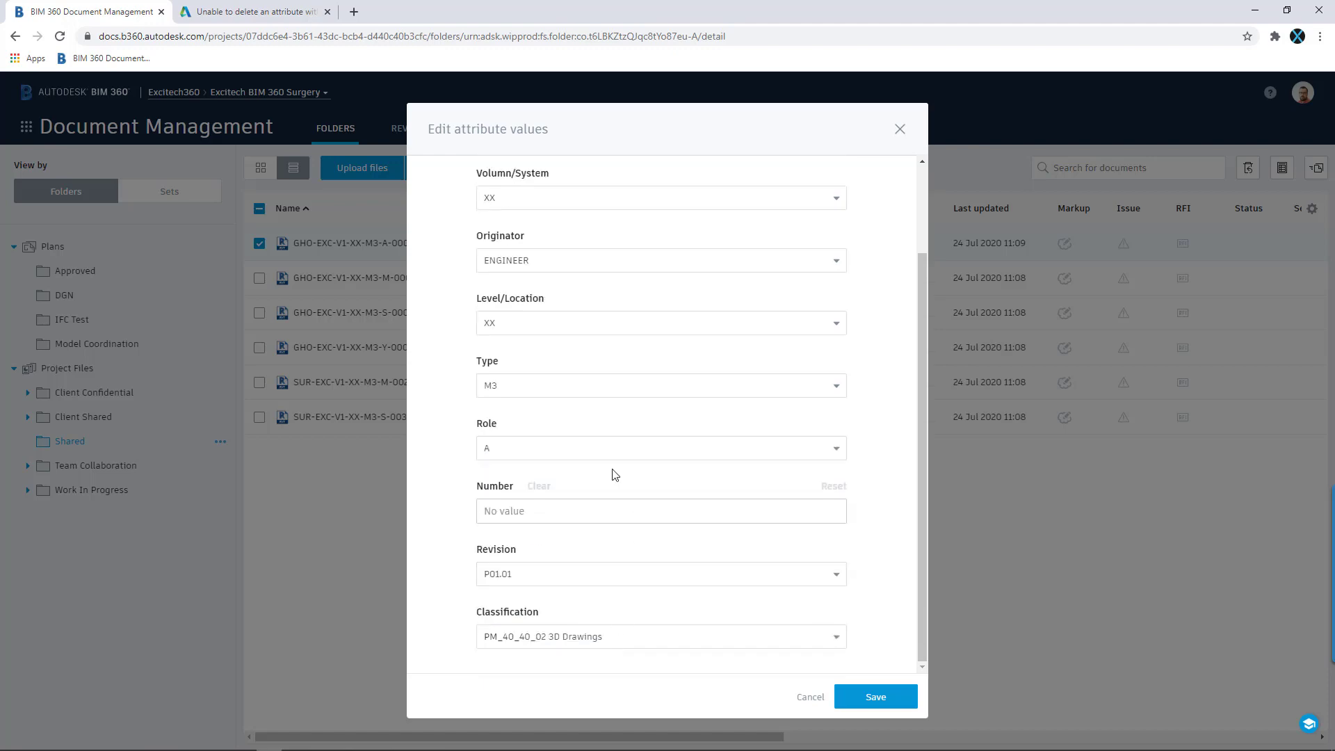
click(863, 697)
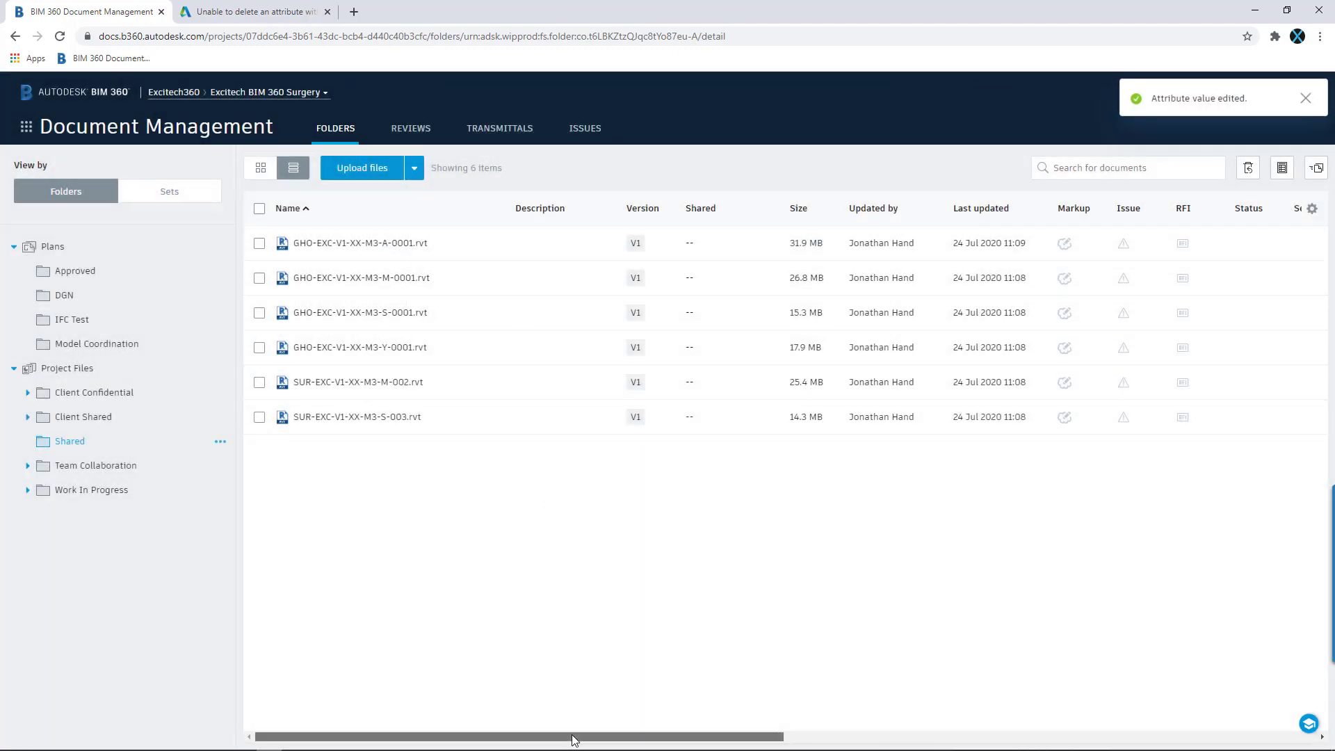
Search the Shared folder's documents for p01.01 and open the column display options for the matching files
drag(572, 738, 1105, 738)
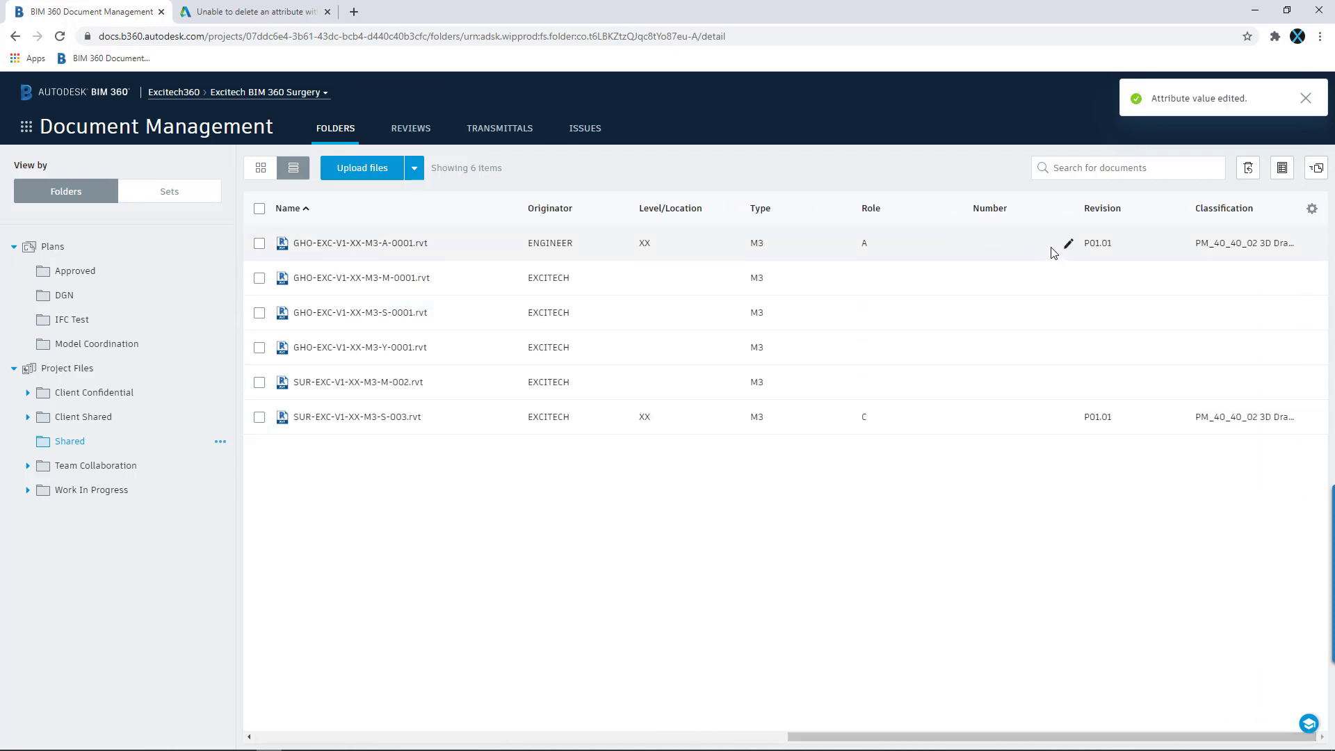
click(1093, 175)
text(p)
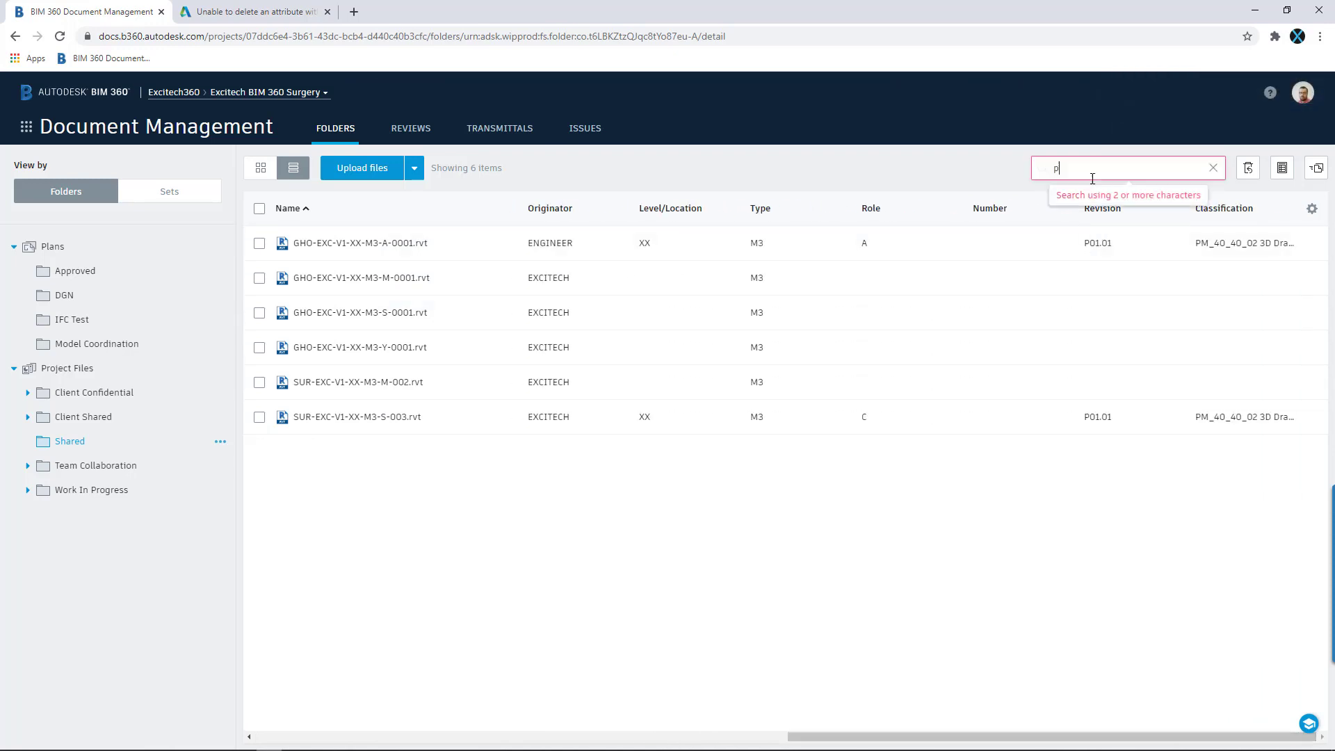
text(01.0)
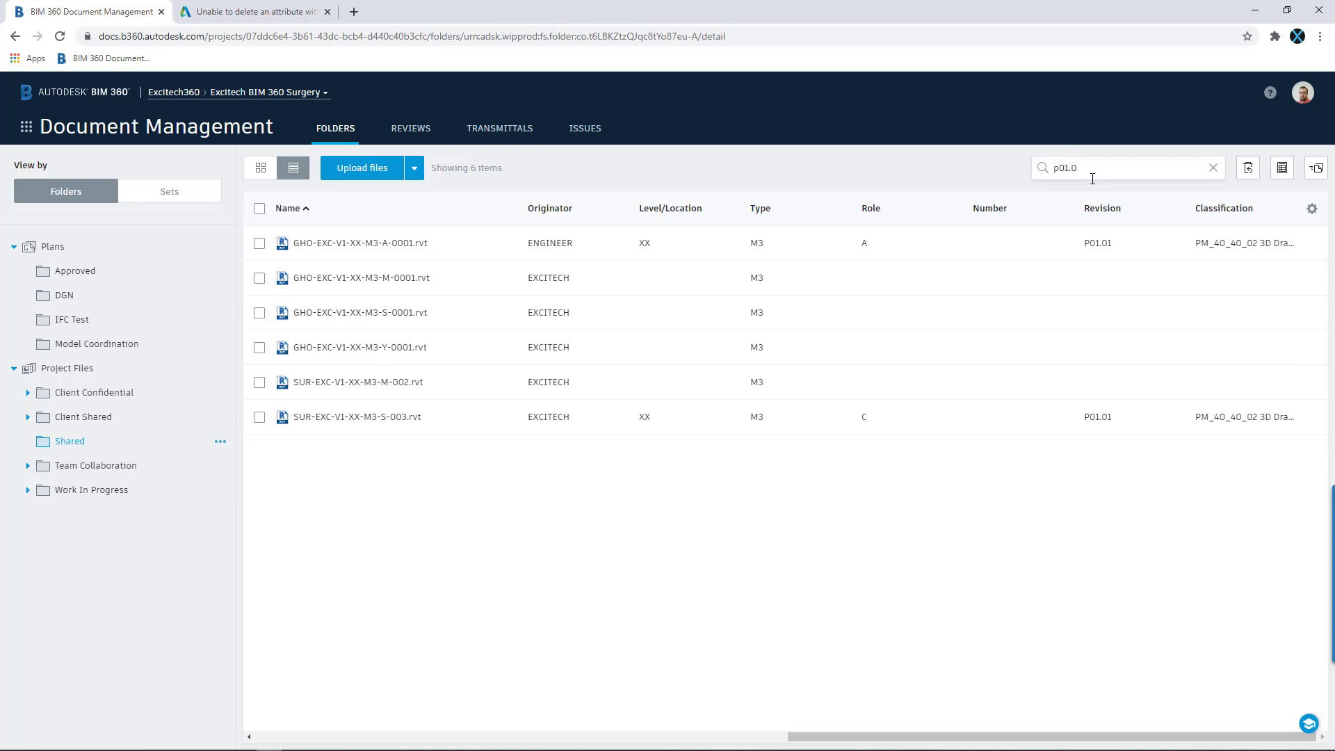
text(17)
key(BackSpace)
key(Return)
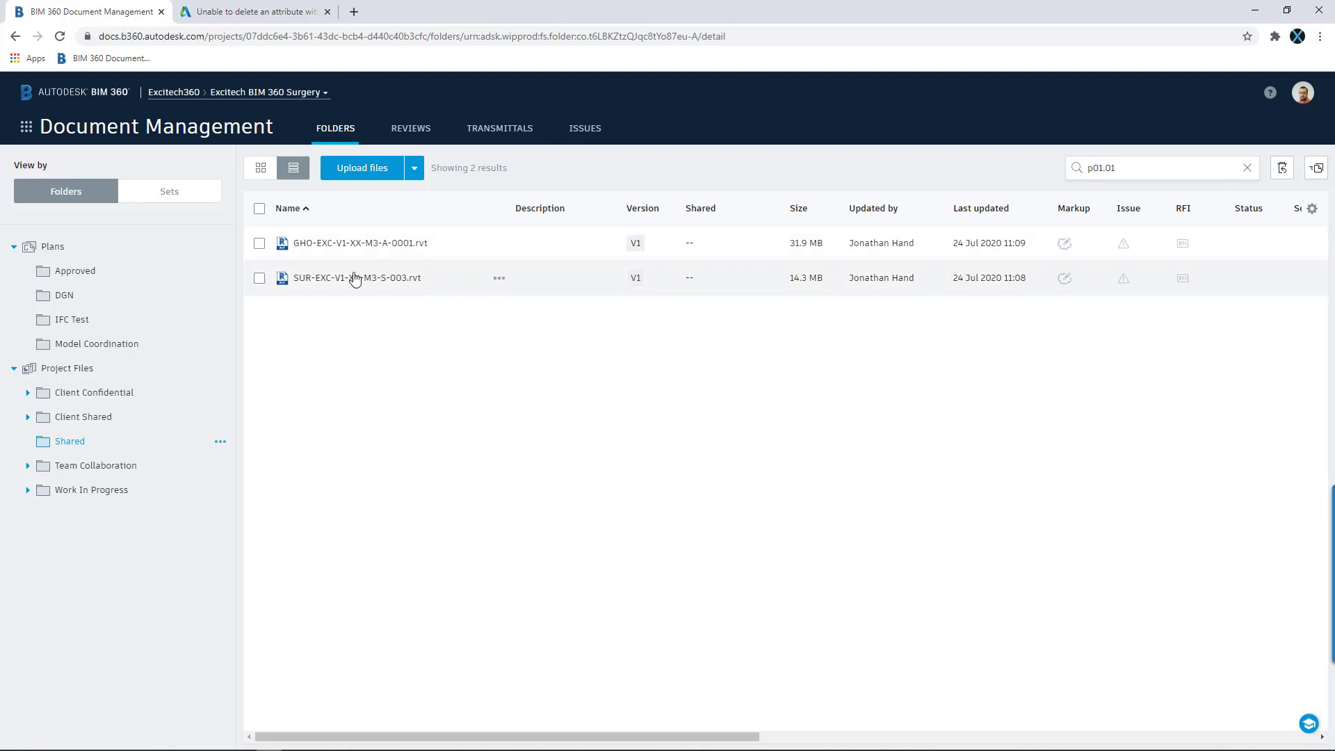
drag(624, 738, 960, 689)
click(1313, 209)
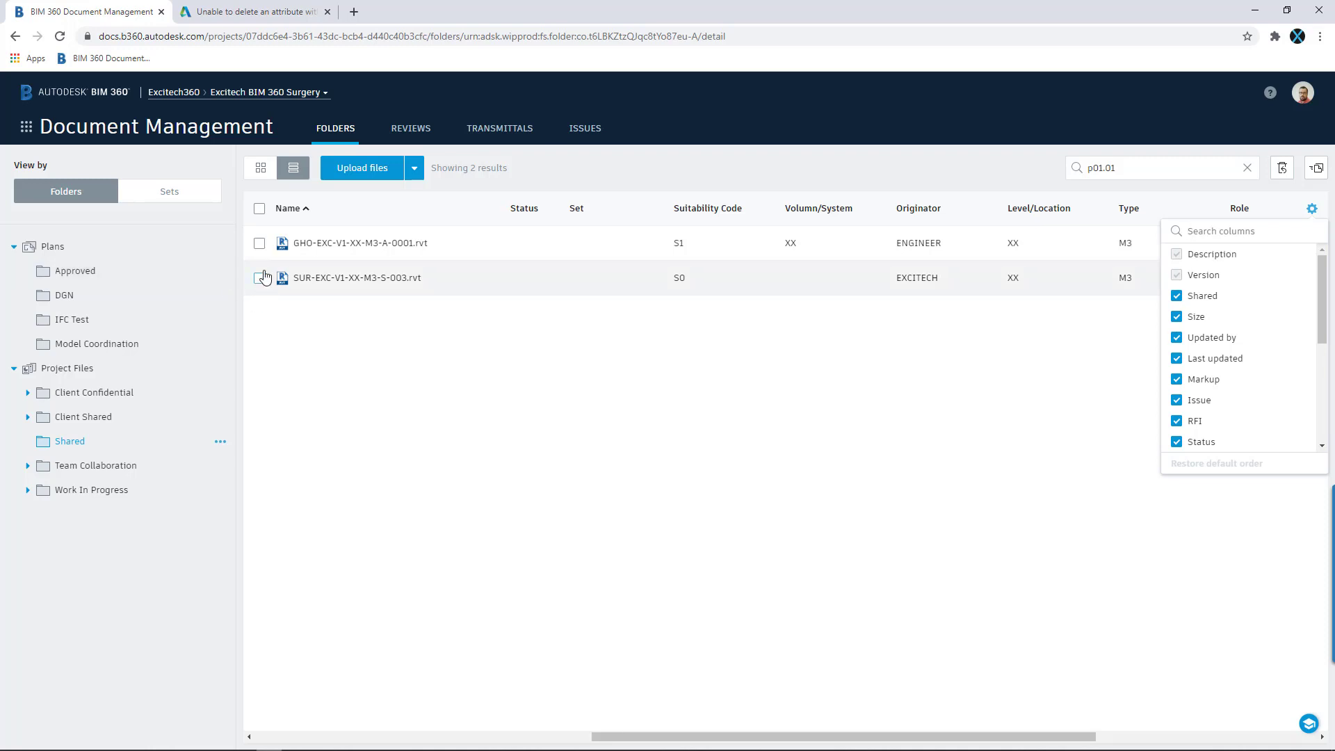
Bulk-edit the attribute values of all found files, setting Volumn/System to XX and Suitability Code to S2, and save
click(259, 209)
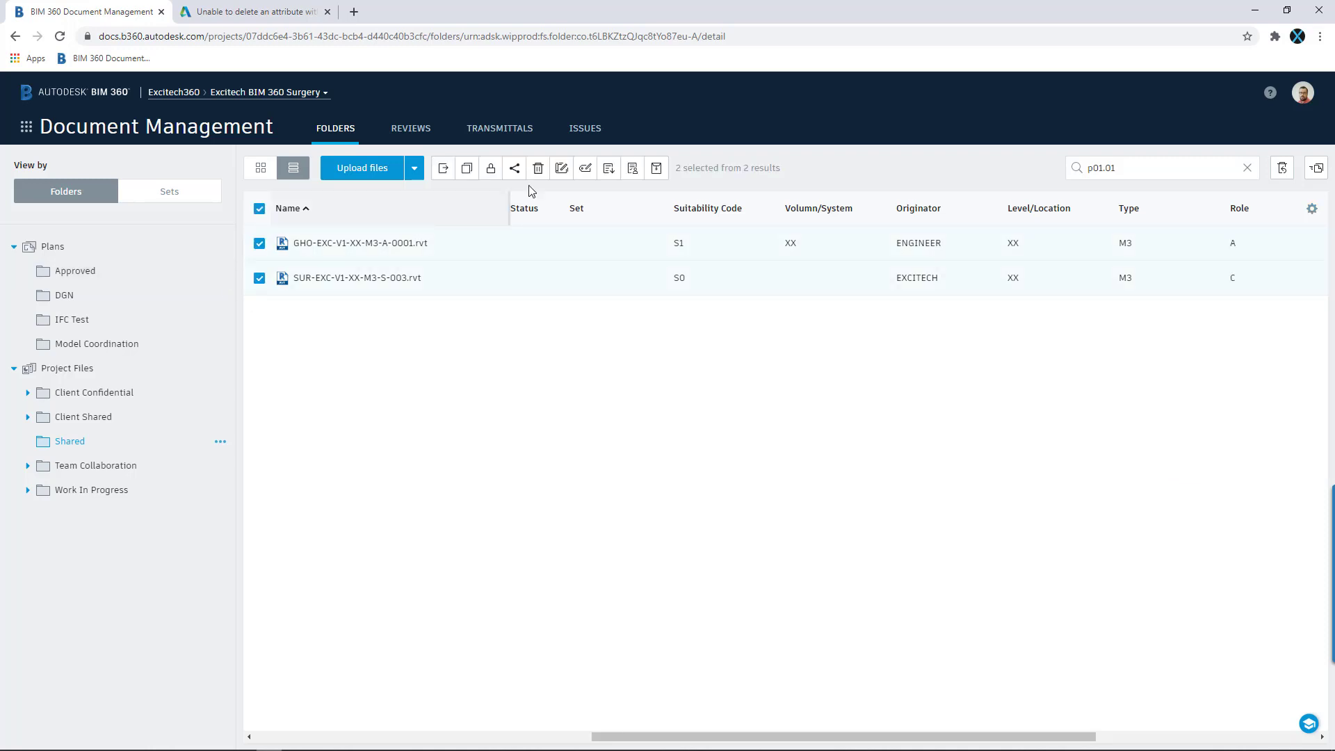
click(584, 169)
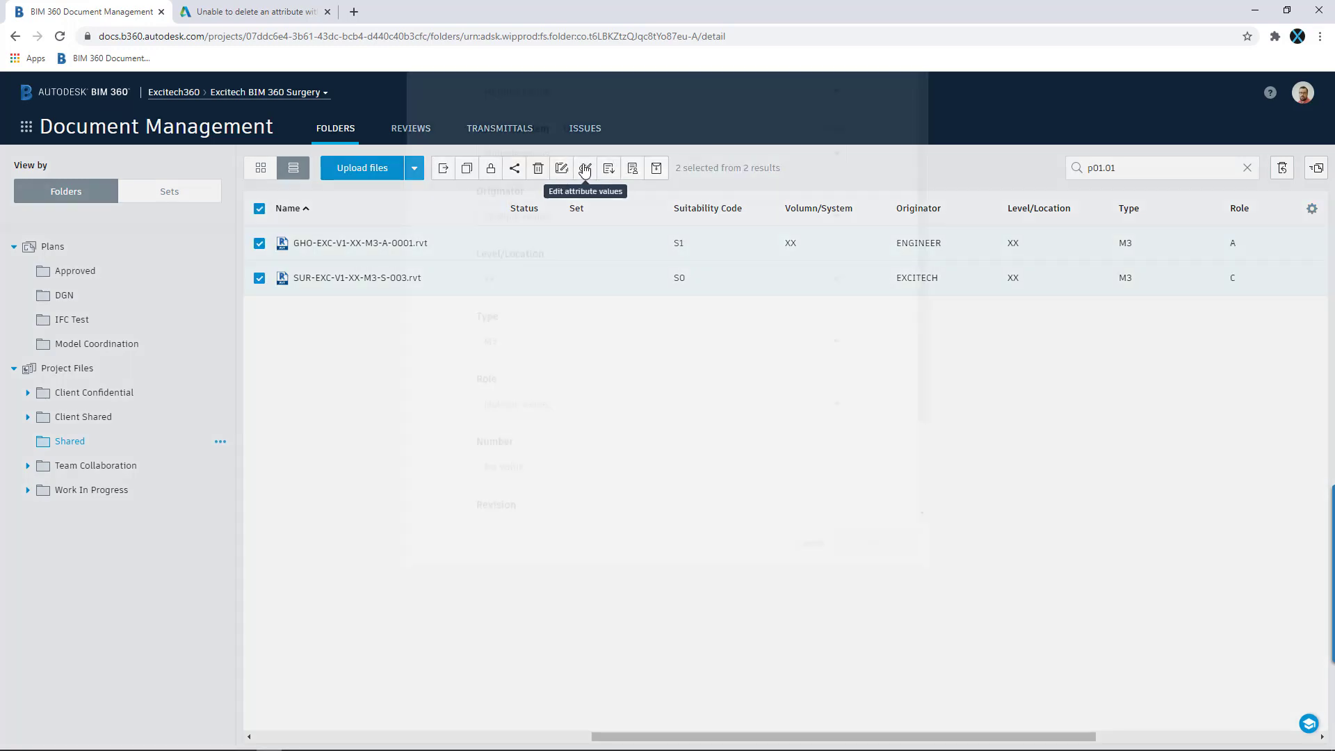
click(640, 317)
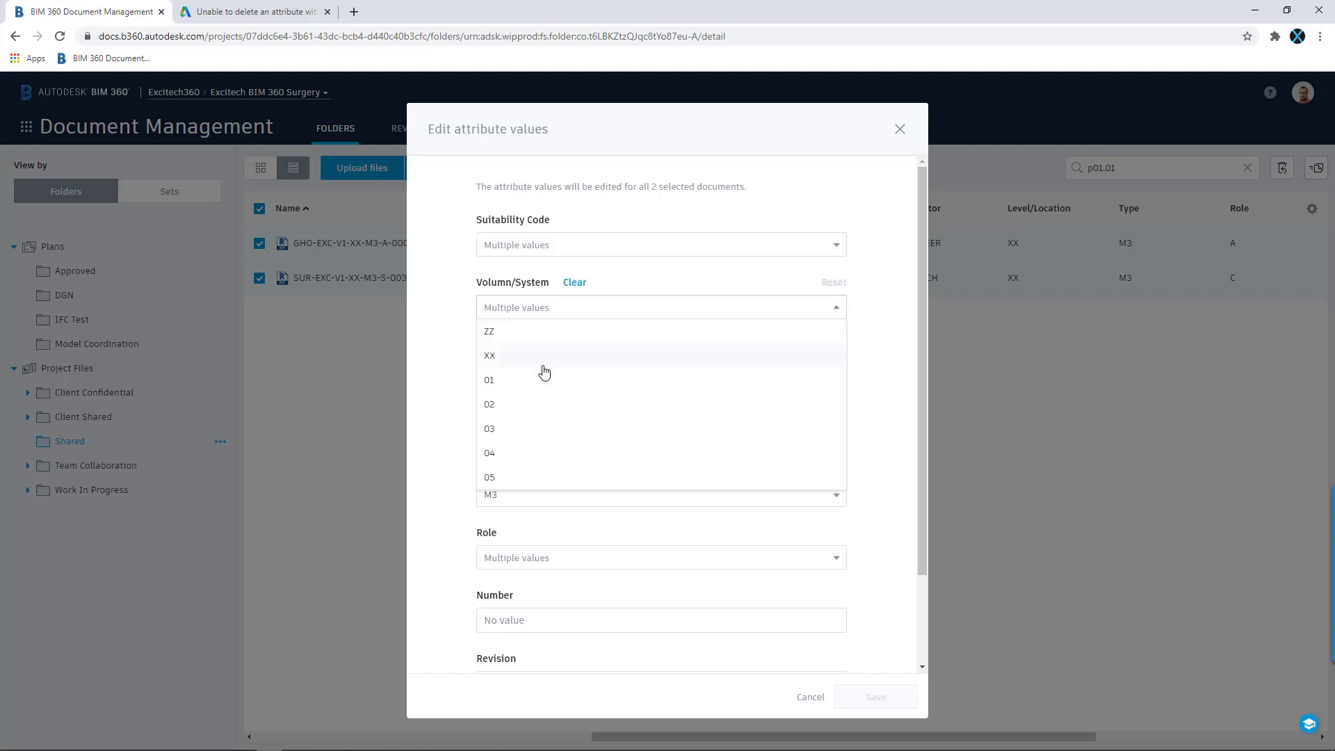
click(545, 372)
click(573, 250)
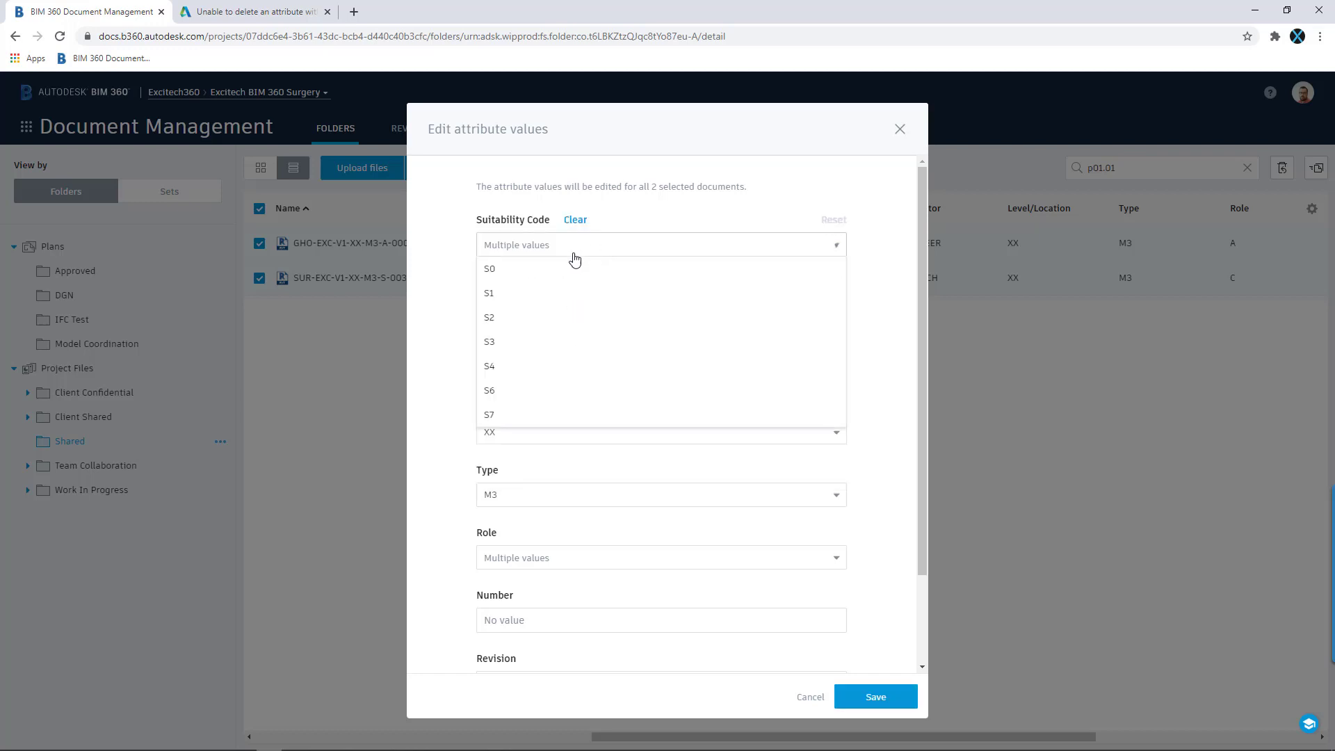
click(533, 321)
click(869, 696)
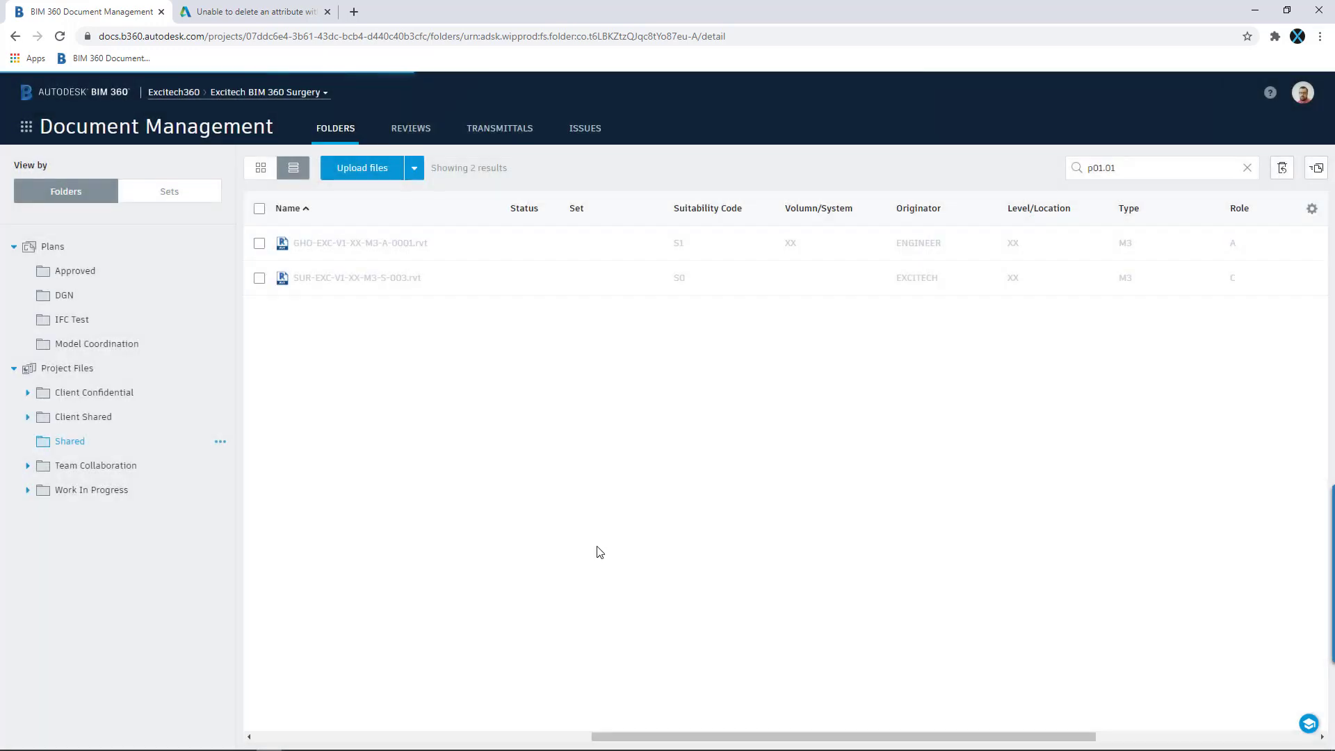